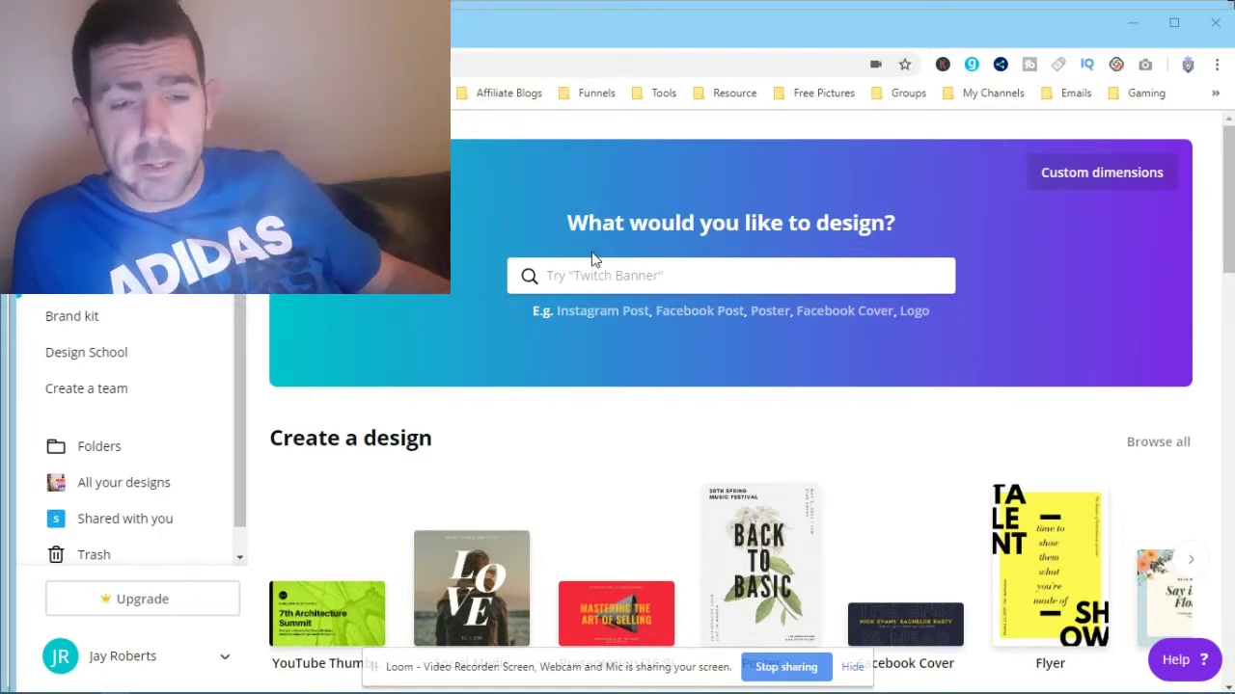
{"action": "scroll", "coordinate": [469, 259], "scroll_direction": "down", "scroll_amount": 2}
{"action": "scroll", "coordinate": [469, 261], "scroll_direction": "up", "scroll_amount": 2}
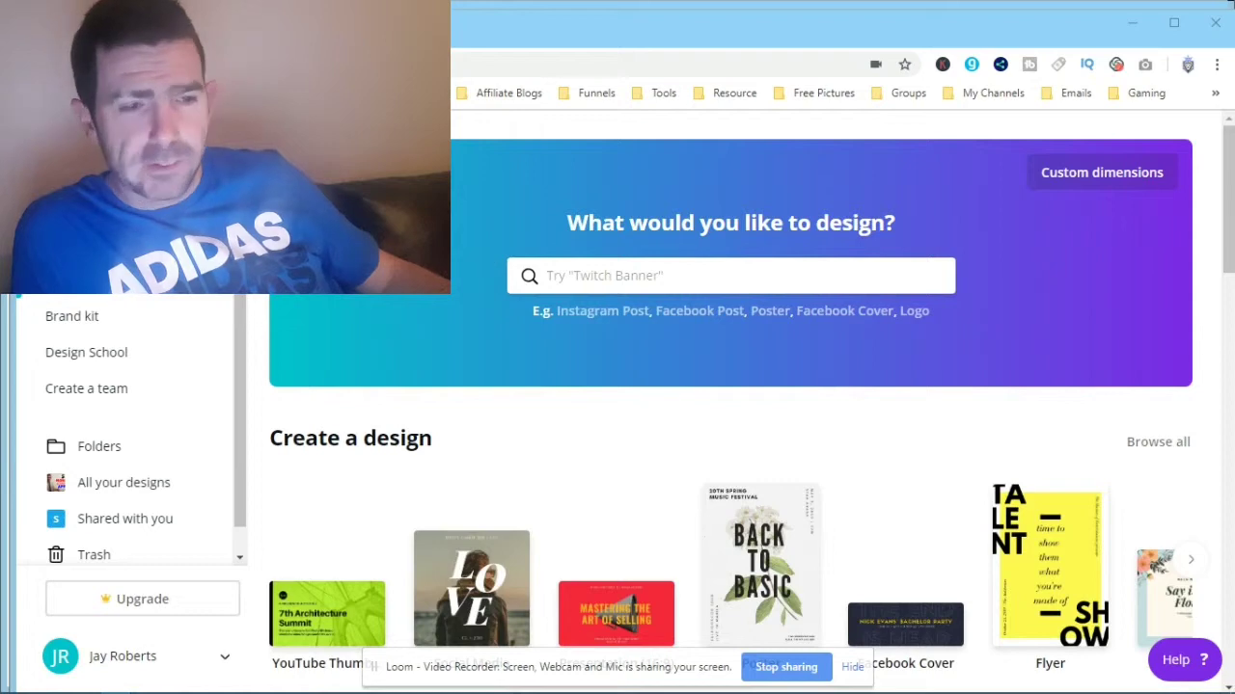
{"action": "scroll", "coordinate": [483, 251], "scroll_direction": "down", "scroll_amount": 1}
{"action": "scroll", "coordinate": [730, 402], "scroll_direction": "up", "scroll_amount": 1}
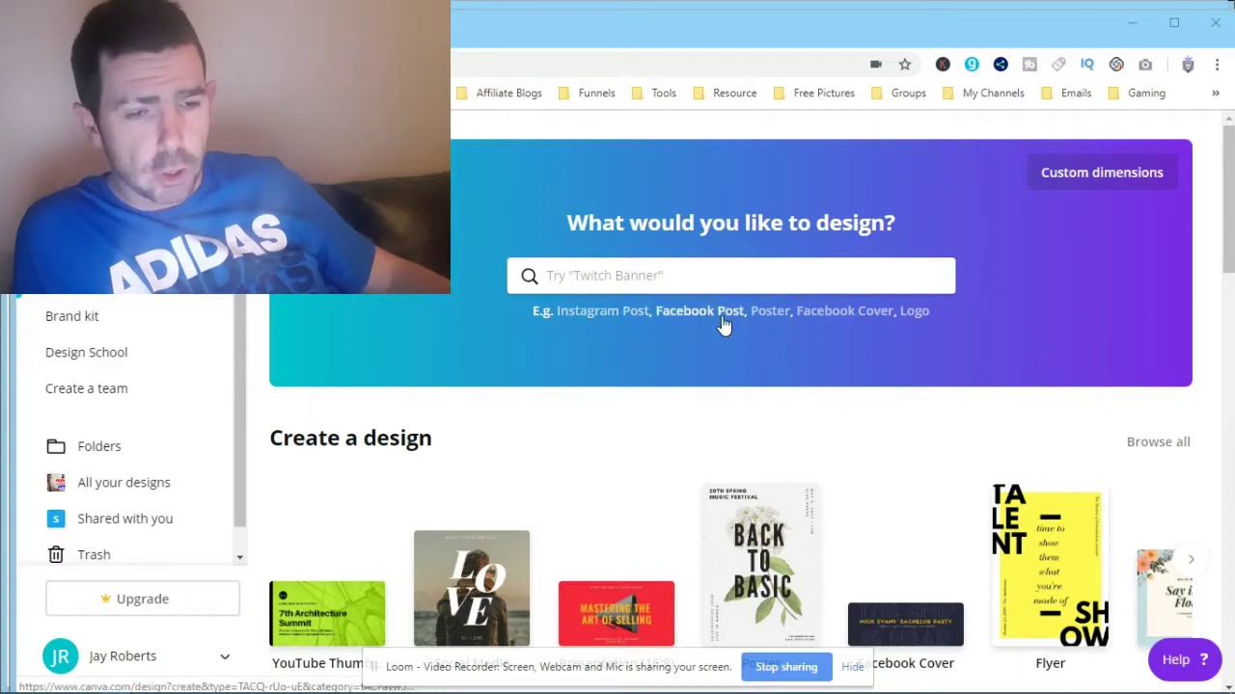
Browse the design types offered in the home page's Create a design row, from YouTube thumbnails to book covers.
{"action": "scroll", "coordinate": [722, 326], "scroll_direction": "down", "scroll_amount": 3}
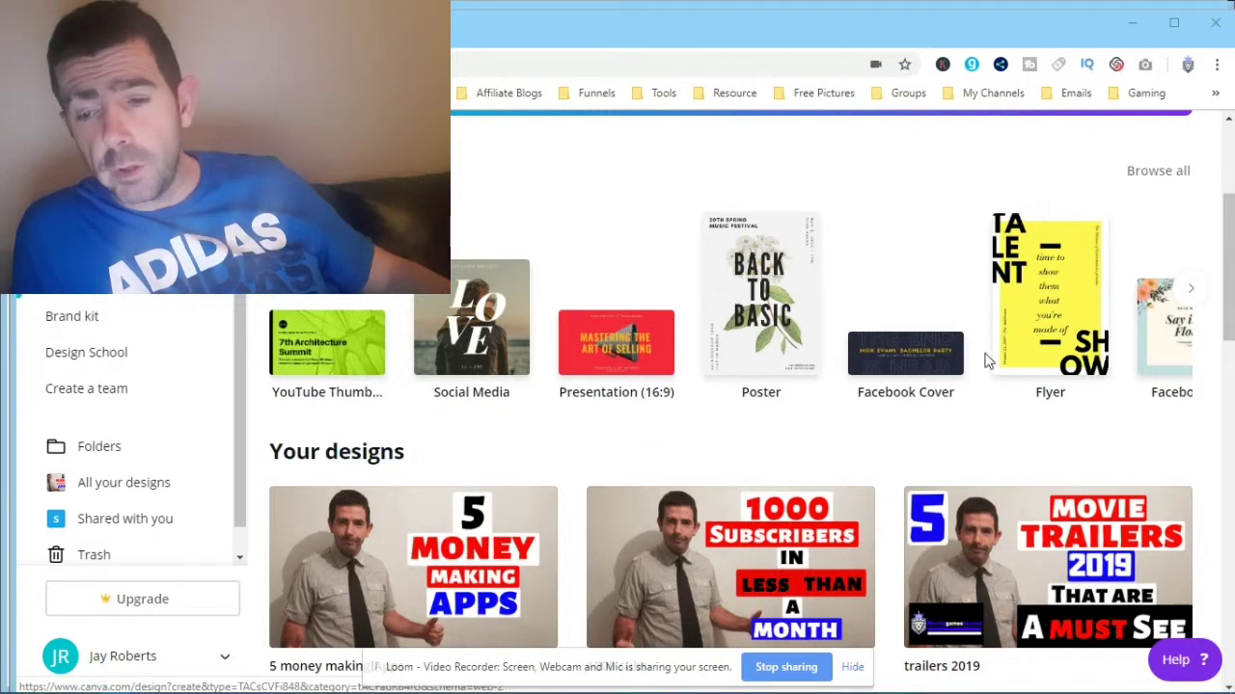
{"action": "left_click", "coordinate": [1191, 294]}
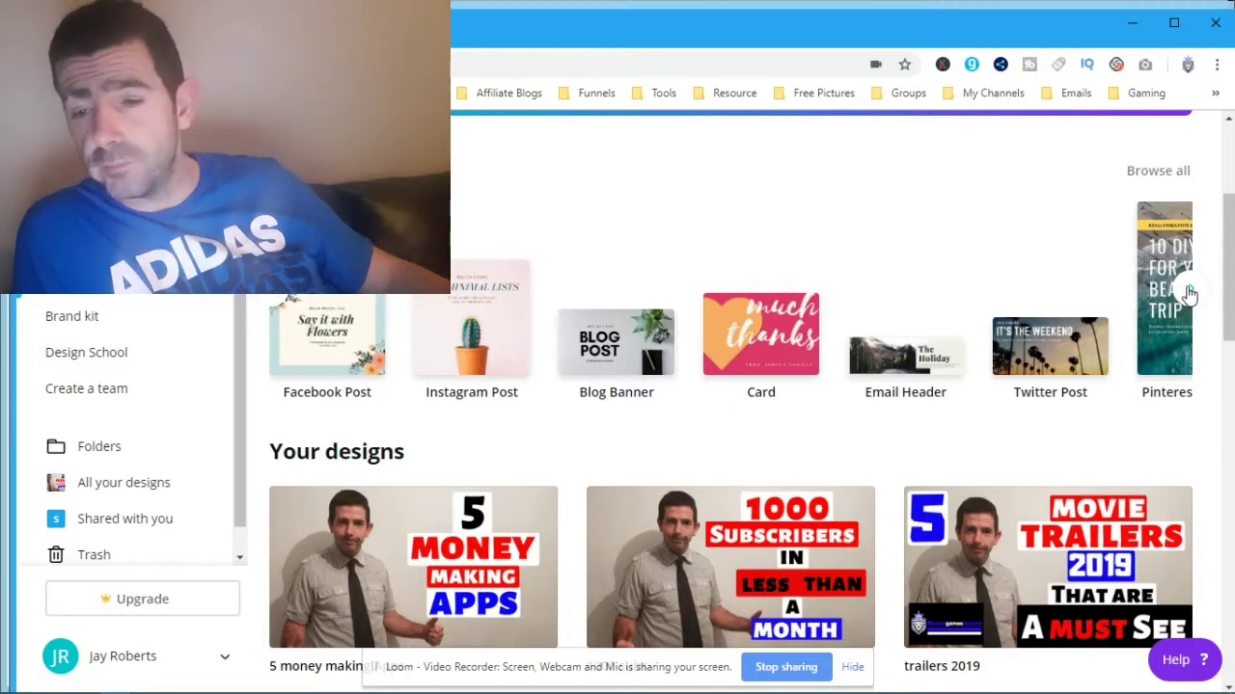
{"action": "left_click", "coordinate": [1190, 294]}
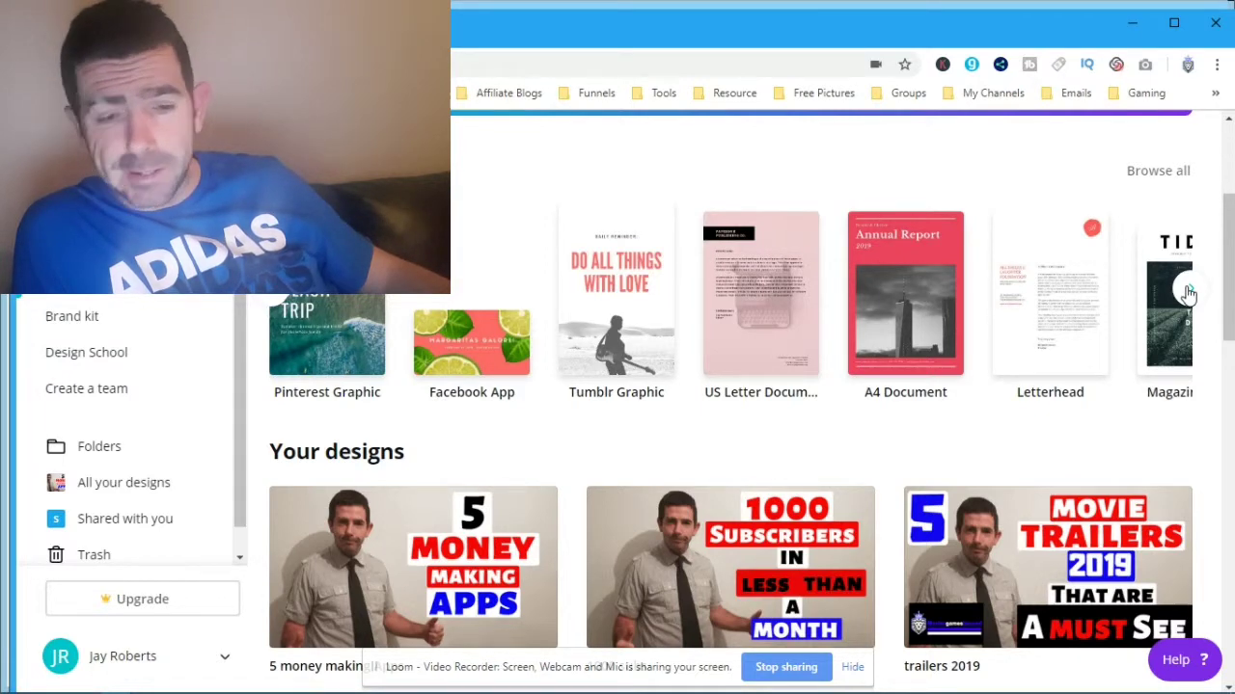
{"action": "left_click", "coordinate": [1189, 292]}
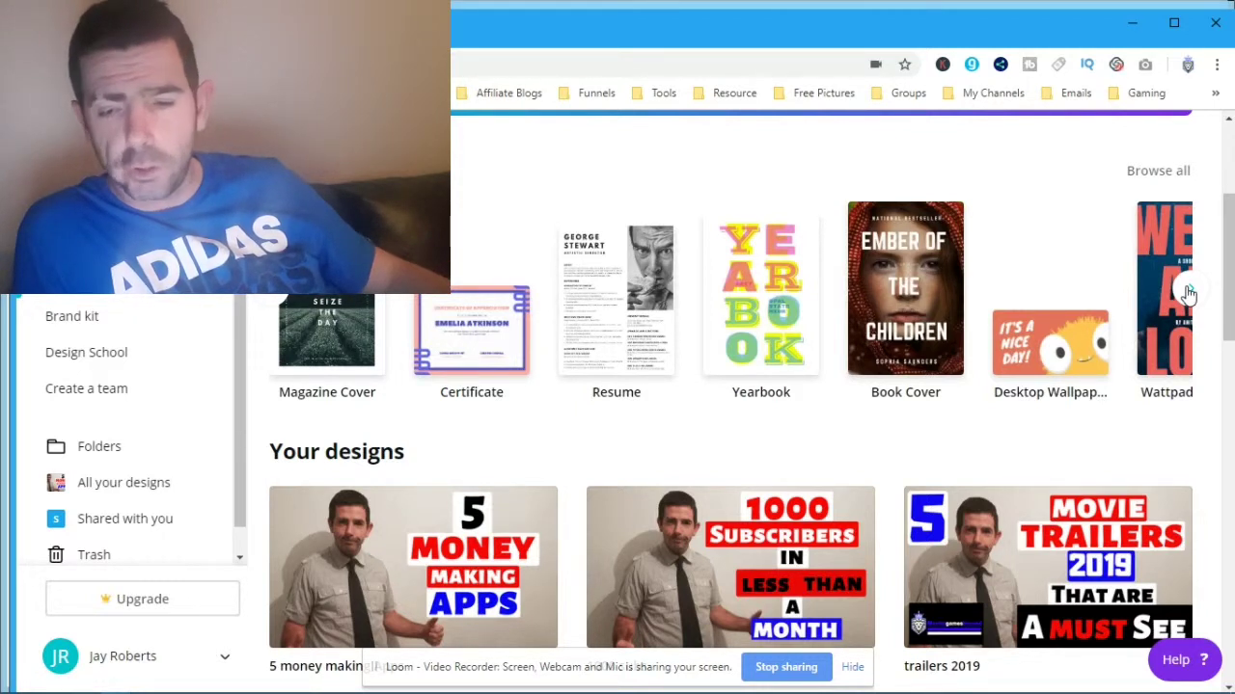
Look through the thumbnails of previously made designs under Your designs and return to the start of the home page.
{"action": "scroll", "coordinate": [840, 366], "scroll_direction": "down", "scroll_amount": 2}
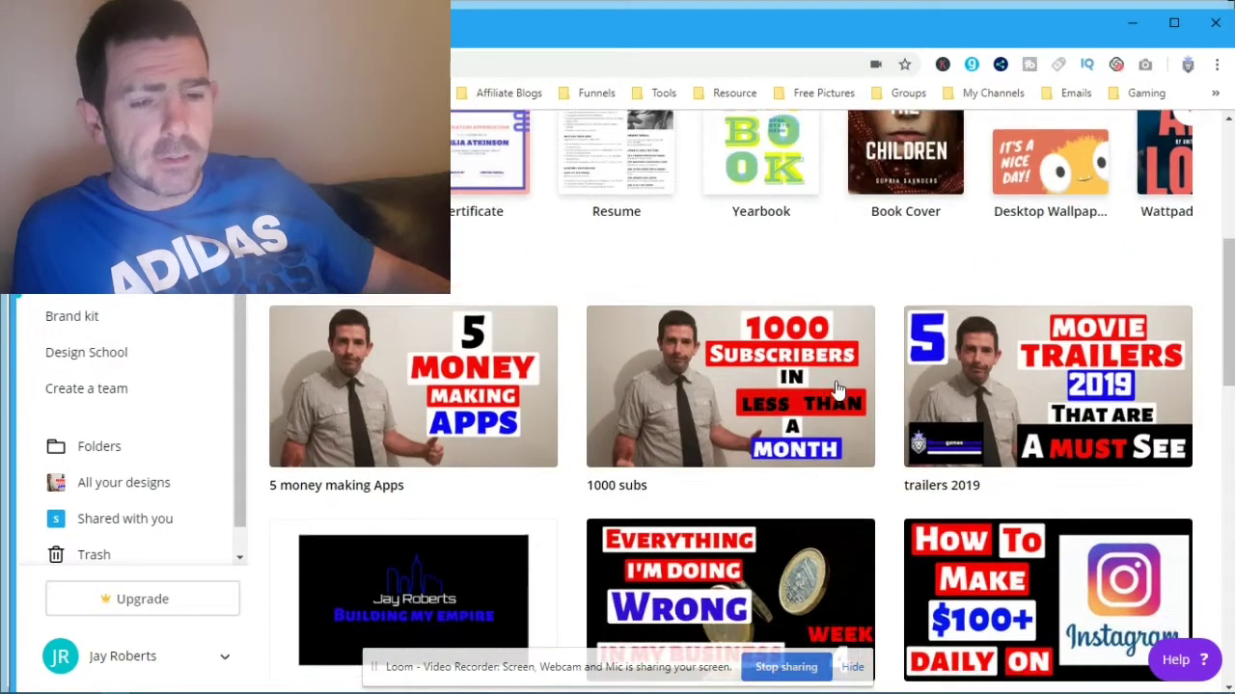
{"action": "scroll", "coordinate": [933, 396], "scroll_direction": "down", "scroll_amount": 4}
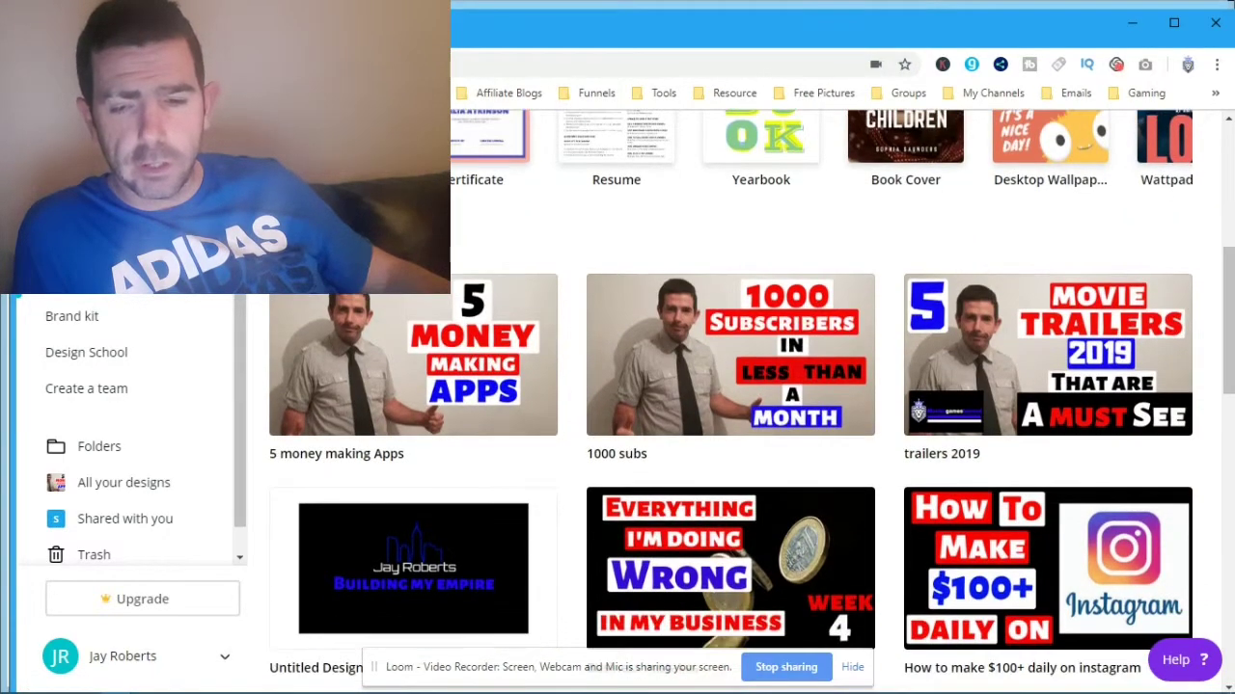
{"action": "scroll", "coordinate": [934, 396], "scroll_direction": "down", "scroll_amount": 6}
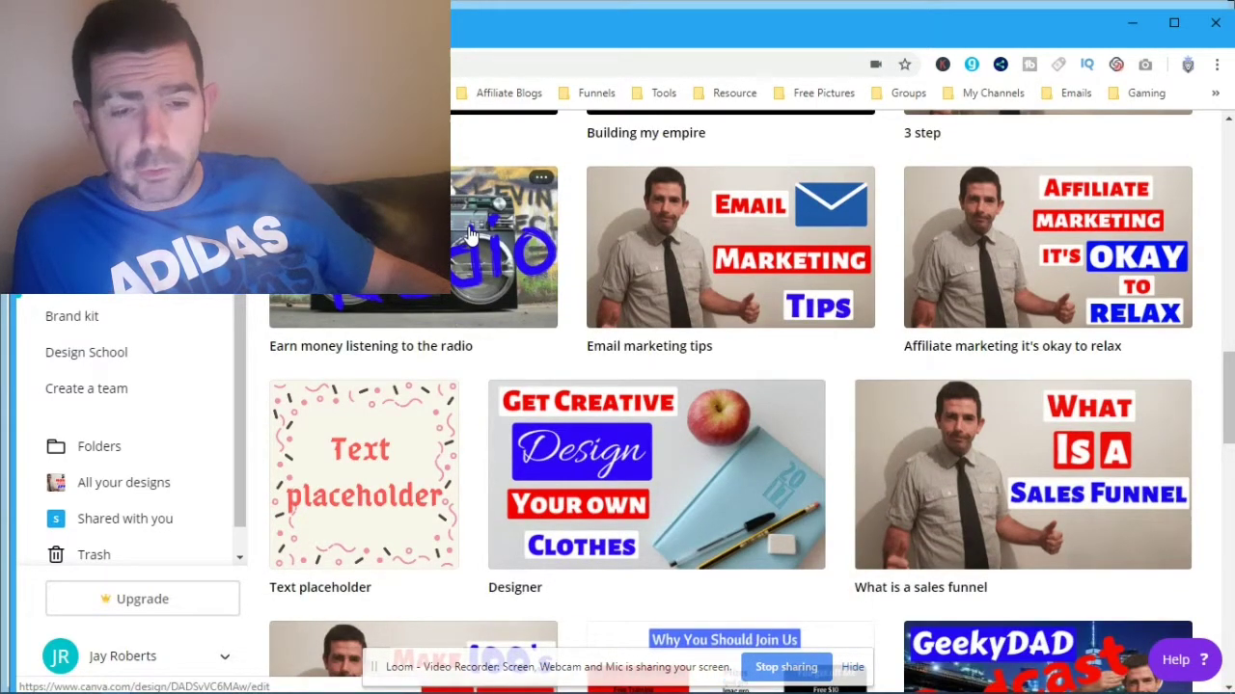
{"action": "scroll", "coordinate": [470, 232], "scroll_direction": "down", "scroll_amount": 6}
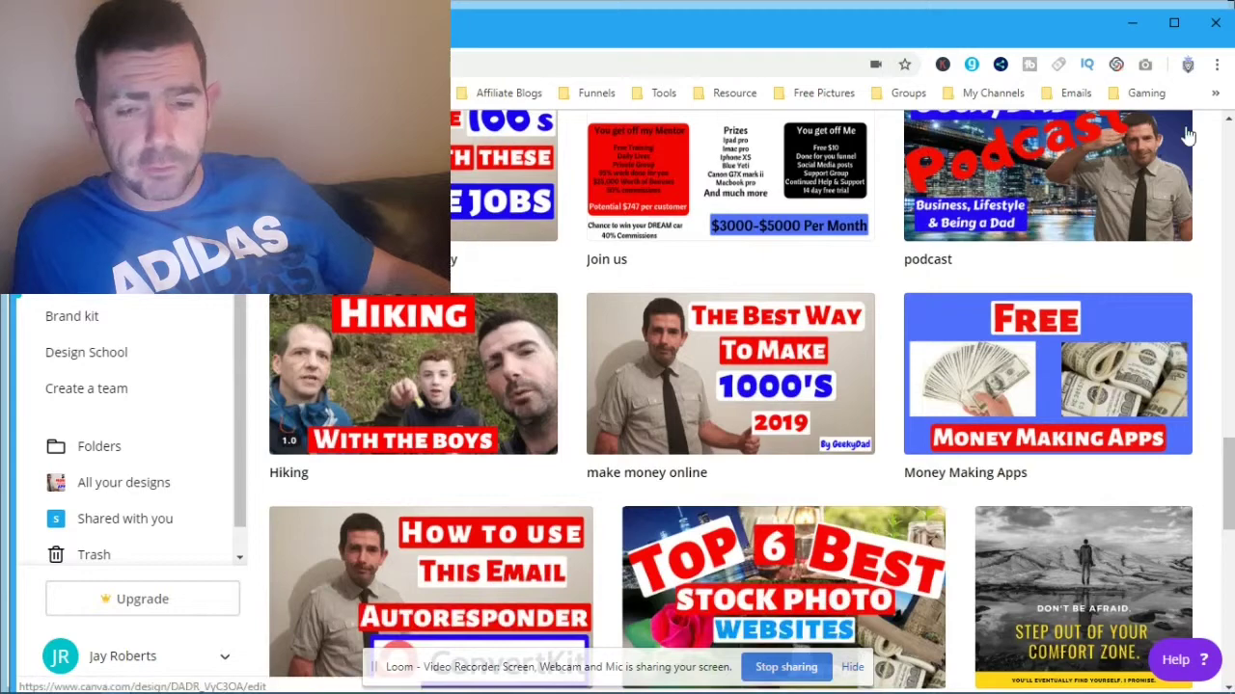
{"action": "scroll", "coordinate": [830, 198], "scroll_direction": "down", "scroll_amount": 2}
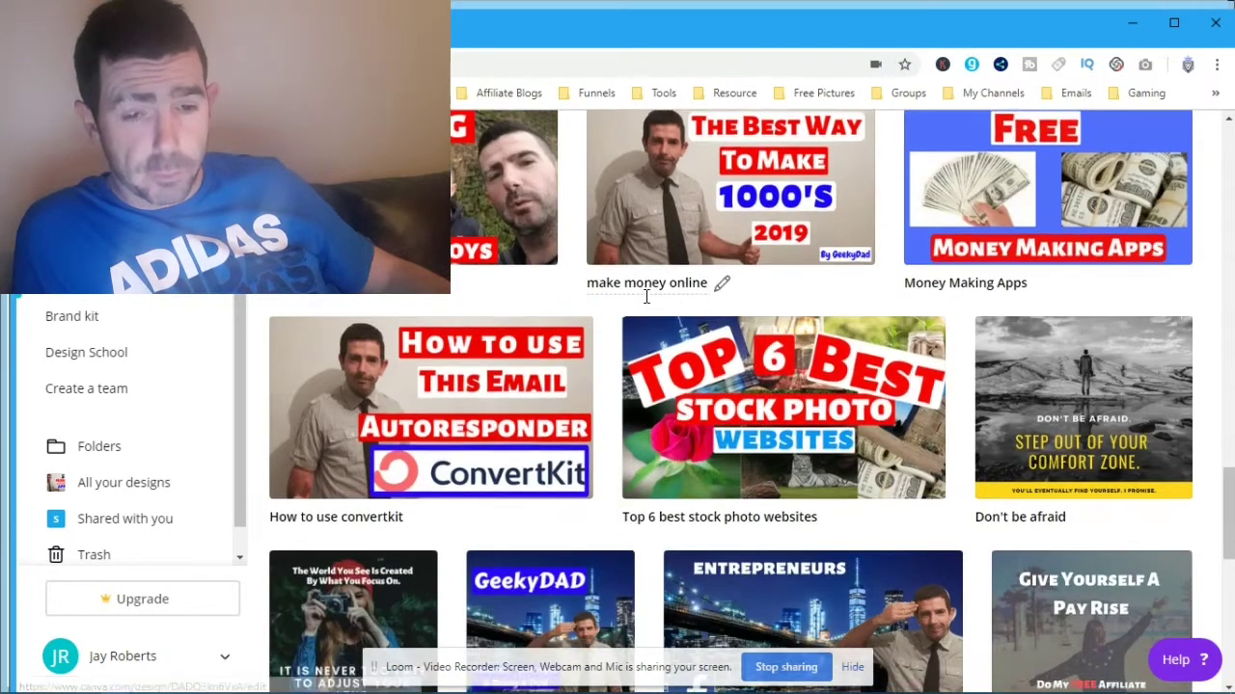
{"action": "scroll", "coordinate": [724, 278], "scroll_direction": "down", "scroll_amount": 2}
{"action": "scroll", "coordinate": [646, 305], "scroll_direction": "down", "scroll_amount": 2}
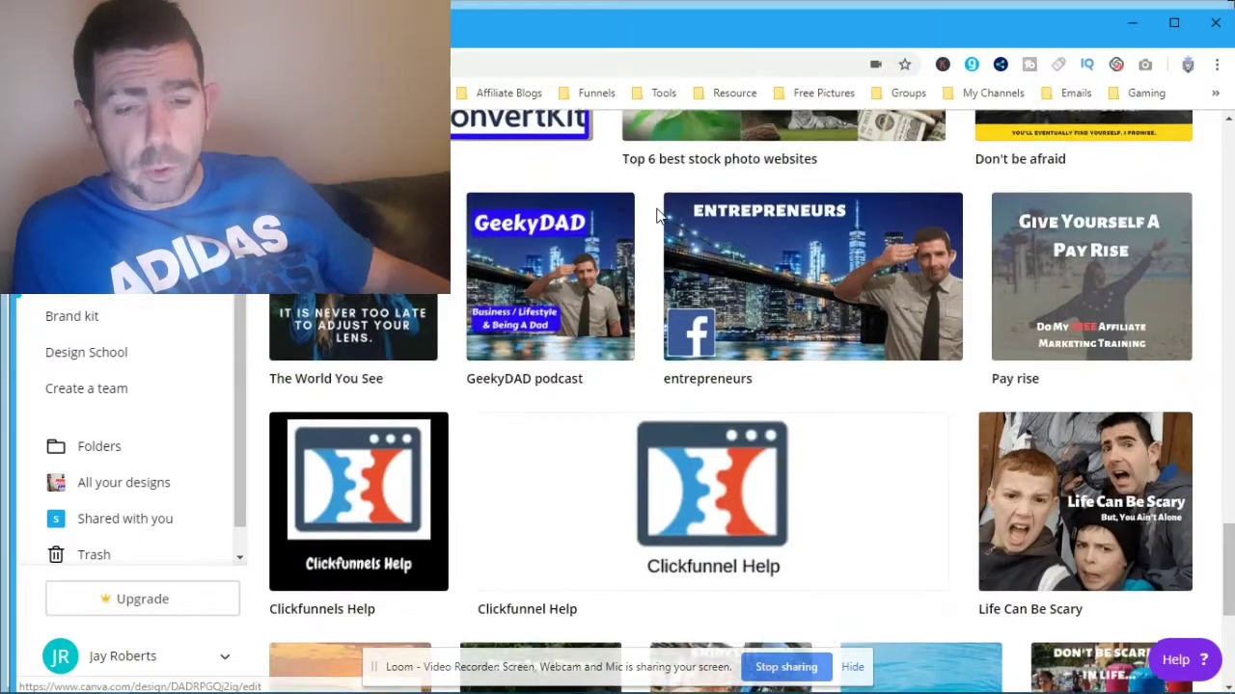
{"action": "scroll", "coordinate": [569, 285], "scroll_direction": "down", "scroll_amount": 1}
{"action": "scroll", "coordinate": [675, 328], "scroll_direction": "down", "scroll_amount": 2}
{"action": "scroll", "coordinate": [573, 386], "scroll_direction": "down", "scroll_amount": 2}
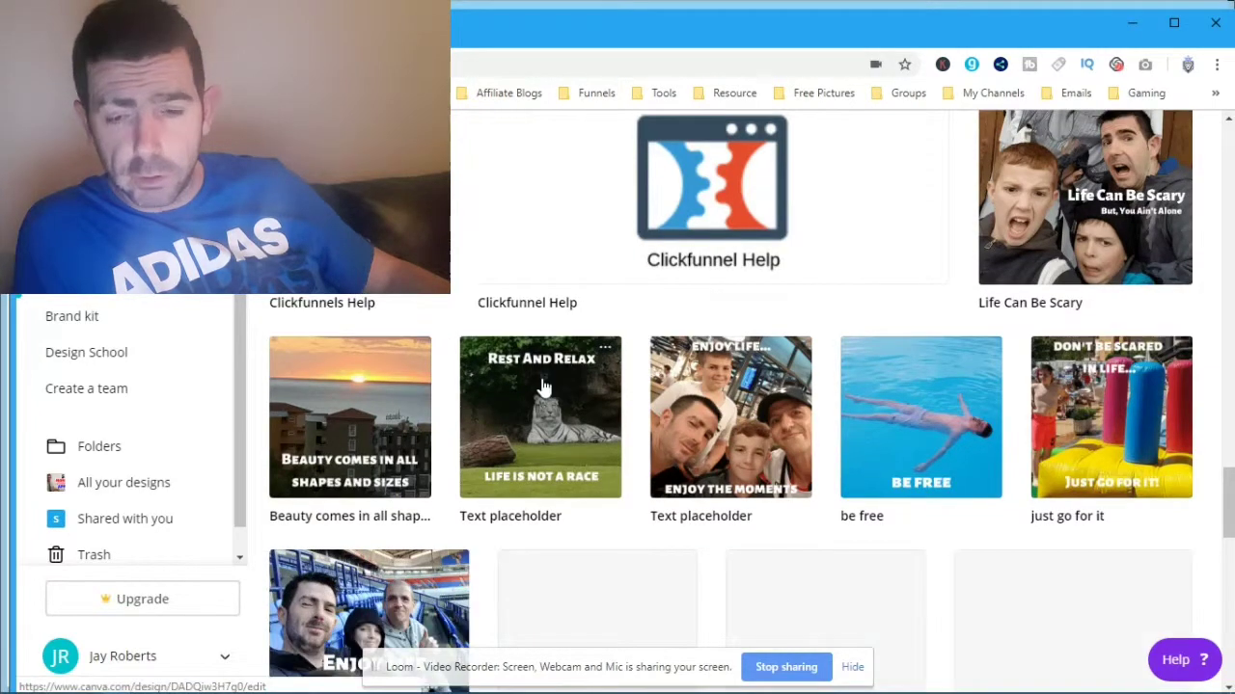
{"action": "scroll", "coordinate": [752, 349], "scroll_direction": "down", "scroll_amount": 3}
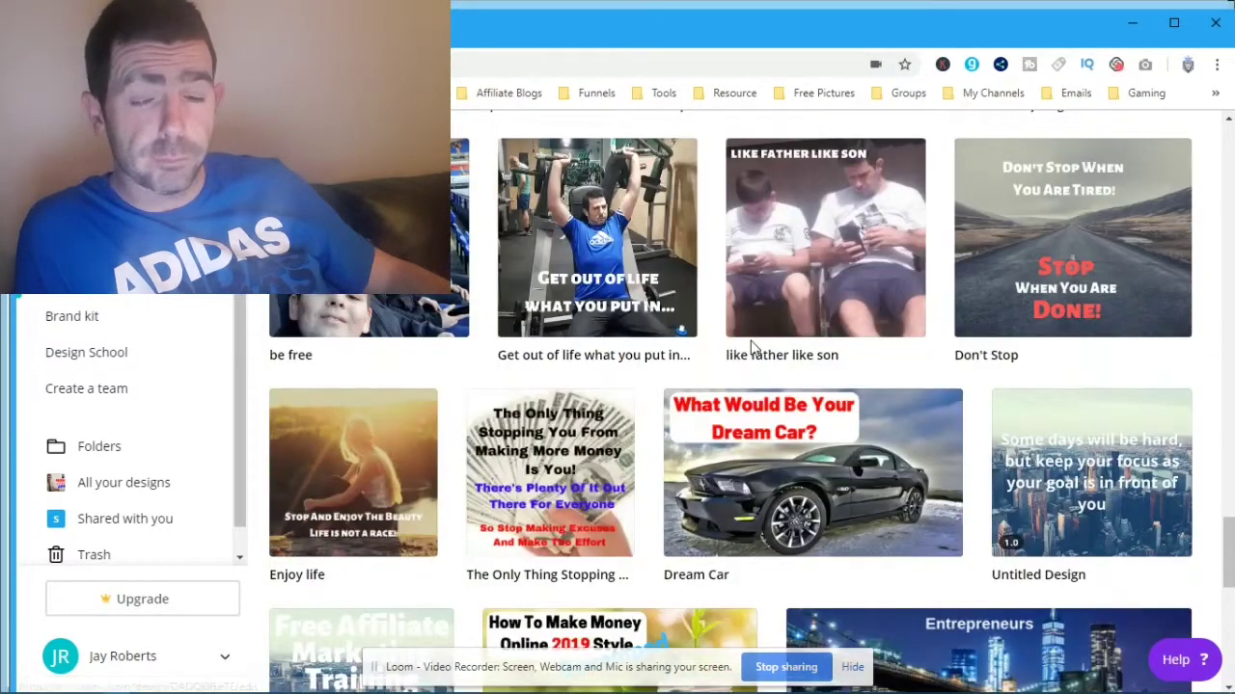
{"action": "scroll", "coordinate": [752, 349], "scroll_direction": "down", "scroll_amount": 3}
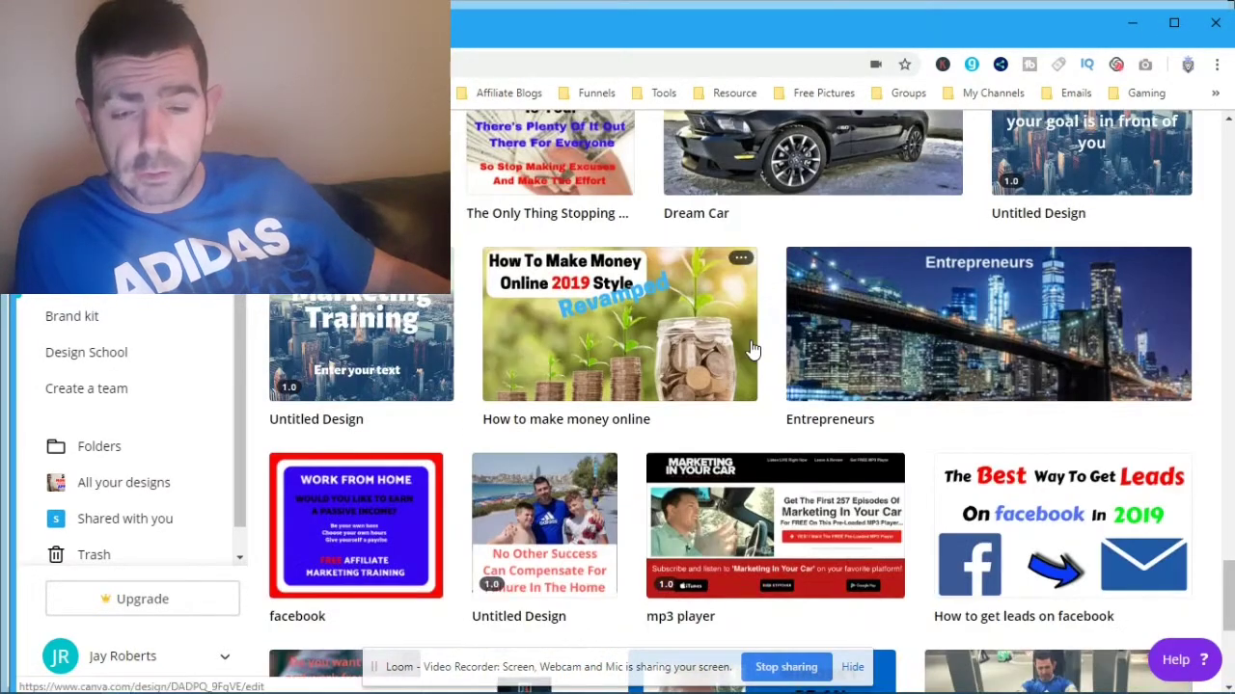
{"action": "scroll", "coordinate": [752, 349], "scroll_direction": "down", "scroll_amount": 3}
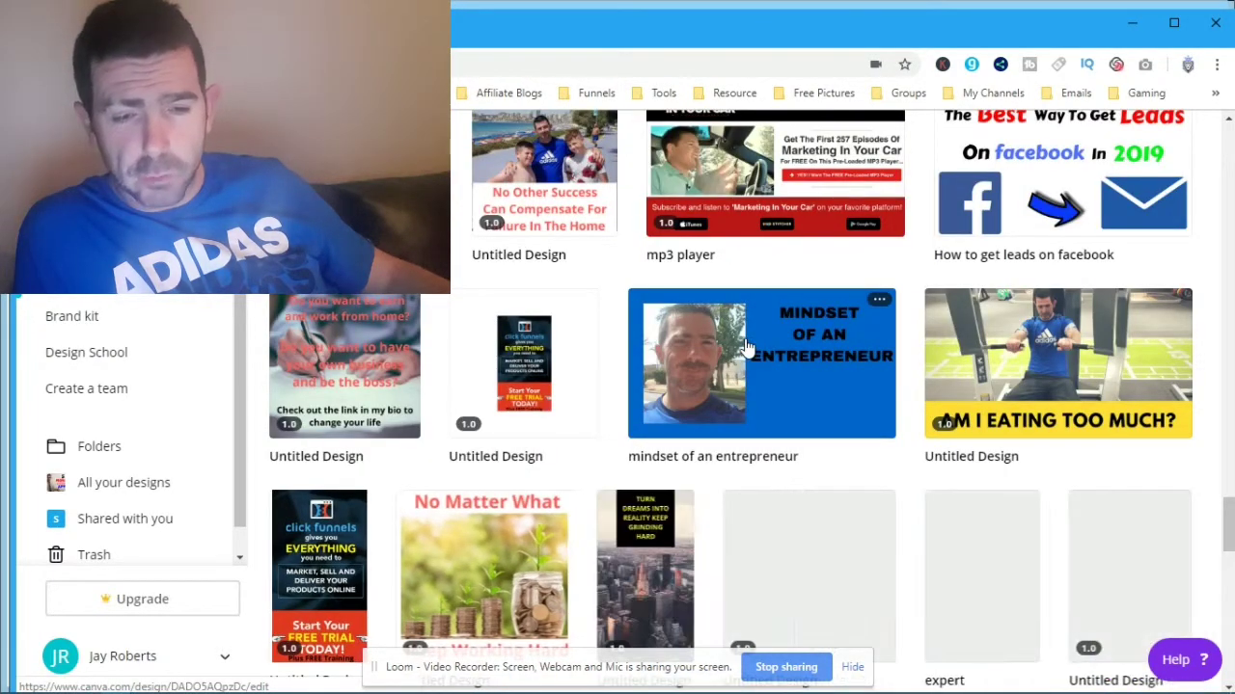
{"action": "scroll", "coordinate": [756, 338], "scroll_direction": "down", "scroll_amount": 10}
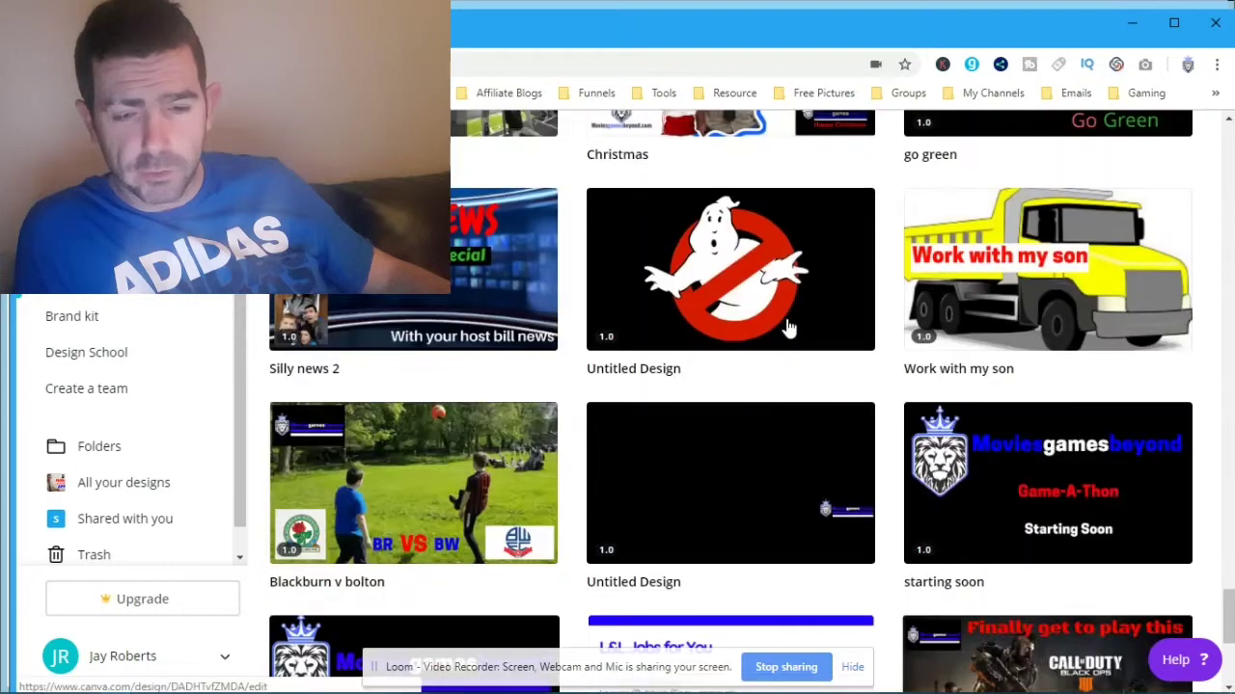
{"action": "scroll", "coordinate": [689, 386], "scroll_direction": "down", "scroll_amount": 5}
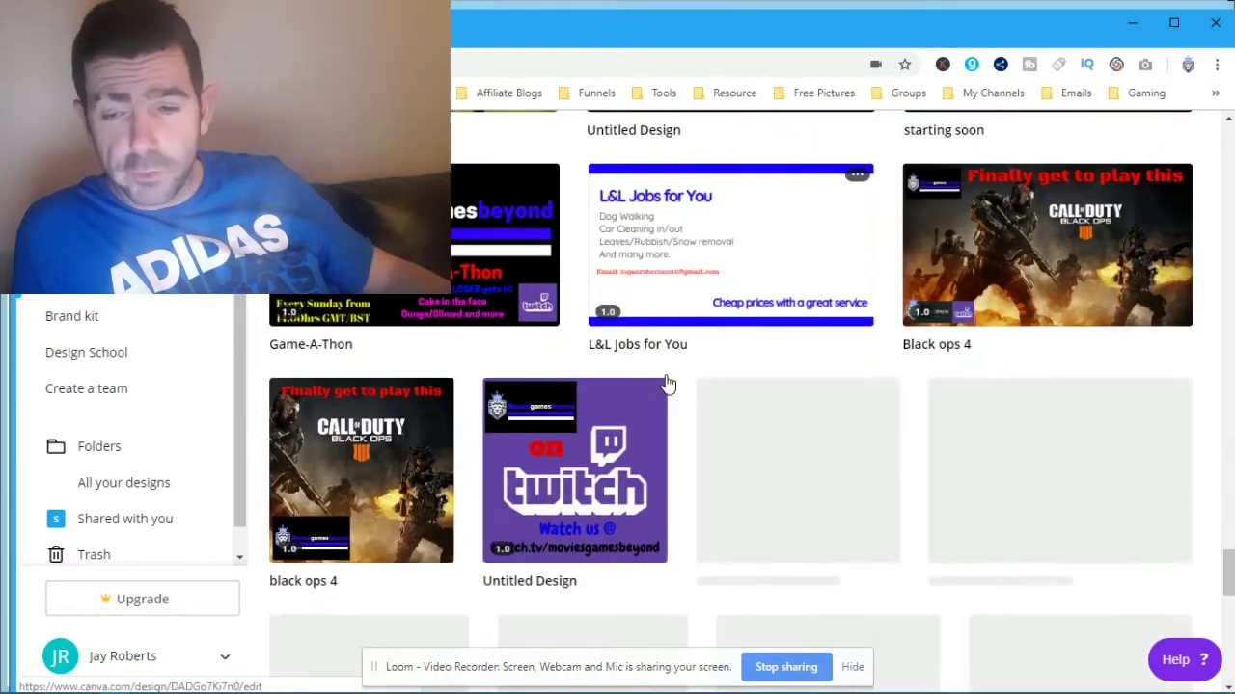
{"action": "scroll", "coordinate": [704, 384], "scroll_direction": "down", "scroll_amount": 4}
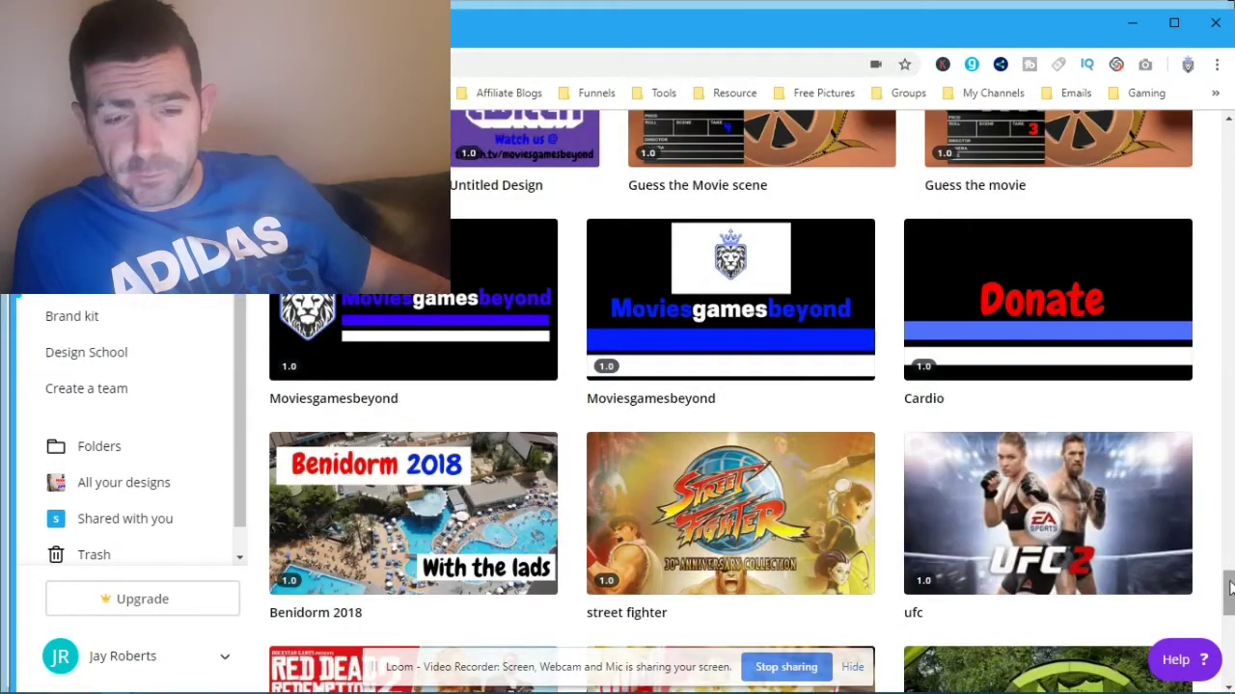
{"action": "scroll", "coordinate": [1228, 598], "scroll_direction": "down", "scroll_amount": 9}
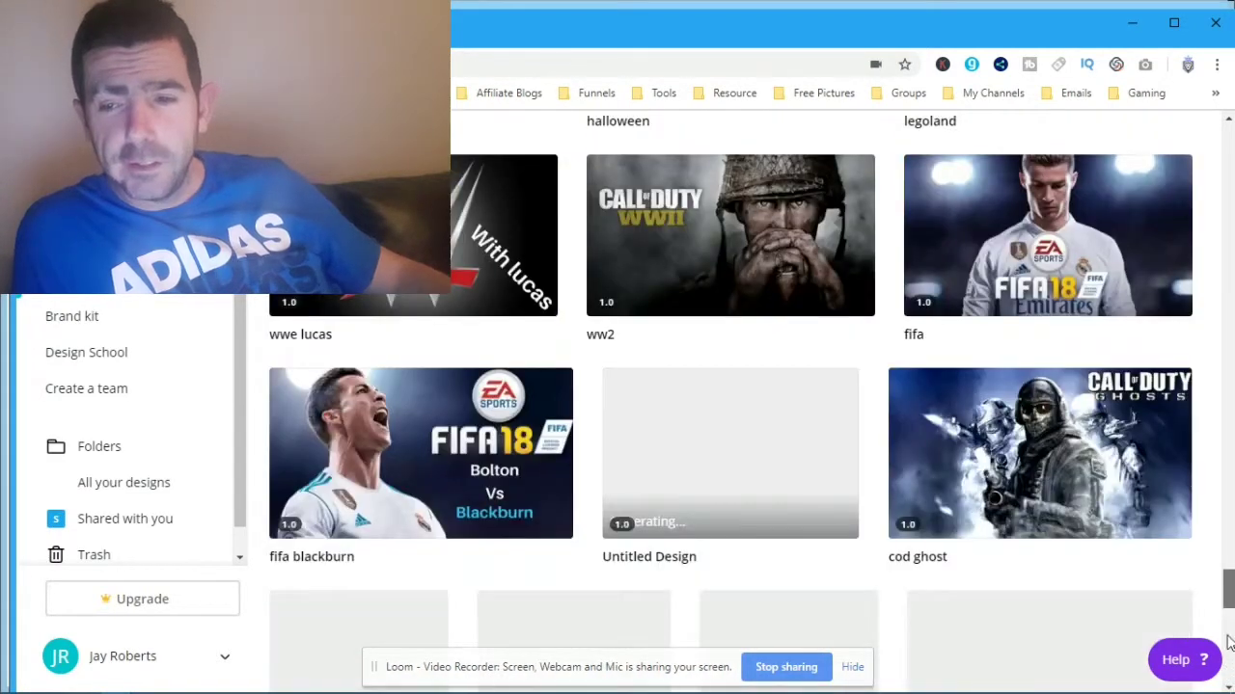
{"action": "left_click_drag", "start_coordinate": [1226, 579], "coordinate": [1225, 149]}
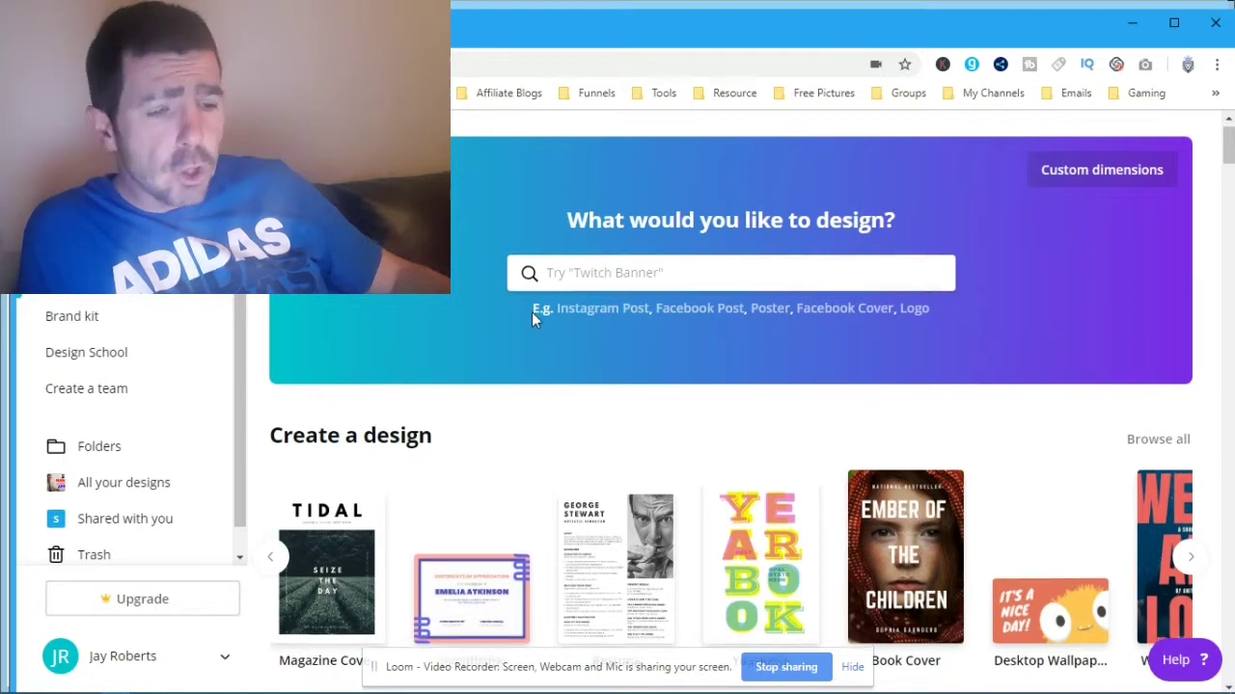
{"action": "scroll", "coordinate": [531, 312], "scroll_direction": "down", "scroll_amount": 2}
{"action": "scroll", "coordinate": [534, 319], "scroll_direction": "up", "scroll_amount": 2}
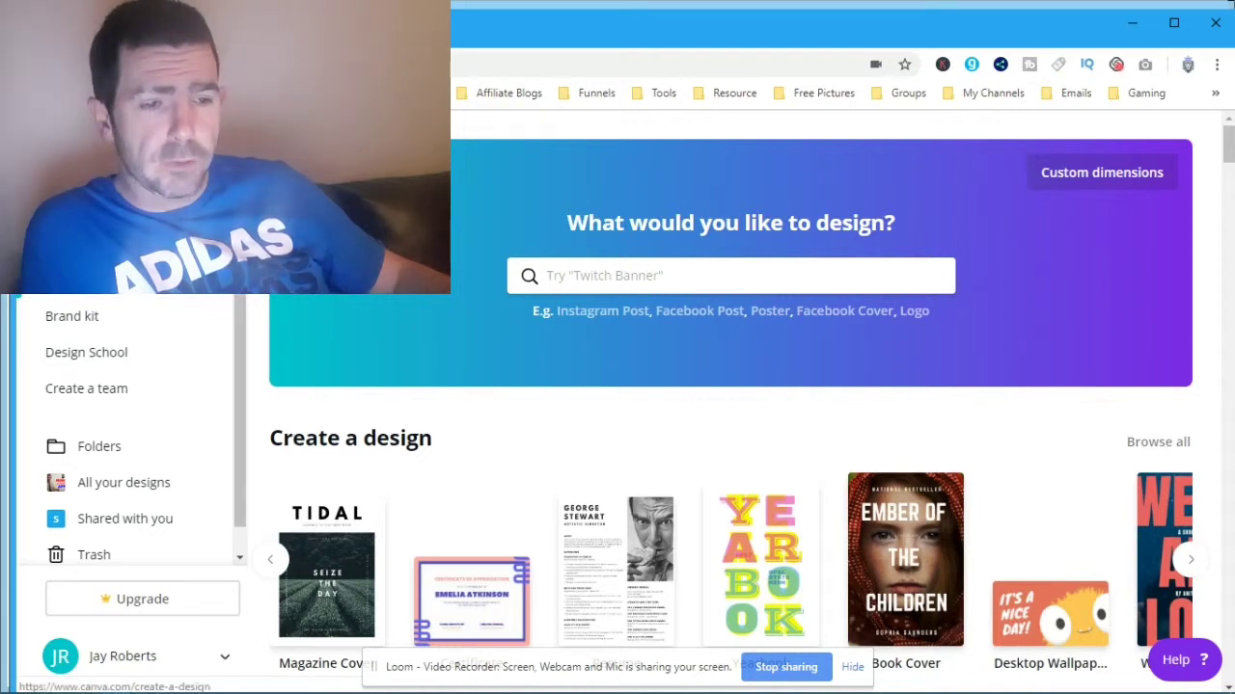
Open the full Create a design catalogue and browse its social media formats.
{"action": "left_click", "coordinate": [143, 207]}
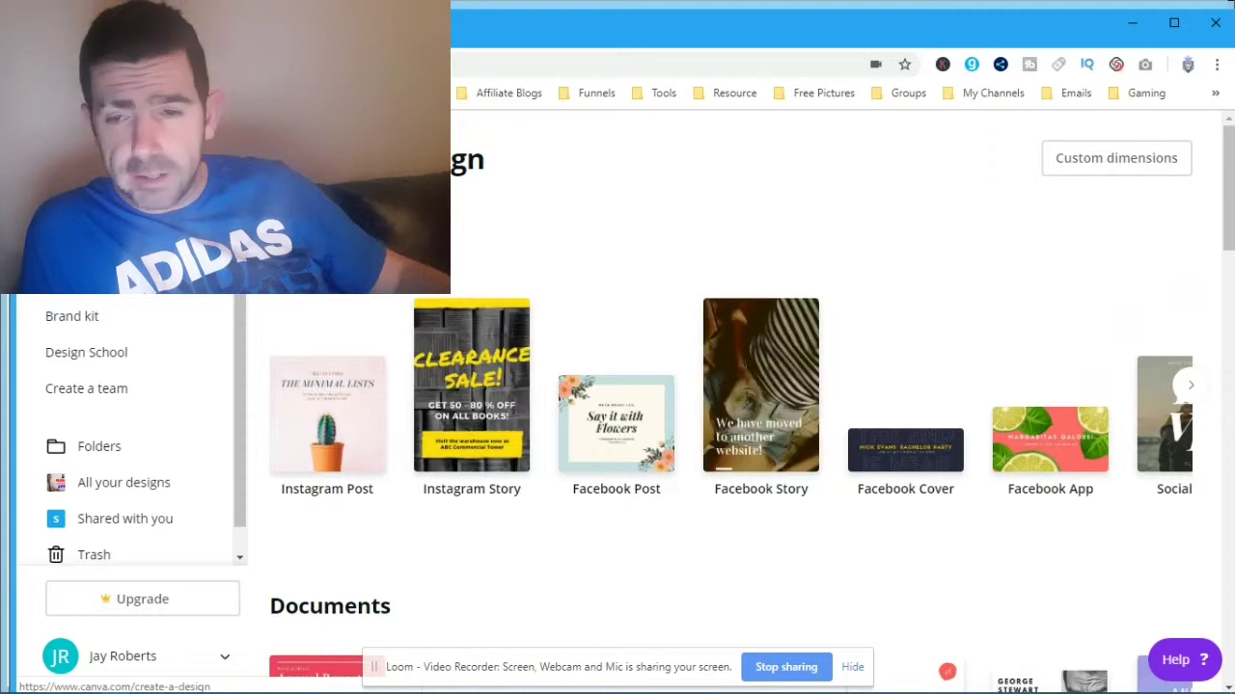
{"action": "scroll", "coordinate": [595, 225], "scroll_direction": "down", "scroll_amount": 2}
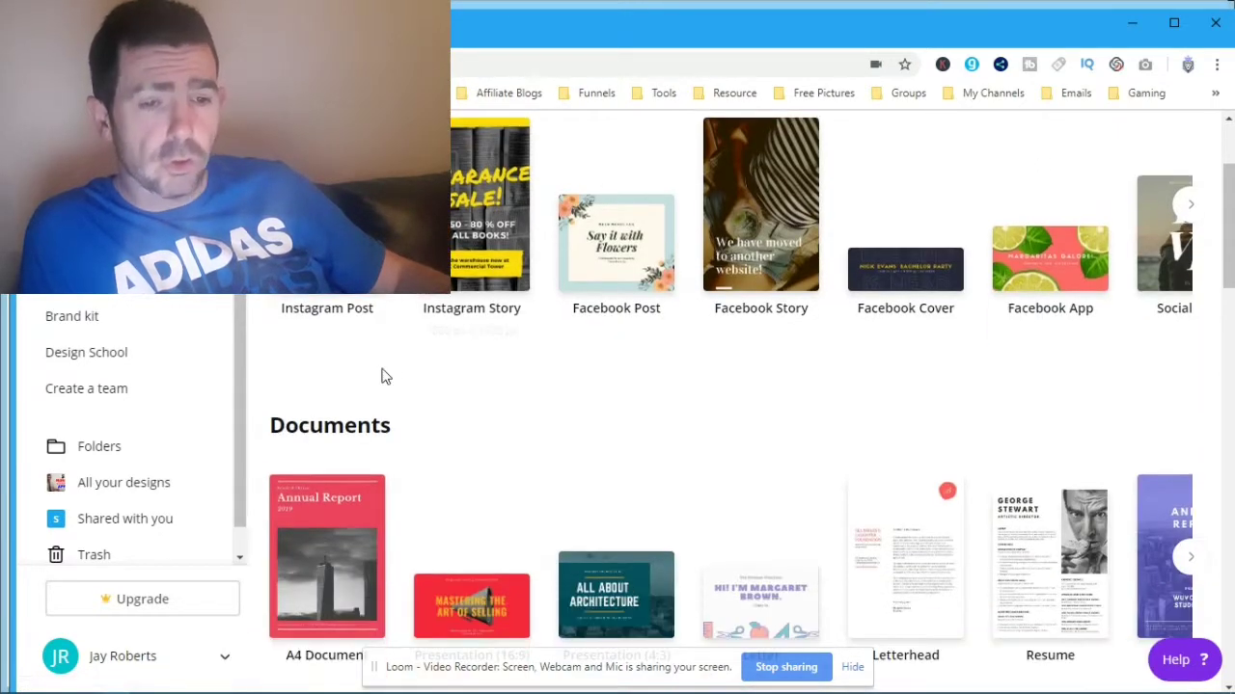
{"action": "scroll", "coordinate": [421, 340], "scroll_direction": "up", "scroll_amount": 2}
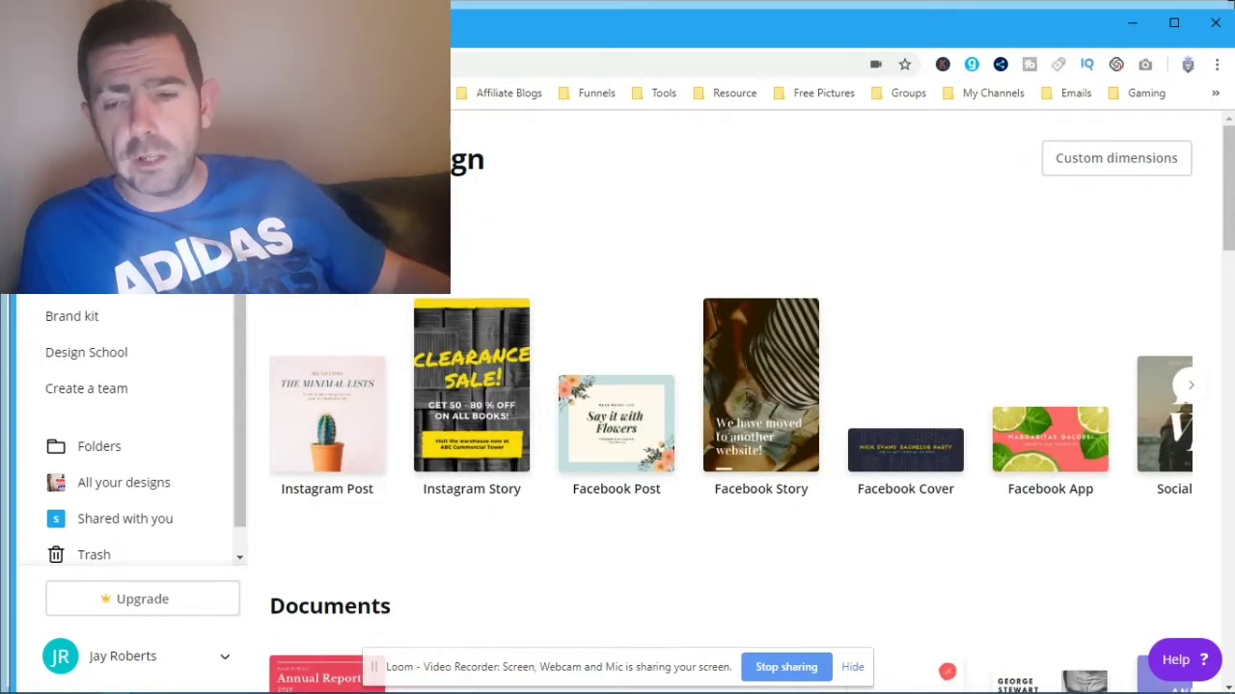
{"action": "left_click", "coordinate": [1192, 392]}
{"action": "left_click", "coordinate": [1192, 391]}
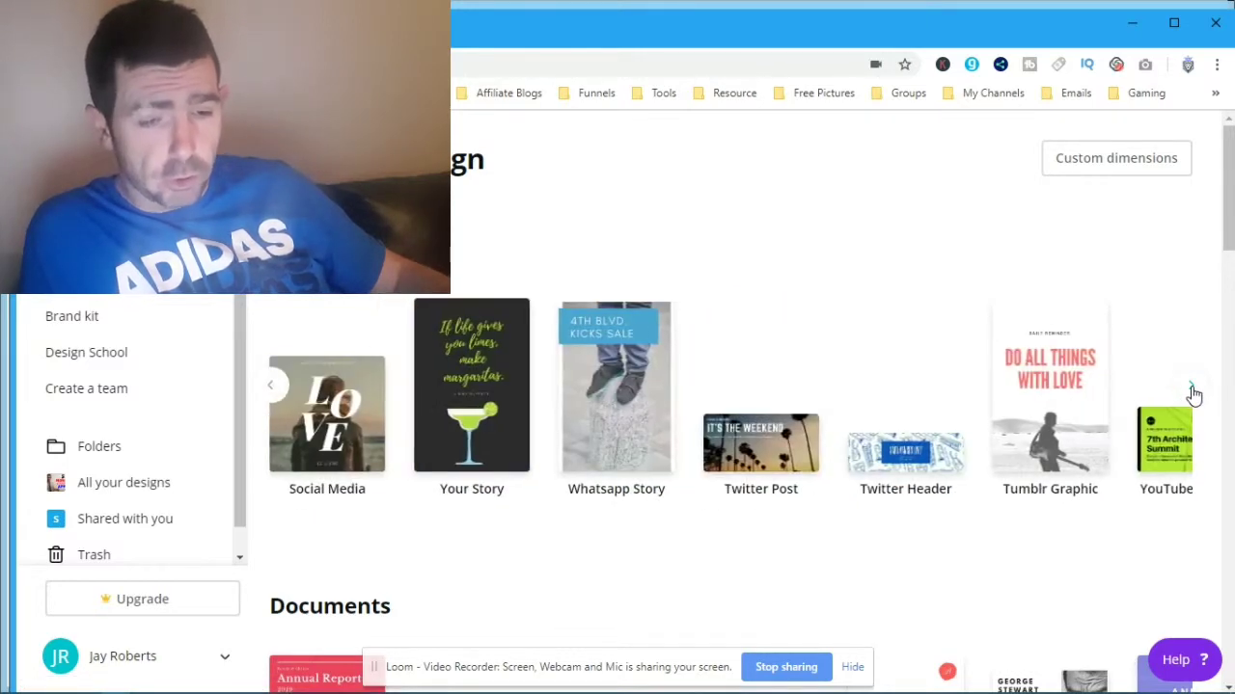
{"action": "left_click", "coordinate": [1192, 392]}
Examine the Documents and Personal design types in the catalogue, including the further Personal formats.
{"action": "scroll", "coordinate": [714, 364], "scroll_direction": "down", "scroll_amount": 5}
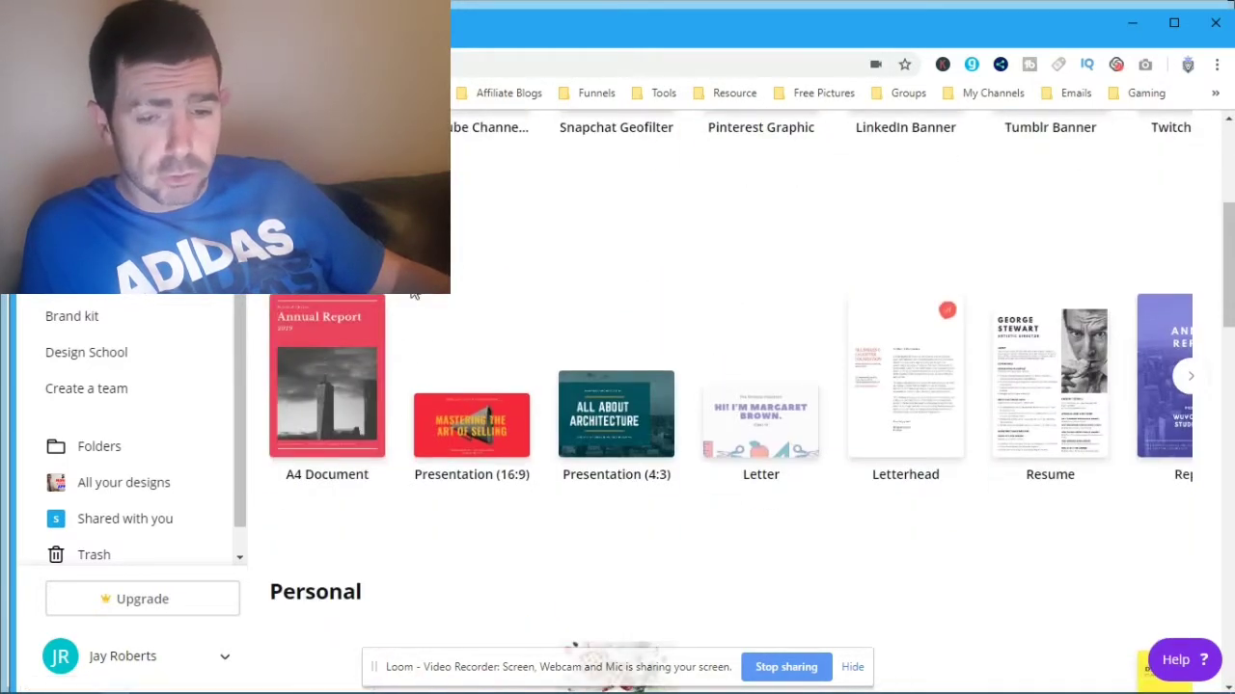
{"action": "scroll", "coordinate": [414, 434], "scroll_direction": "down", "scroll_amount": 5}
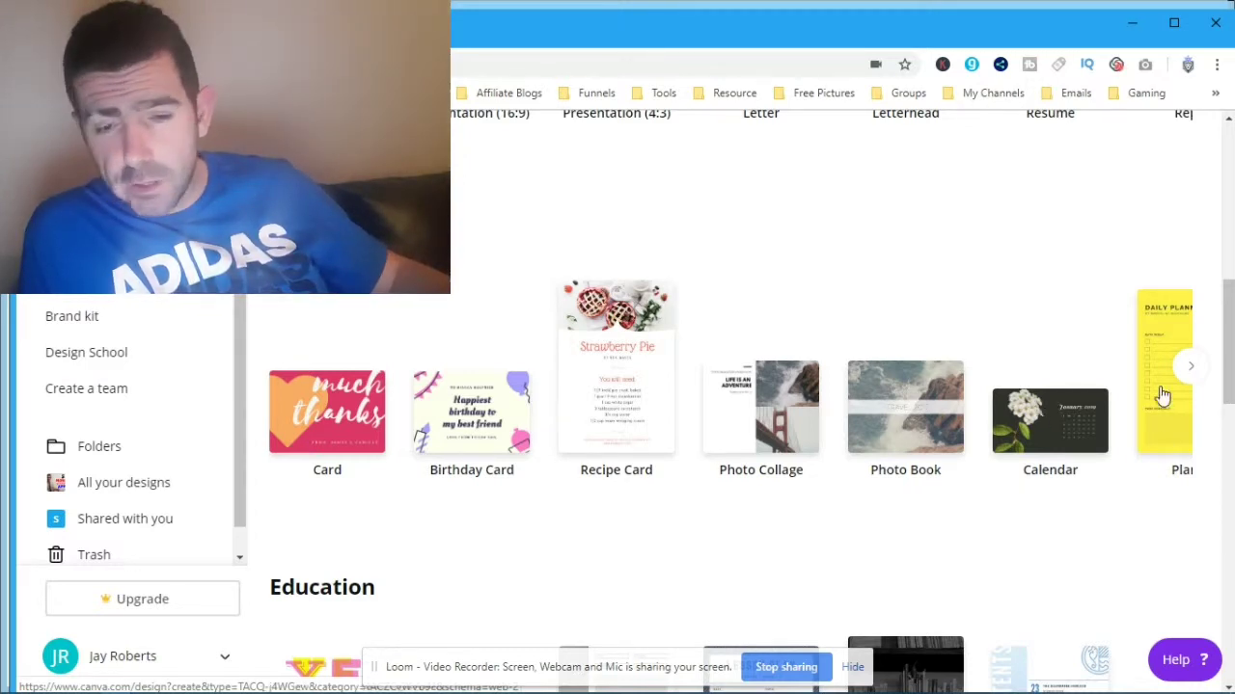
{"action": "left_click", "coordinate": [1190, 371]}
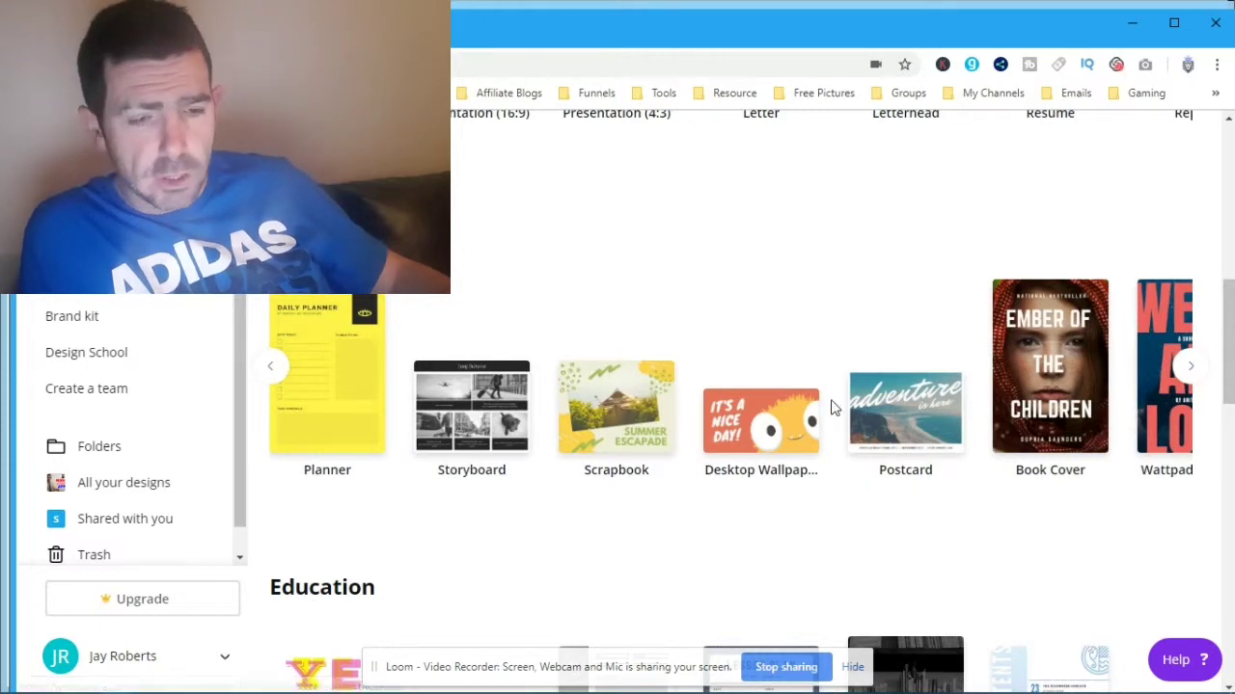
{"action": "left_click", "coordinate": [270, 369]}
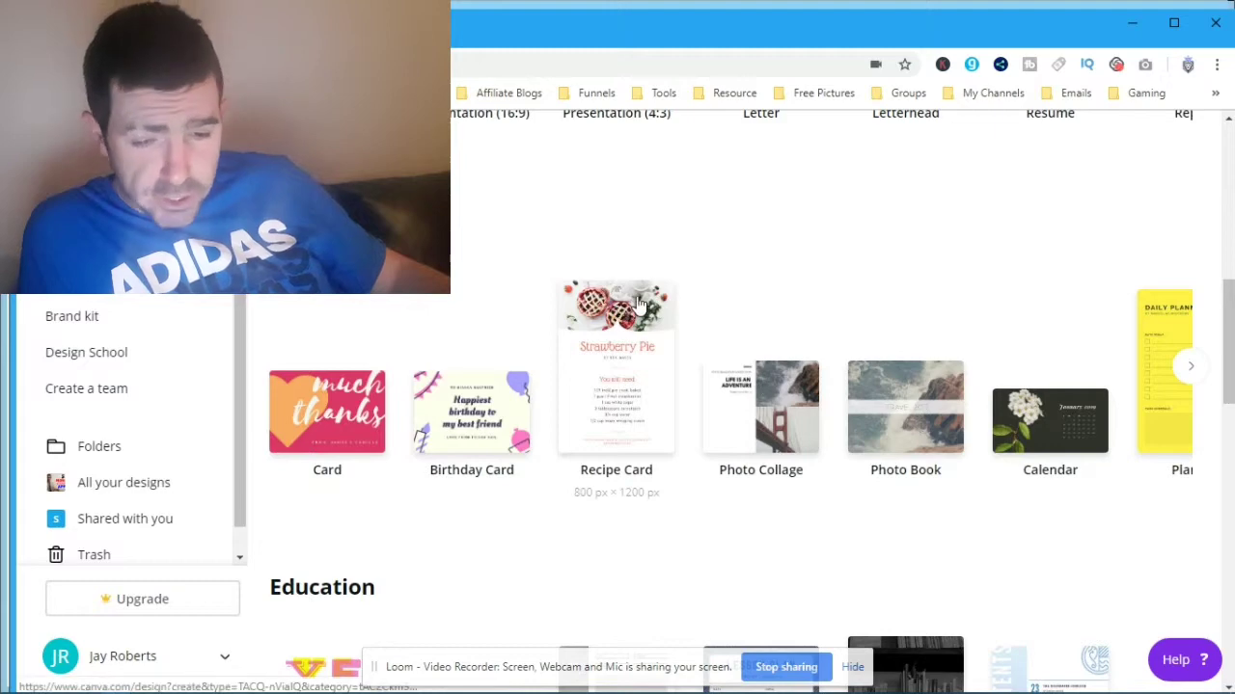
Examine the Education, Marketing and Events design types in the catalogue, including the further Marketing formats.
{"action": "scroll", "coordinate": [403, 376], "scroll_direction": "down", "scroll_amount": 3}
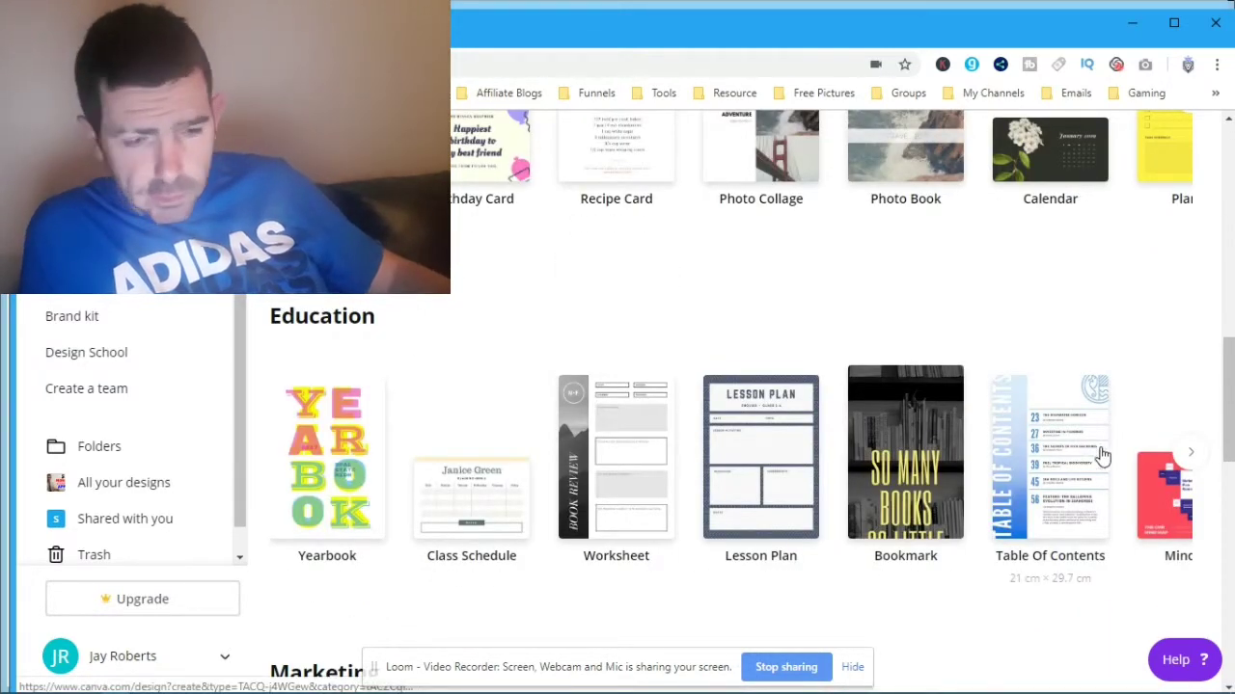
{"action": "scroll", "coordinate": [962, 422], "scroll_direction": "down", "scroll_amount": 2}
{"action": "scroll", "coordinate": [736, 325], "scroll_direction": "down", "scroll_amount": 2}
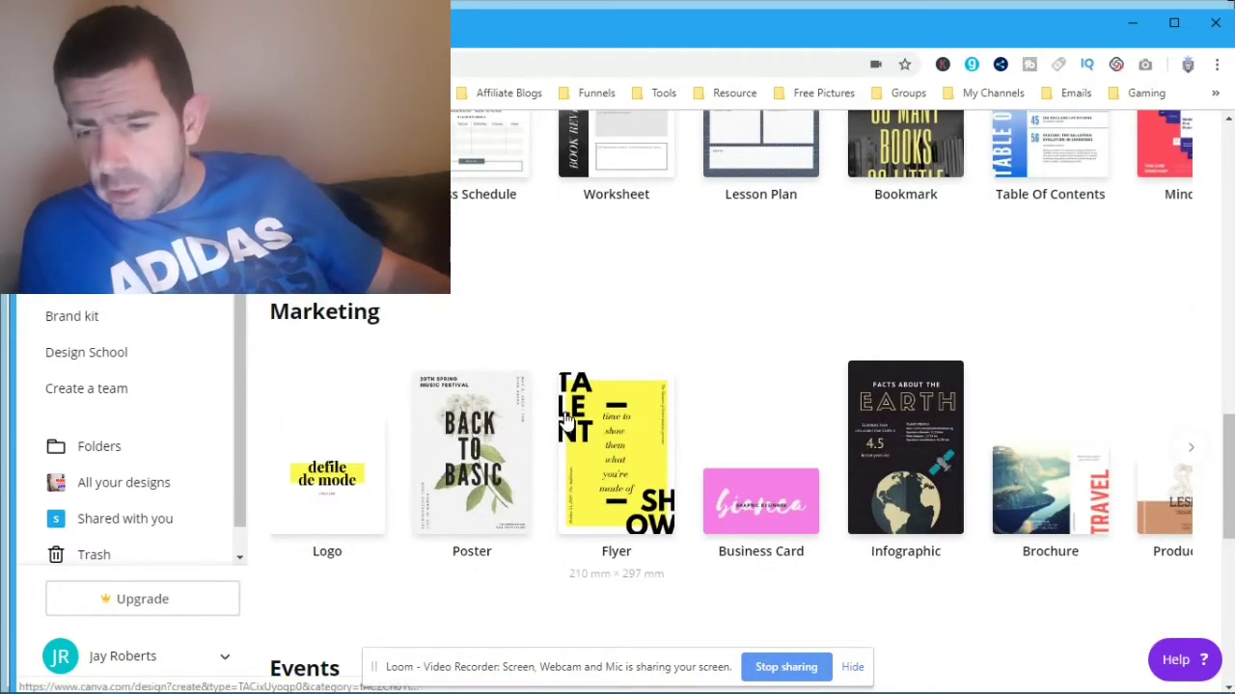
{"action": "left_click", "coordinate": [1188, 450]}
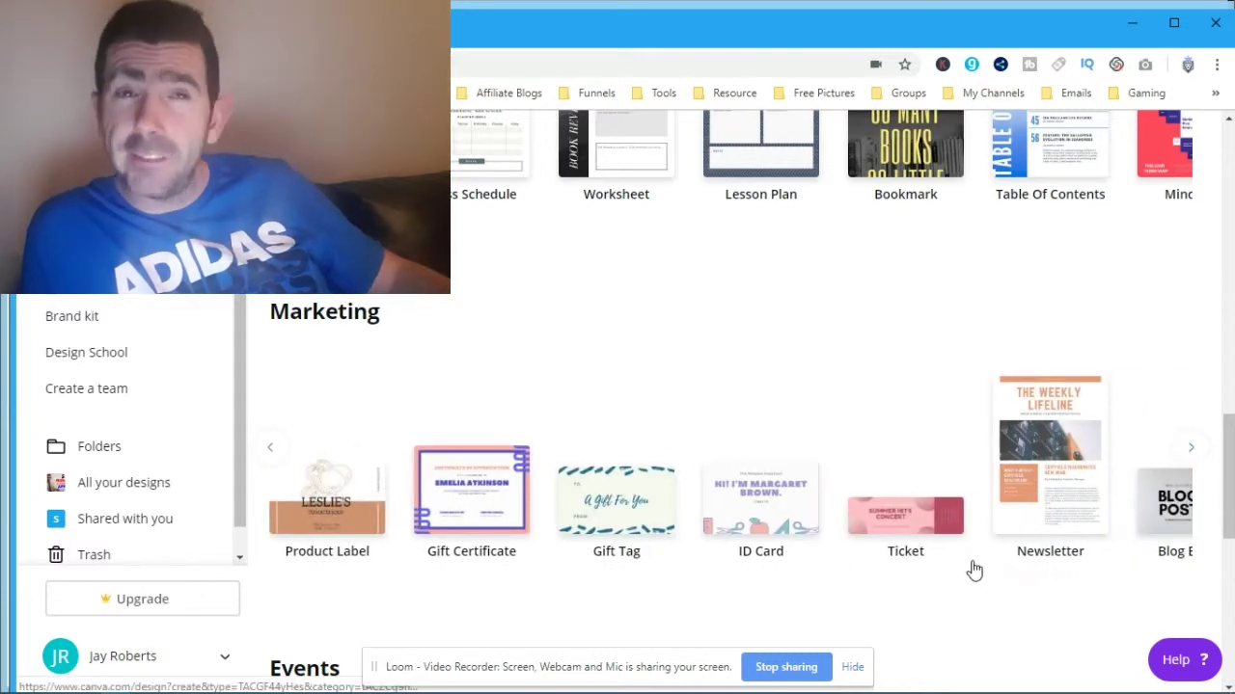
{"action": "scroll", "coordinate": [713, 441], "scroll_direction": "down", "scroll_amount": 2}
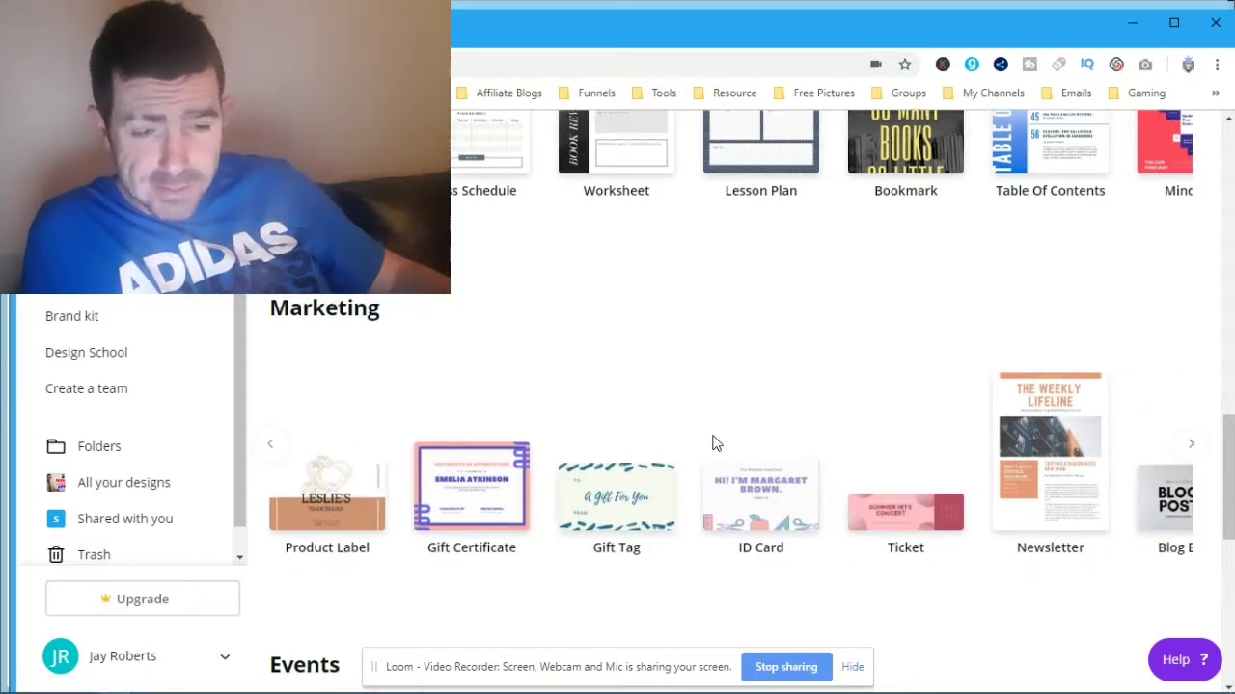
{"action": "scroll", "coordinate": [714, 444], "scroll_direction": "down", "scroll_amount": 2}
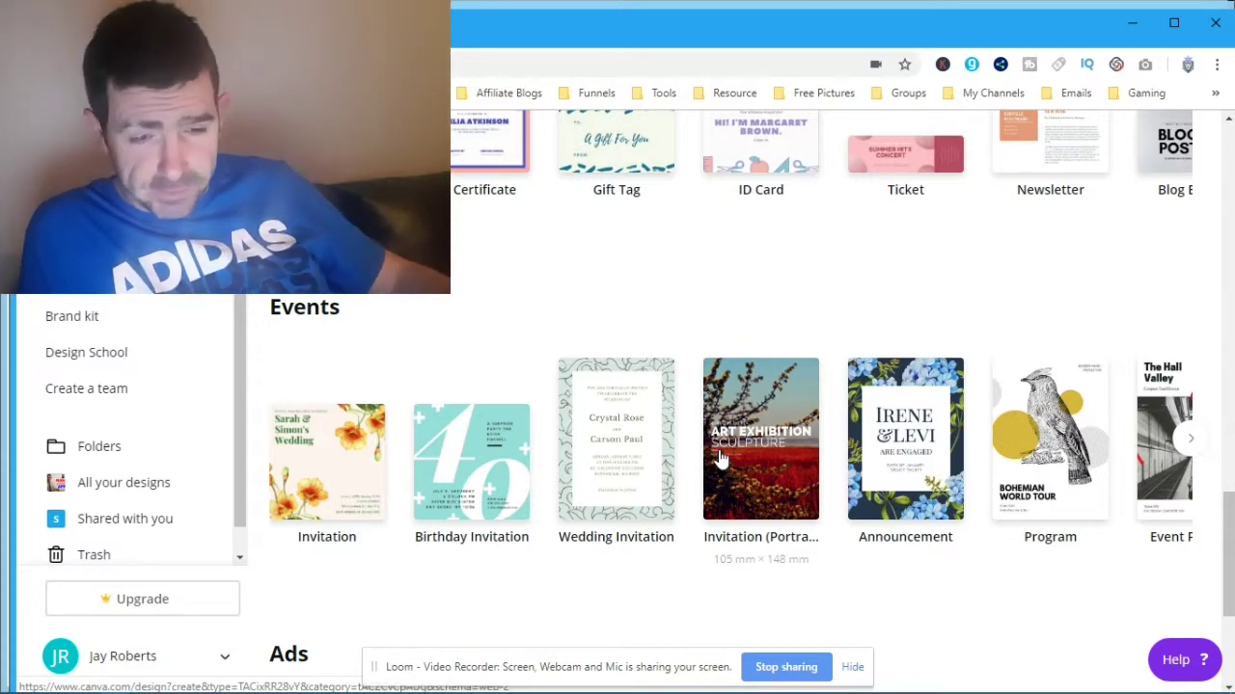
View the Ads design types in the catalogue and start a new YouTube Thumbnail design.
{"action": "scroll", "coordinate": [730, 378], "scroll_direction": "down", "scroll_amount": 3}
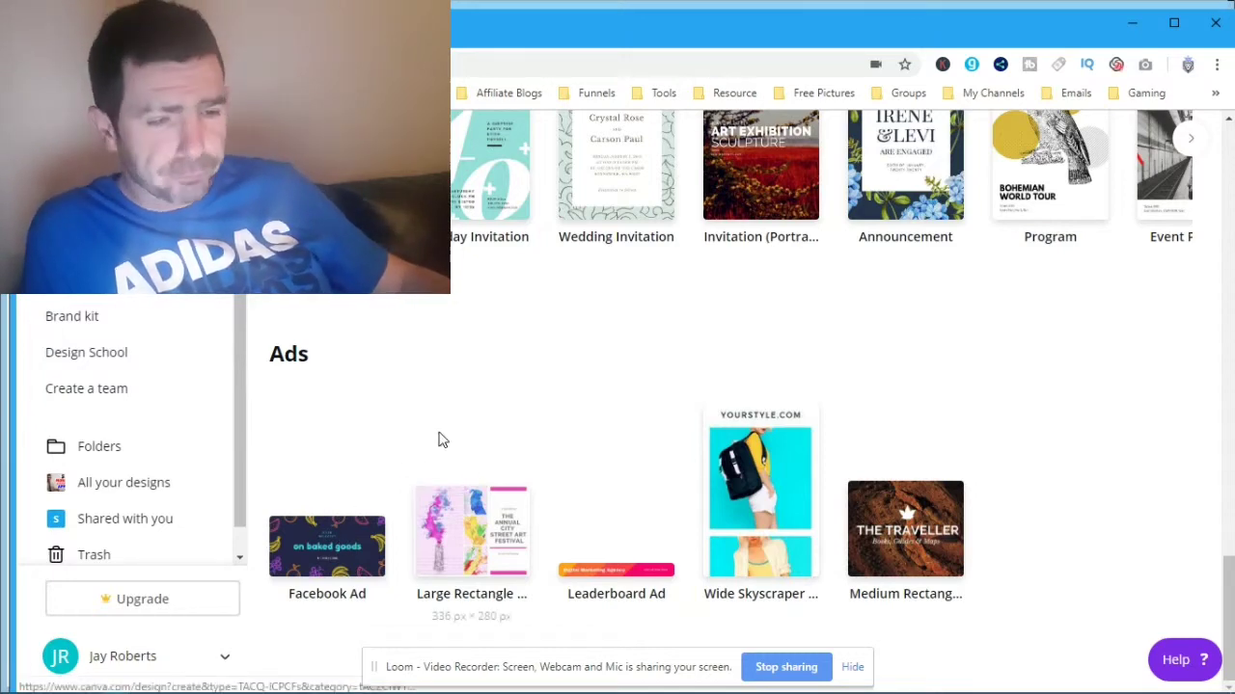
{"action": "scroll", "coordinate": [438, 435], "scroll_direction": "up", "scroll_amount": 10}
{"action": "scroll", "coordinate": [469, 374], "scroll_direction": "up", "scroll_amount": 10}
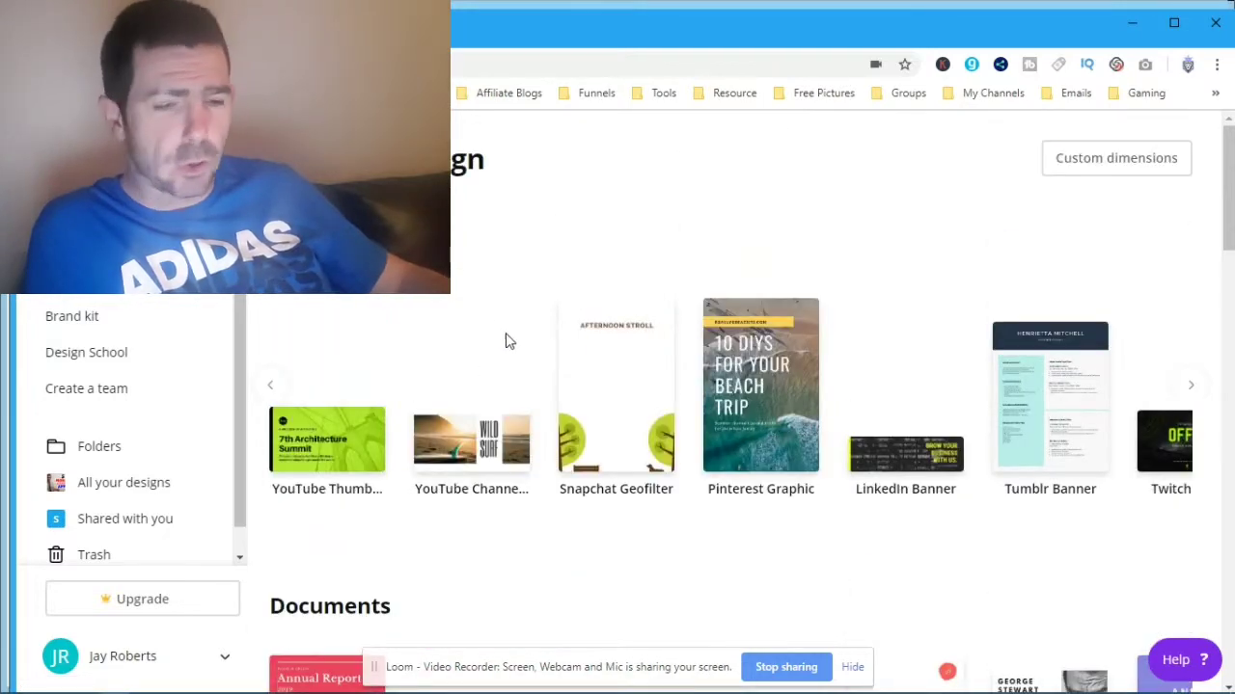
{"action": "left_click", "coordinate": [329, 449]}
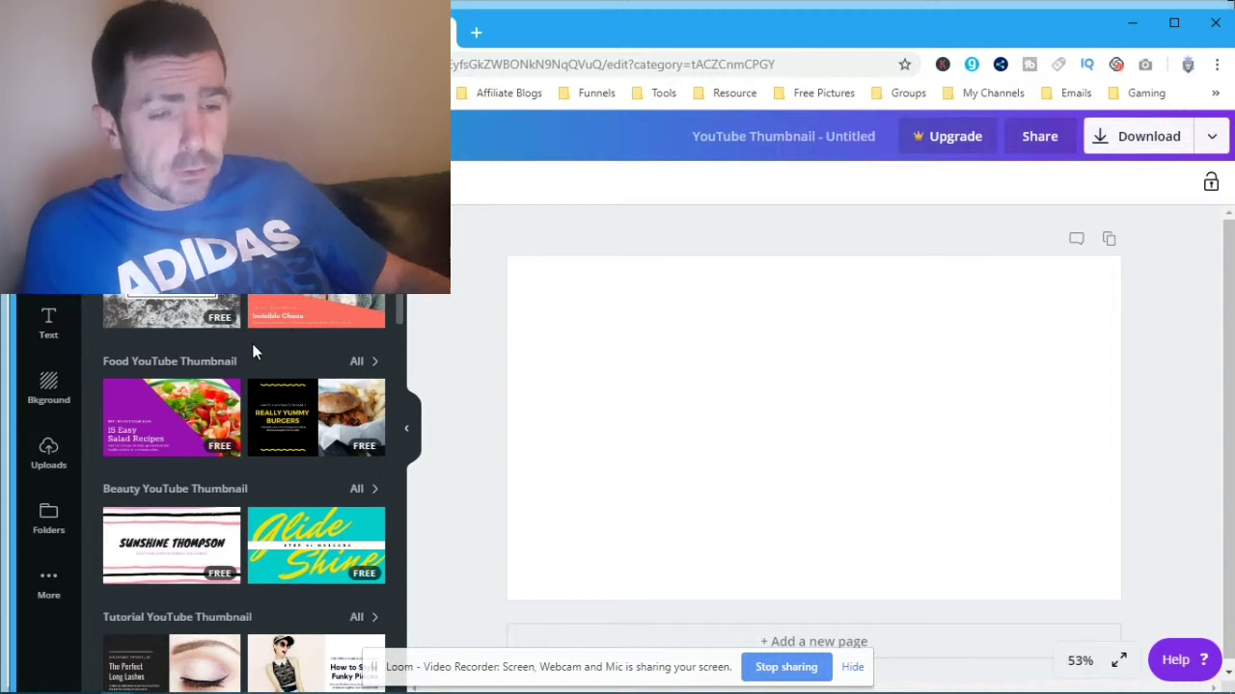
Browse the themed YouTube thumbnail templates and apply the Really Yummy Burgers food template to the blank page.
{"action": "scroll", "coordinate": [311, 322], "scroll_direction": "down", "scroll_amount": 1}
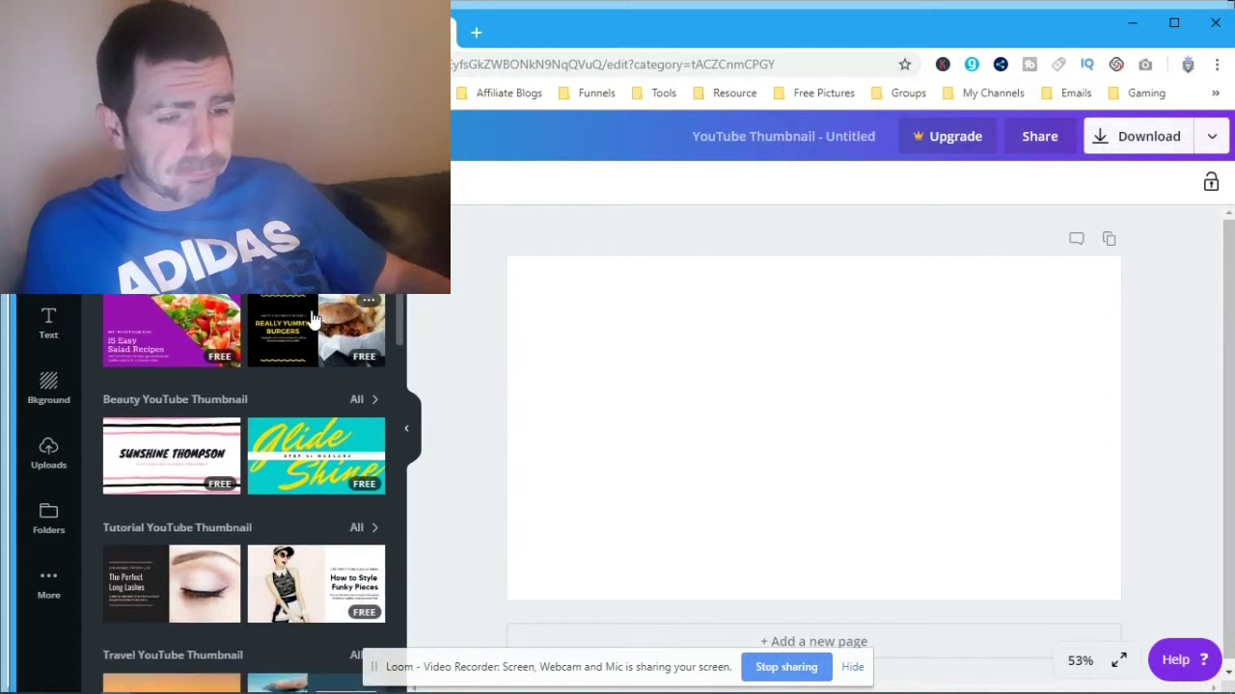
{"action": "scroll", "coordinate": [286, 311], "scroll_direction": "up", "scroll_amount": 1}
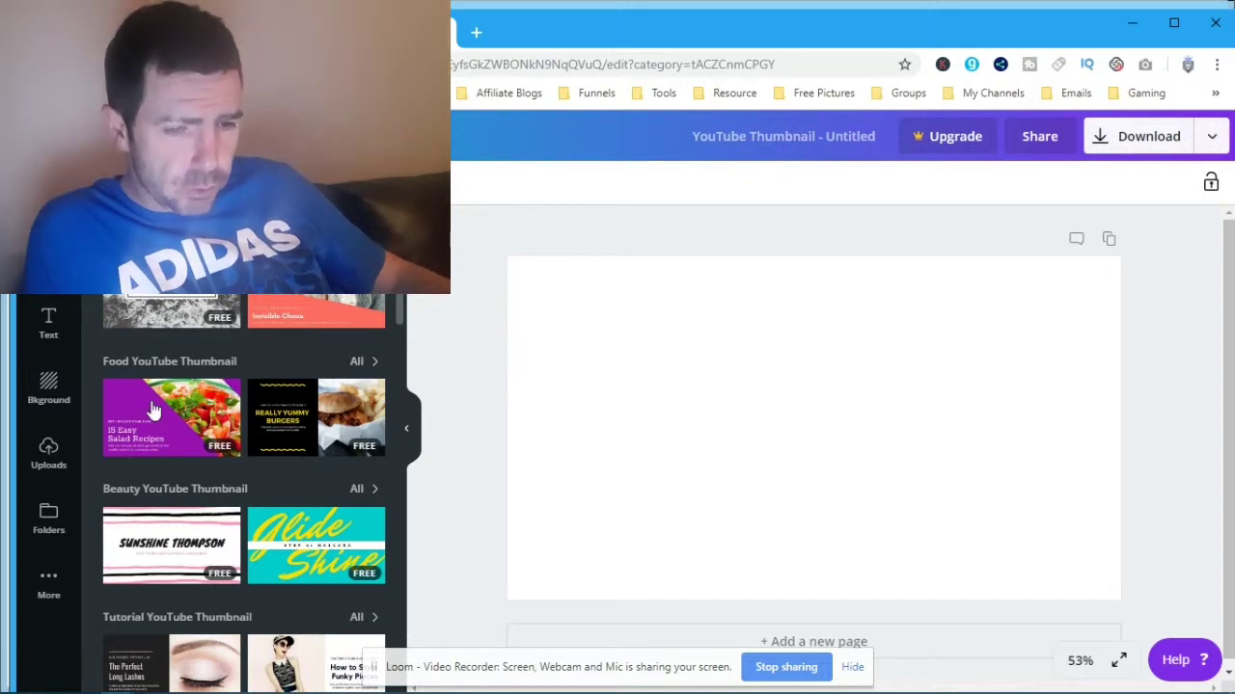
{"action": "scroll", "coordinate": [248, 413], "scroll_direction": "down", "scroll_amount": 2}
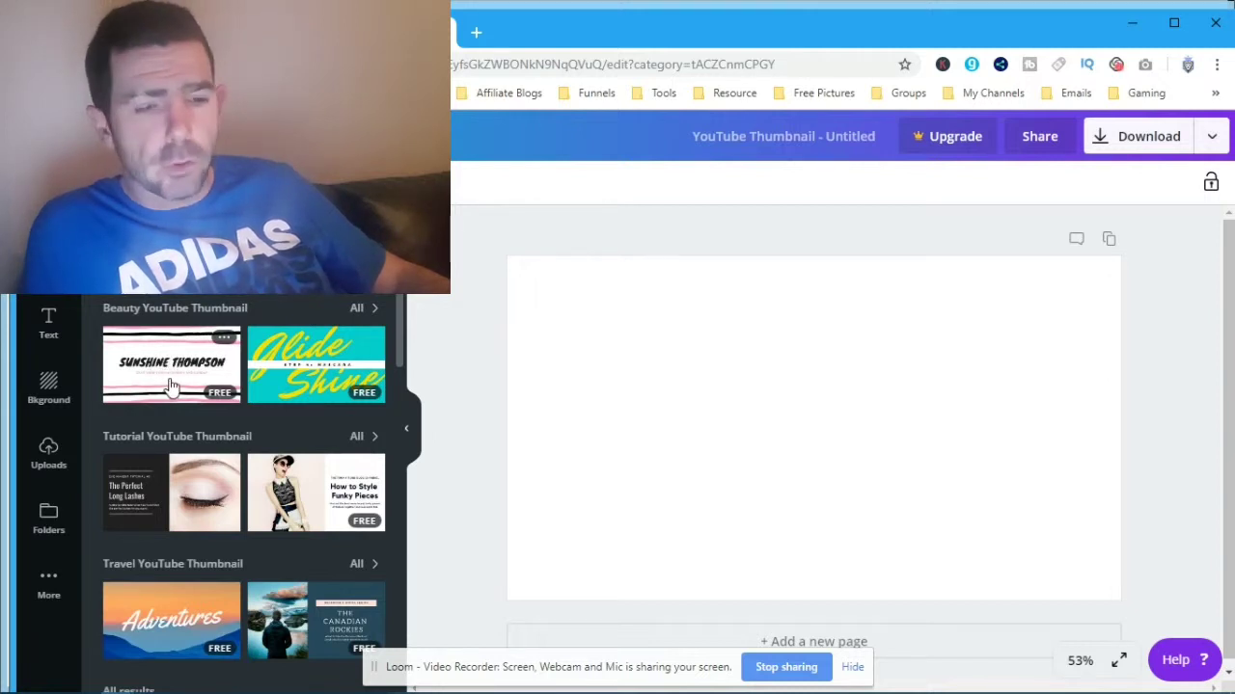
{"action": "scroll", "coordinate": [169, 384], "scroll_direction": "up", "scroll_amount": 2}
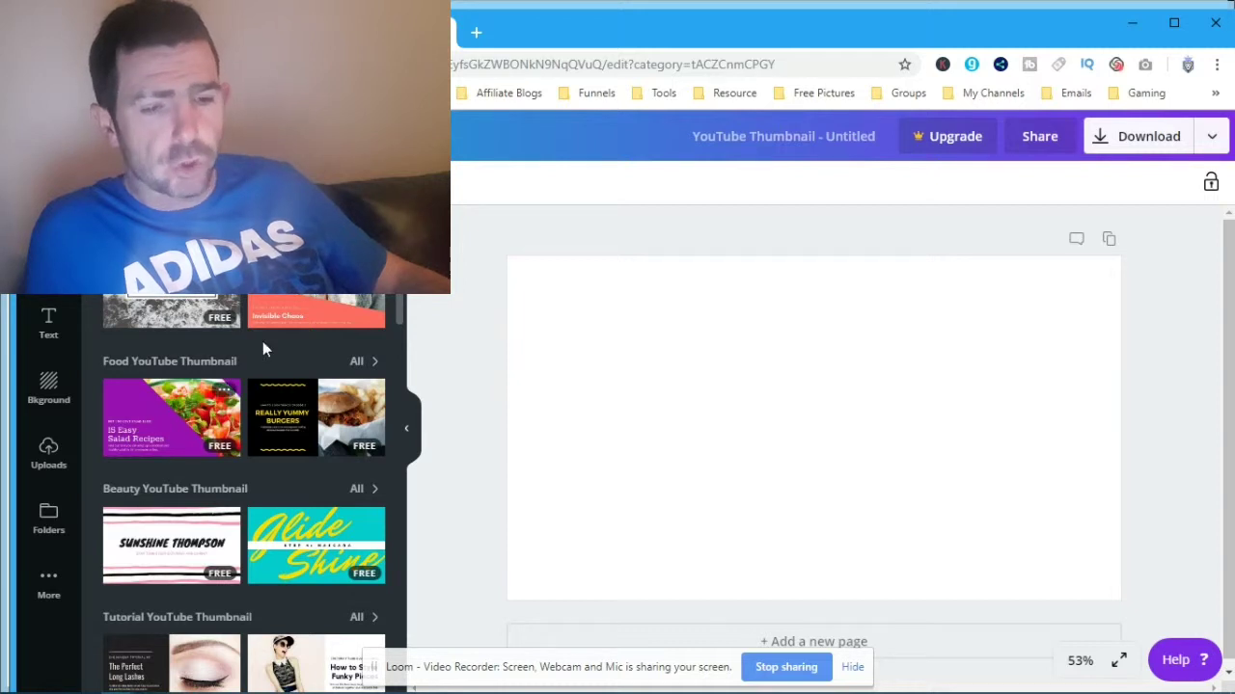
{"action": "left_click", "coordinate": [297, 406]}
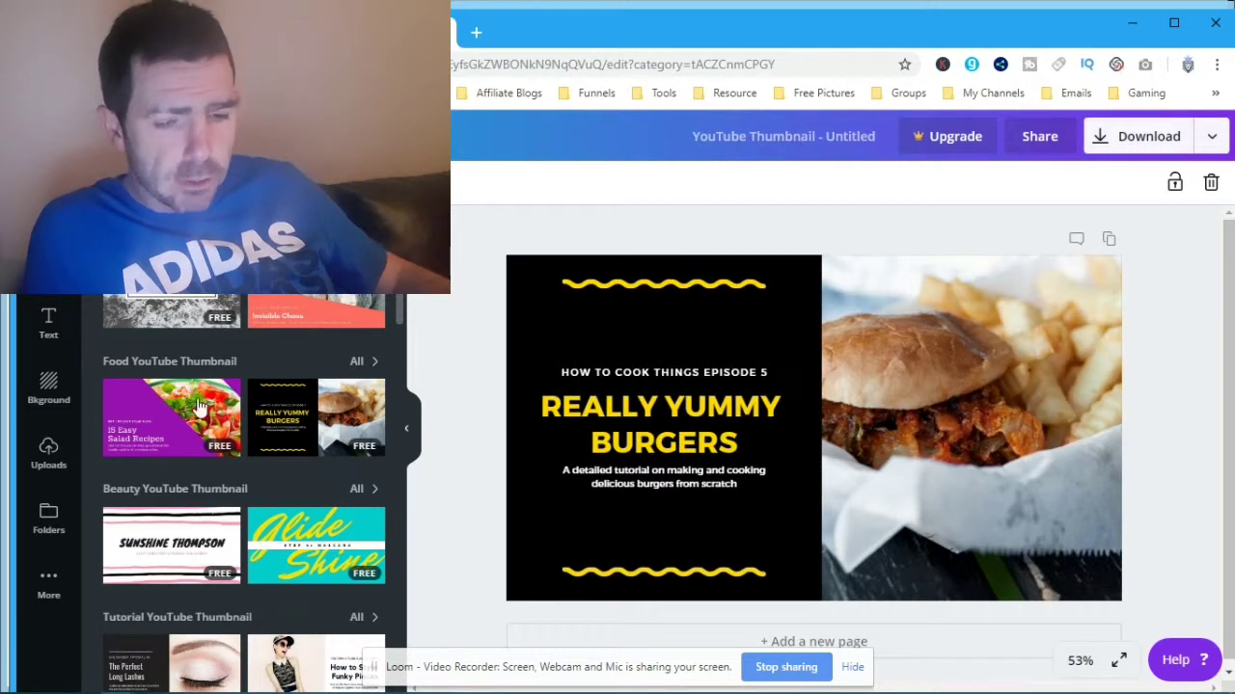
Look through the remaining YouTube thumbnail templates and return to the Food, Beauty and Tutorial categories.
{"action": "scroll", "coordinate": [363, 449], "scroll_direction": "down", "scroll_amount": 4}
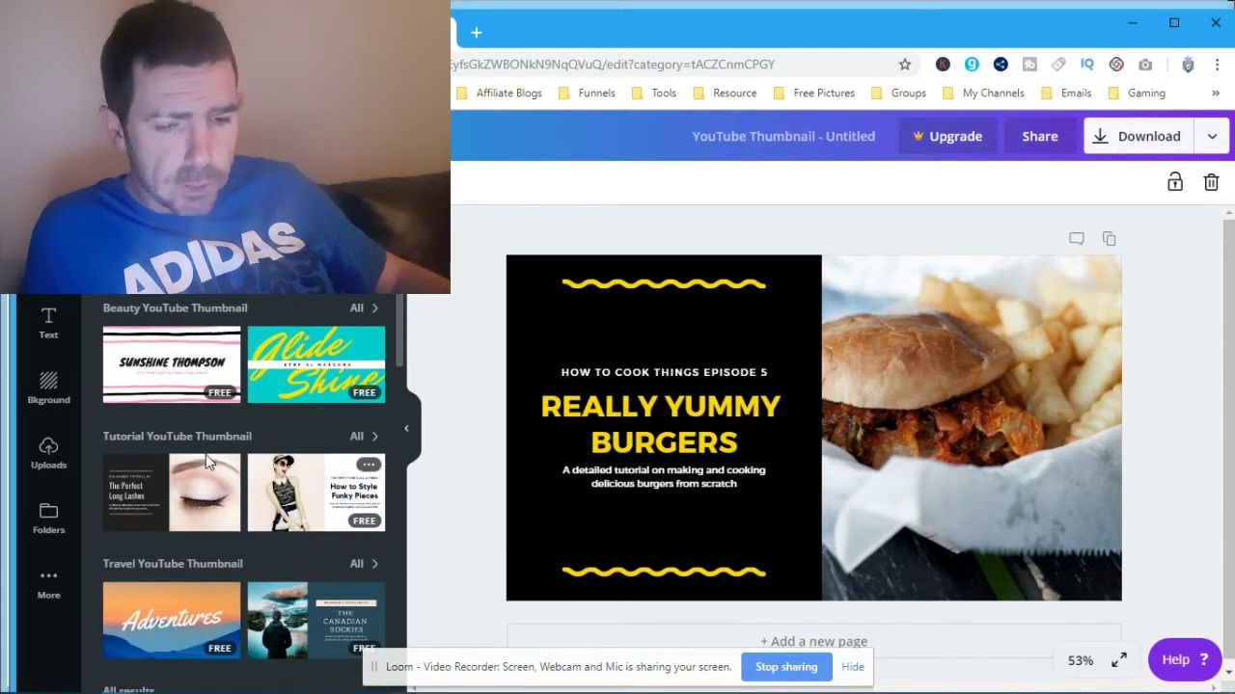
{"action": "scroll", "coordinate": [251, 487], "scroll_direction": "down", "scroll_amount": 3}
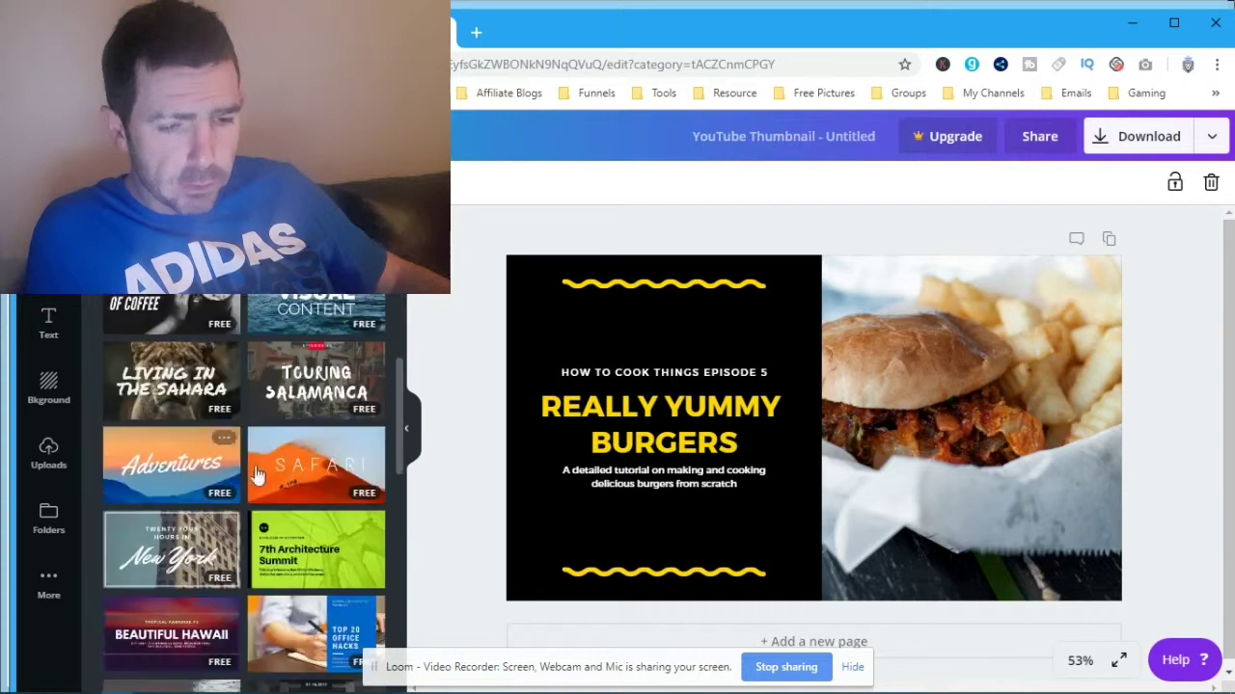
{"action": "scroll", "coordinate": [198, 506], "scroll_direction": "down", "scroll_amount": 4}
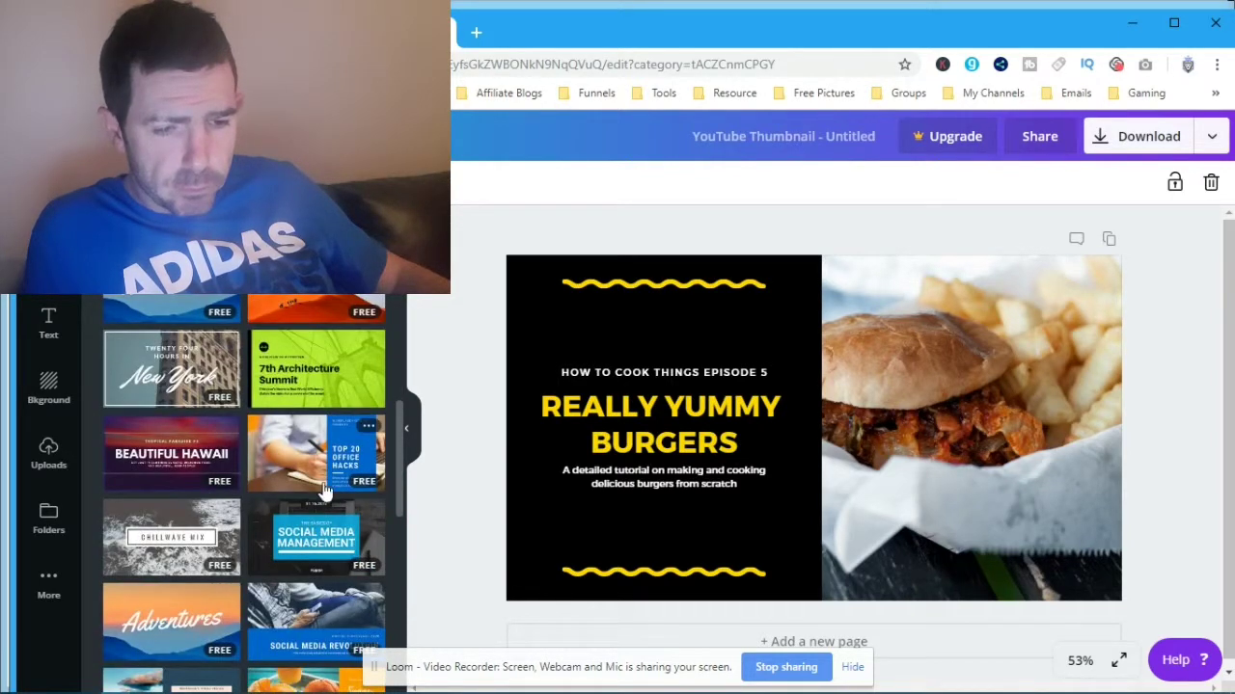
{"action": "scroll", "coordinate": [253, 484], "scroll_direction": "down", "scroll_amount": 3}
{"action": "scroll", "coordinate": [254, 482], "scroll_direction": "down", "scroll_amount": 5}
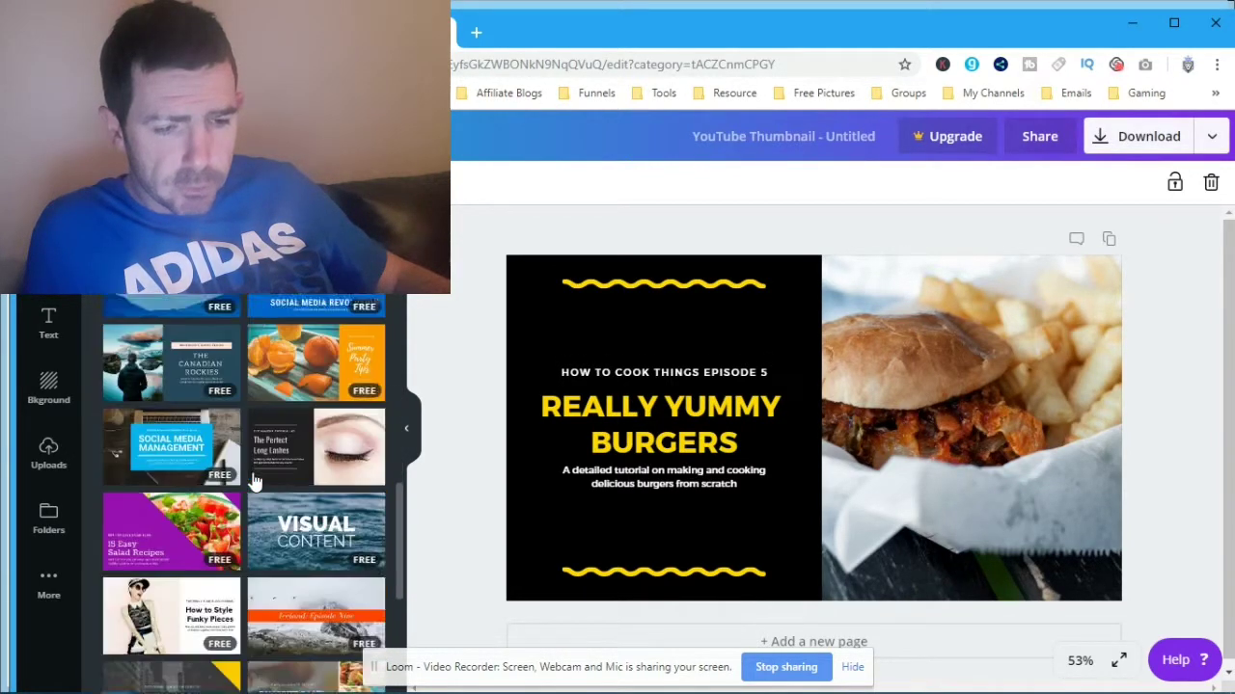
{"action": "scroll", "coordinate": [254, 482], "scroll_direction": "down", "scroll_amount": 3}
{"action": "scroll", "coordinate": [254, 482], "scroll_direction": "down", "scroll_amount": 5}
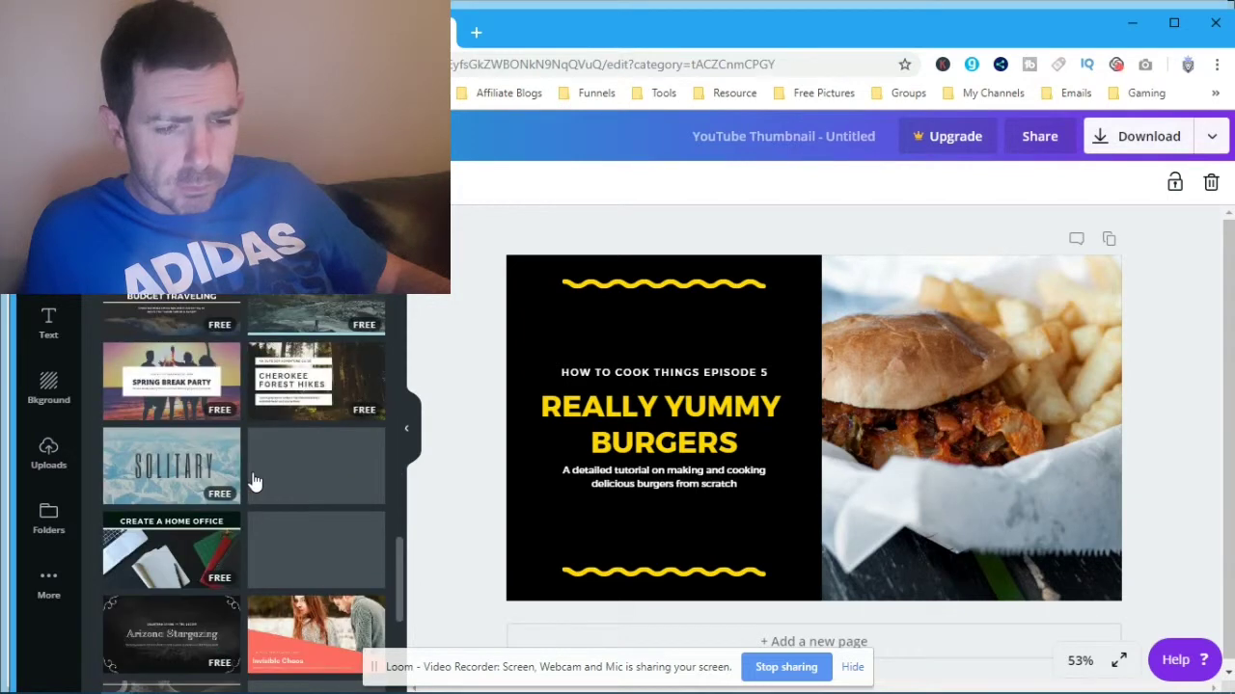
{"action": "scroll", "coordinate": [254, 482], "scroll_direction": "down", "scroll_amount": 5}
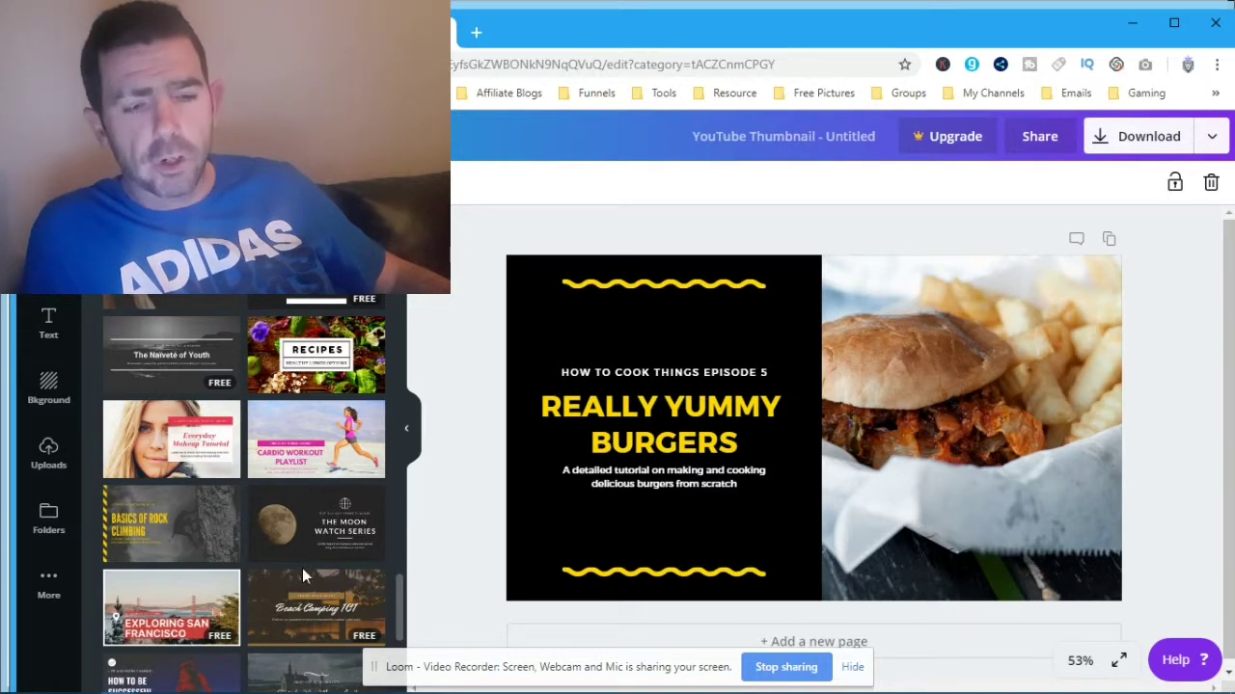
{"action": "left_click_drag", "start_coordinate": [400, 608], "coordinate": [400, 270]}
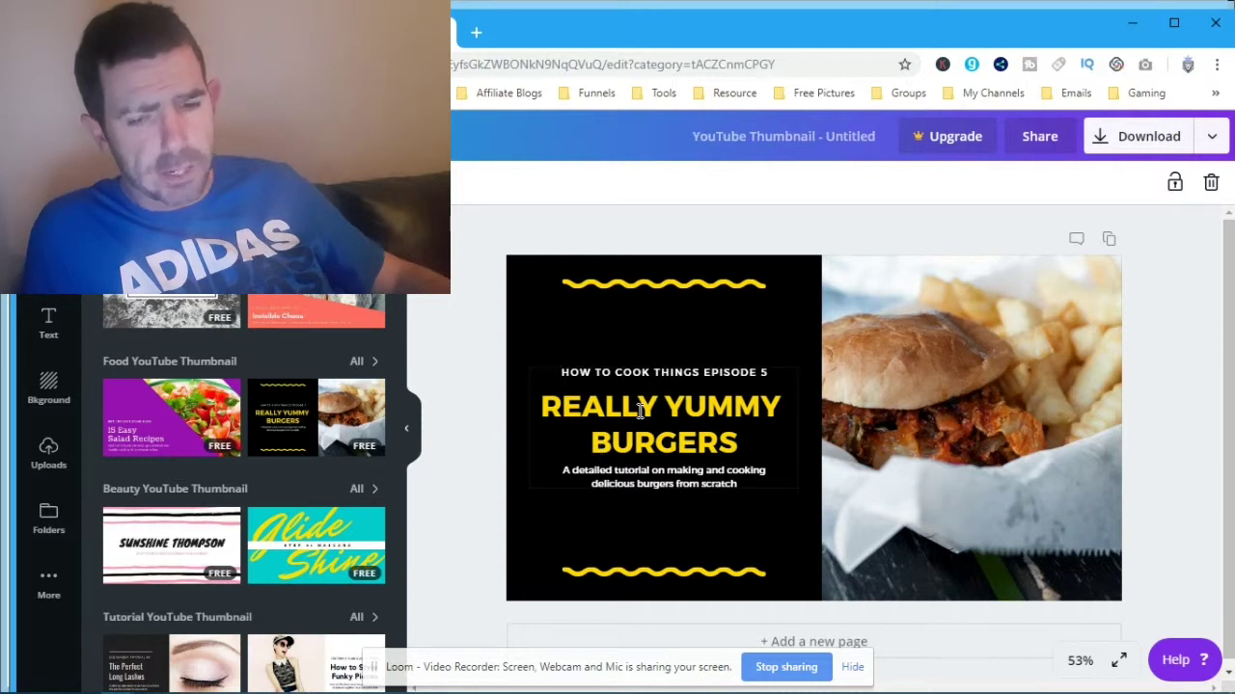
Delete the final S from the yellow heading so it reads REALLY YUMMY BURGER.
{"action": "left_click", "coordinate": [735, 437]}
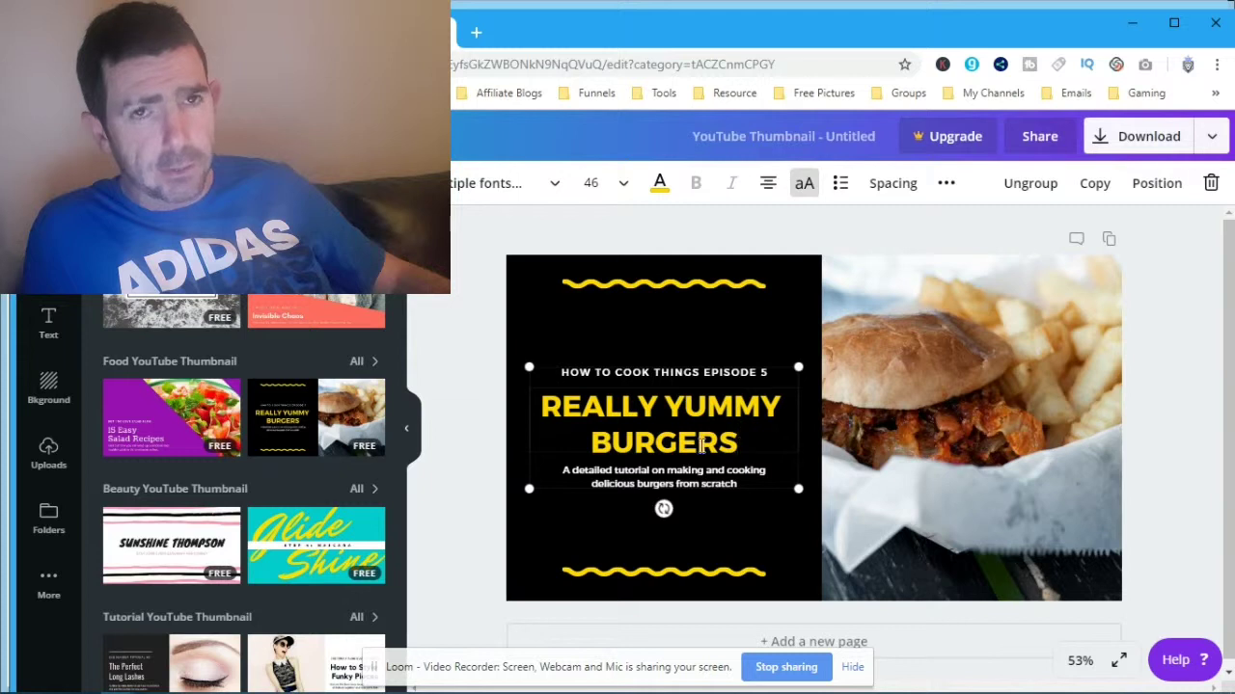
{"action": "mouse_move", "coordinate": [740, 446]}
{"action": "left_mouse_down"}
{"action": "mouse_move", "coordinate": [551, 450]}
{"action": "mouse_move", "coordinate": [541, 418]}
{"action": "mouse_move", "coordinate": [700, 457]}
{"action": "mouse_move", "coordinate": [733, 450]}
{"action": "left_mouse_up"}
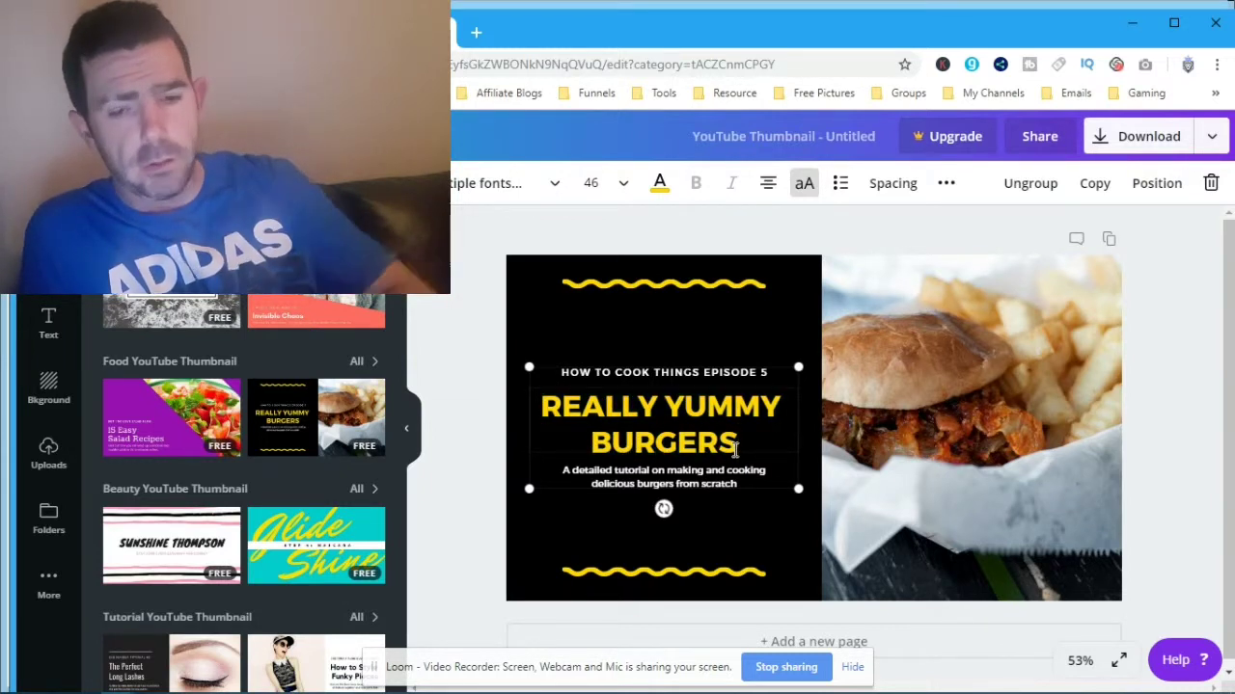
{"action": "key", "text": "BackSpace"}
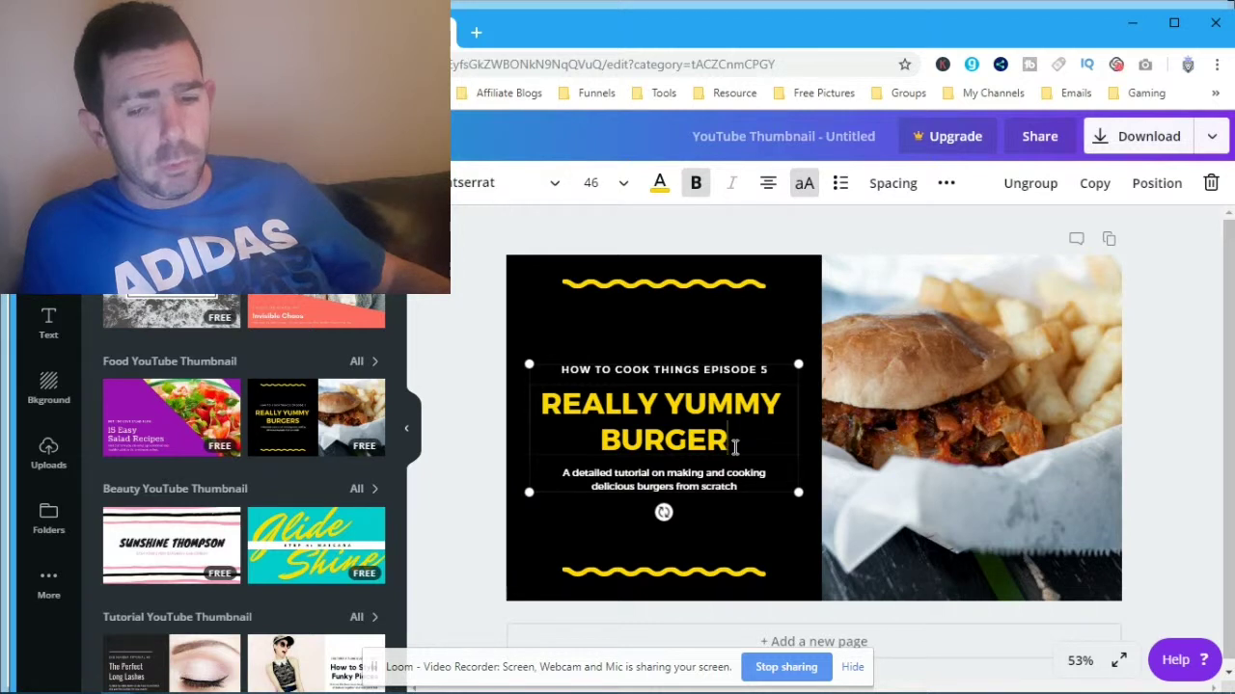
Recolour the whole REALLY YUMMY BURGER heading to red #ff0000 and deselect it.
{"action": "triple_click", "coordinate": [721, 441]}
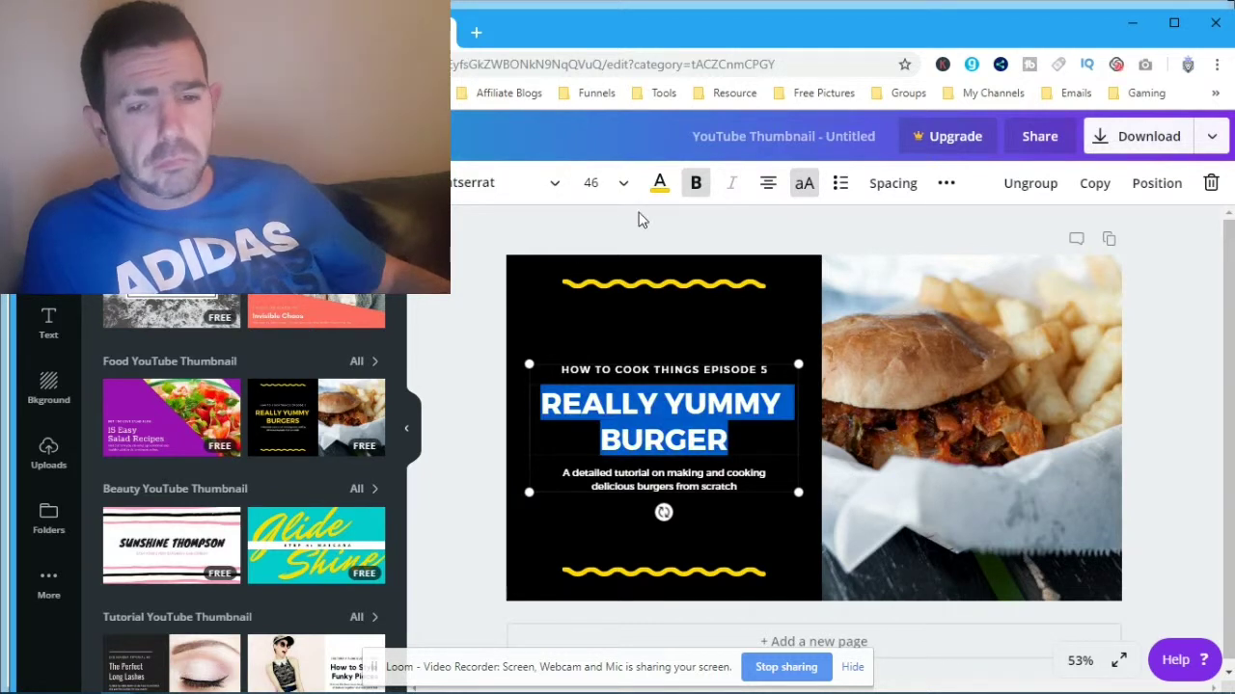
{"action": "left_click", "coordinate": [660, 185]}
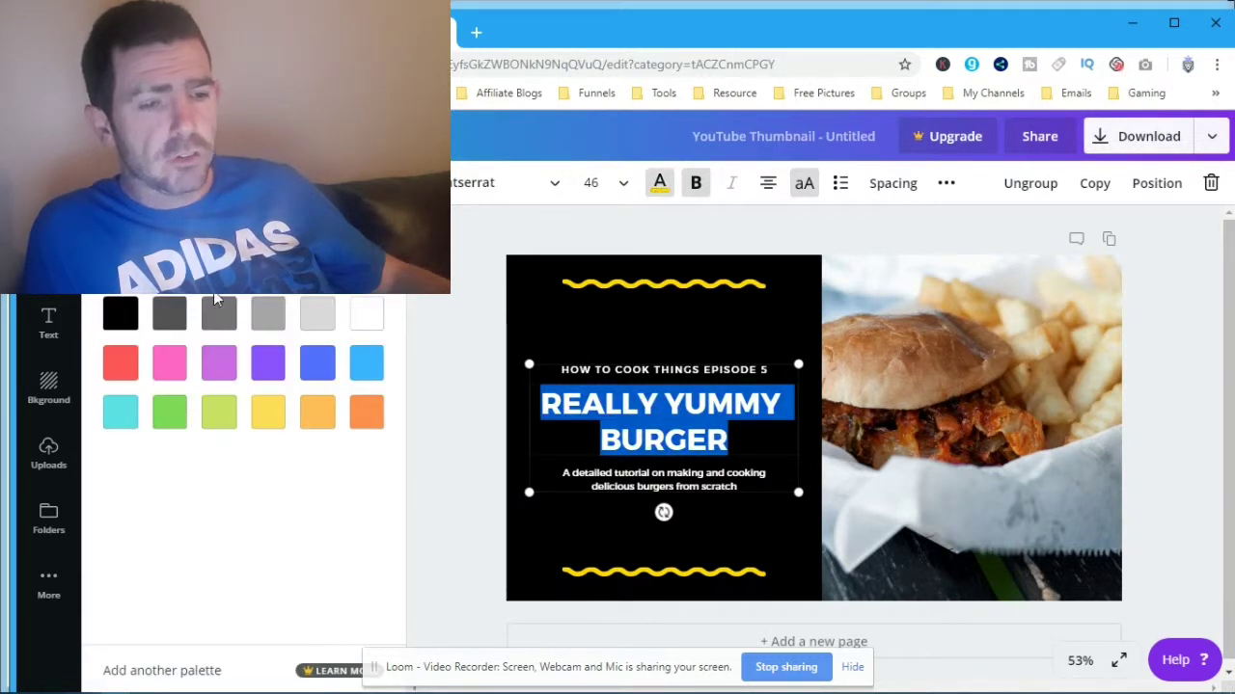
{"action": "left_click", "coordinate": [121, 237]}
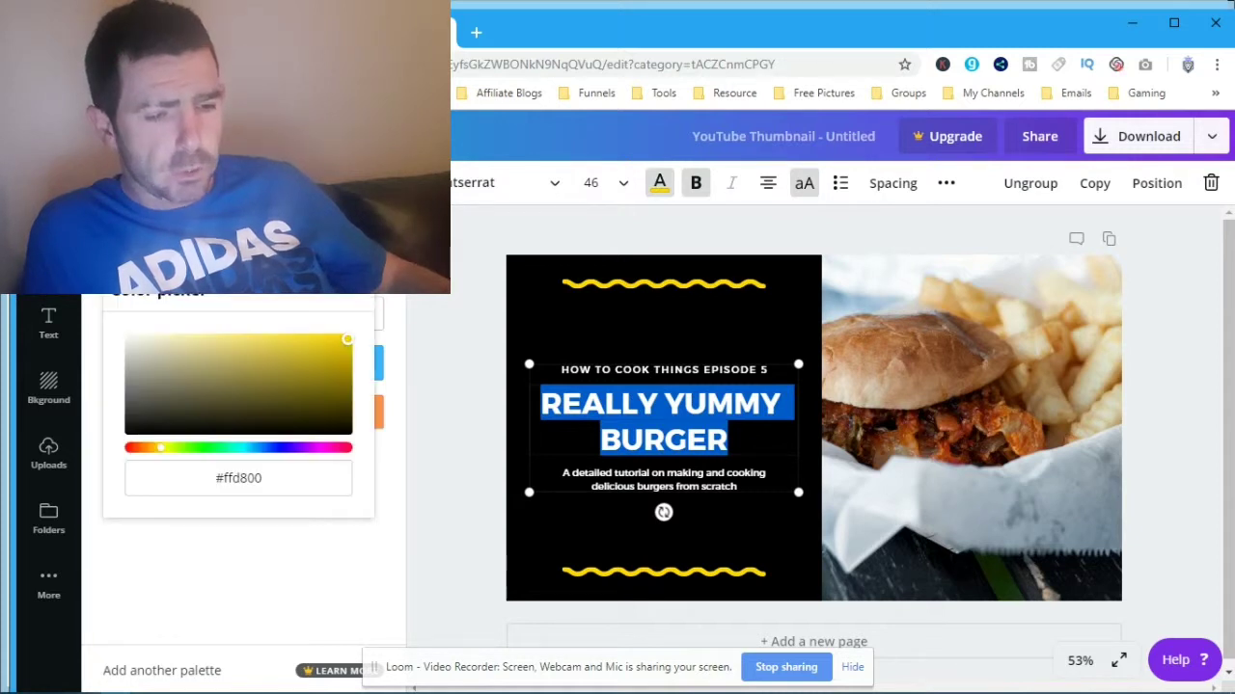
{"action": "left_click", "coordinate": [128, 450]}
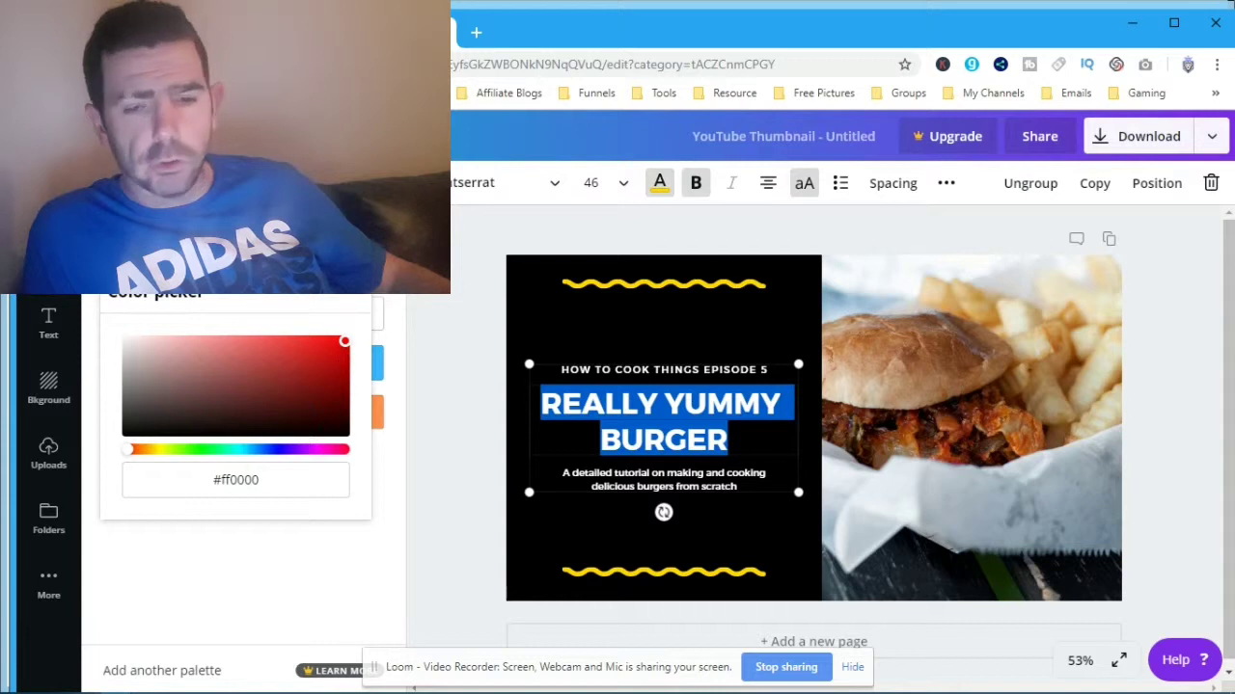
{"action": "left_click", "coordinate": [351, 287]}
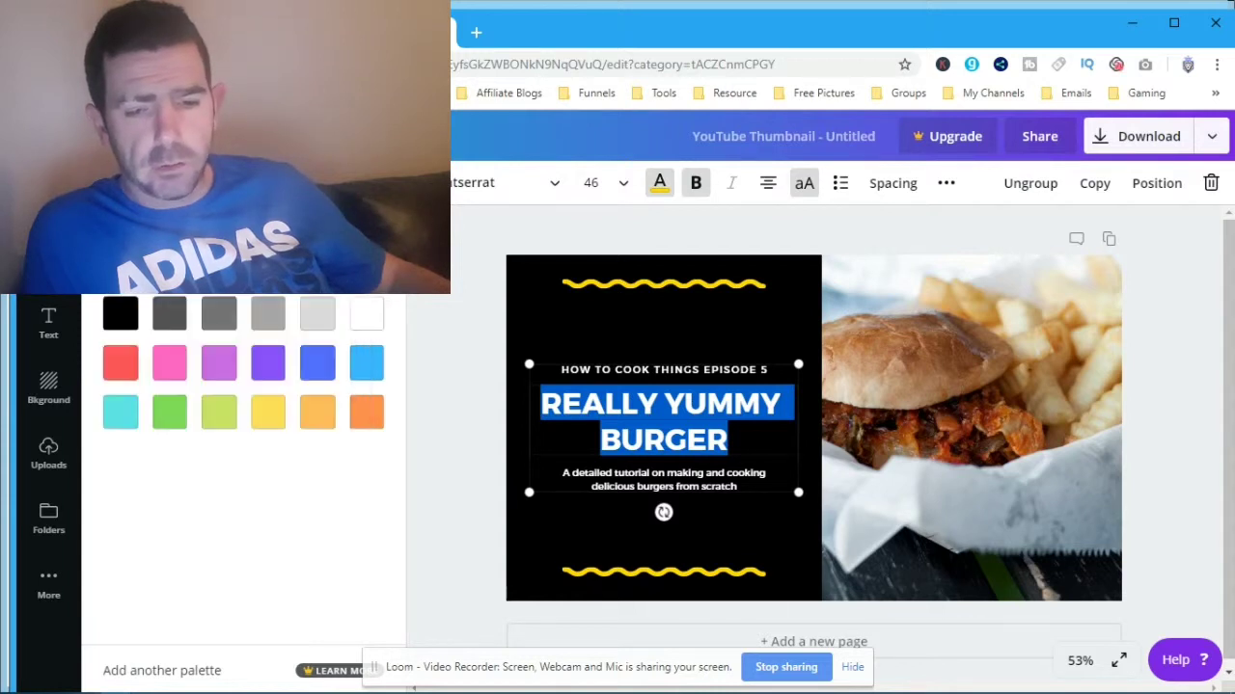
{"action": "left_click", "coordinate": [513, 441]}
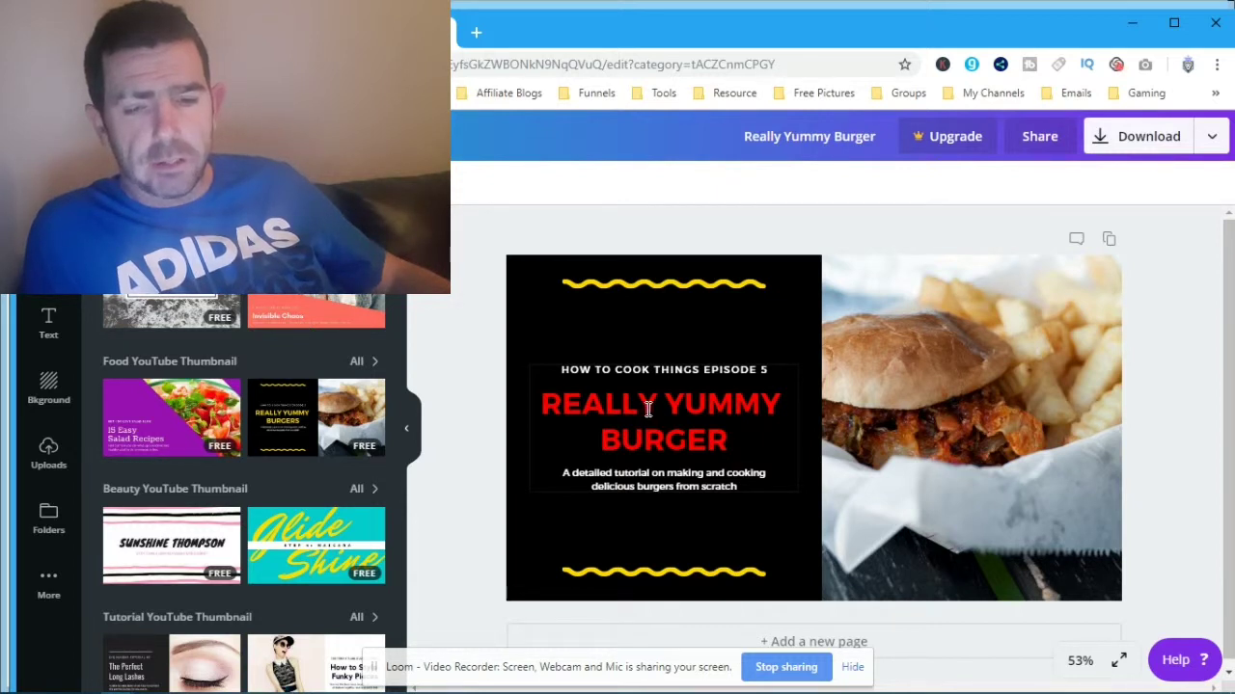
Set the font size of the HOW TO COOK THINGS EPISODE 5 line to 24.
{"action": "left_click", "coordinate": [649, 372]}
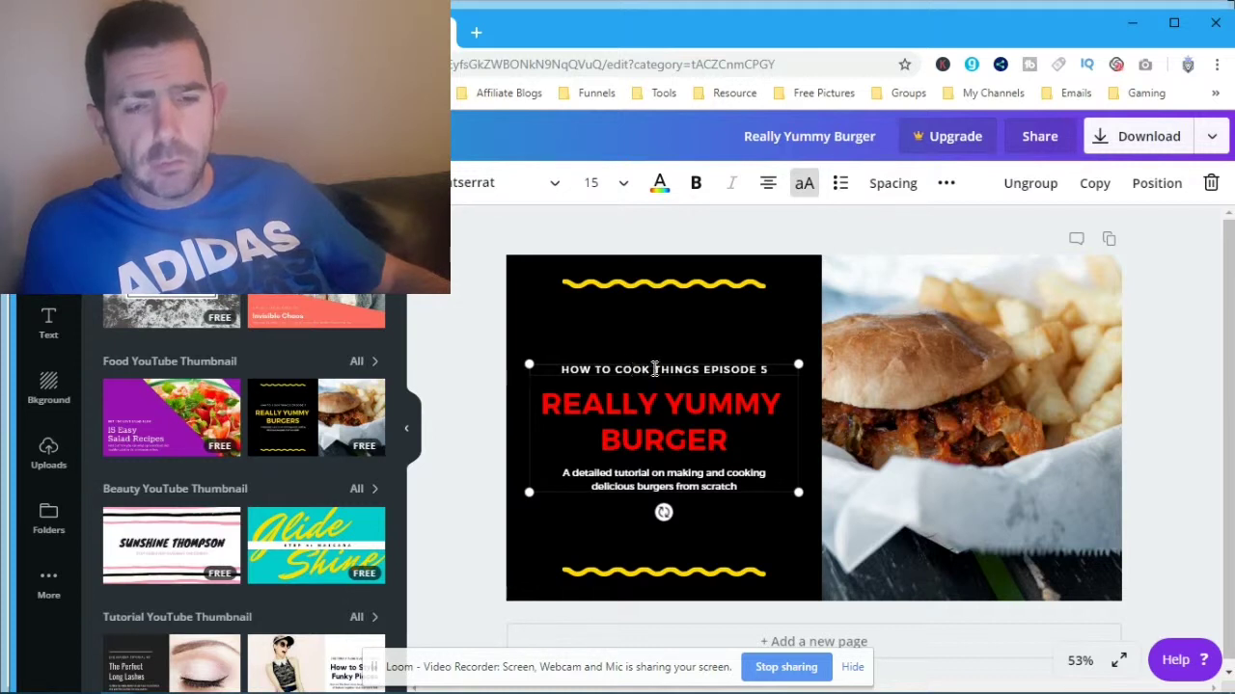
{"action": "triple_click", "coordinate": [655, 369]}
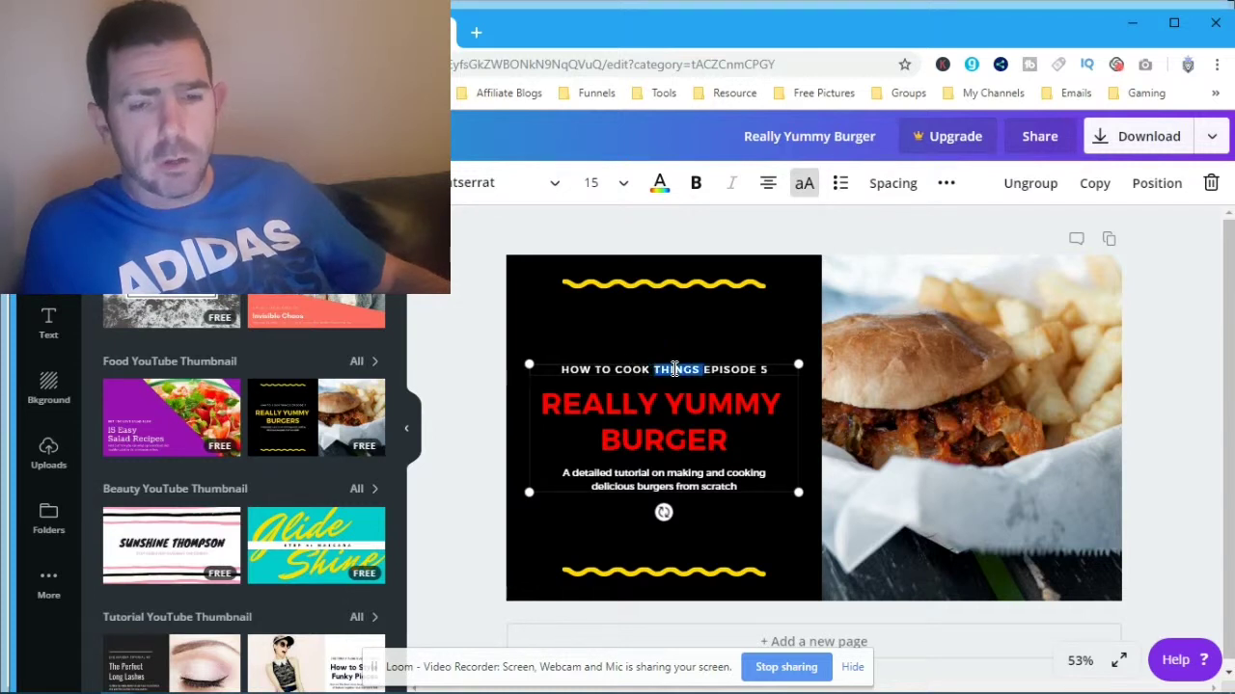
{"action": "left_click", "coordinate": [591, 182]}
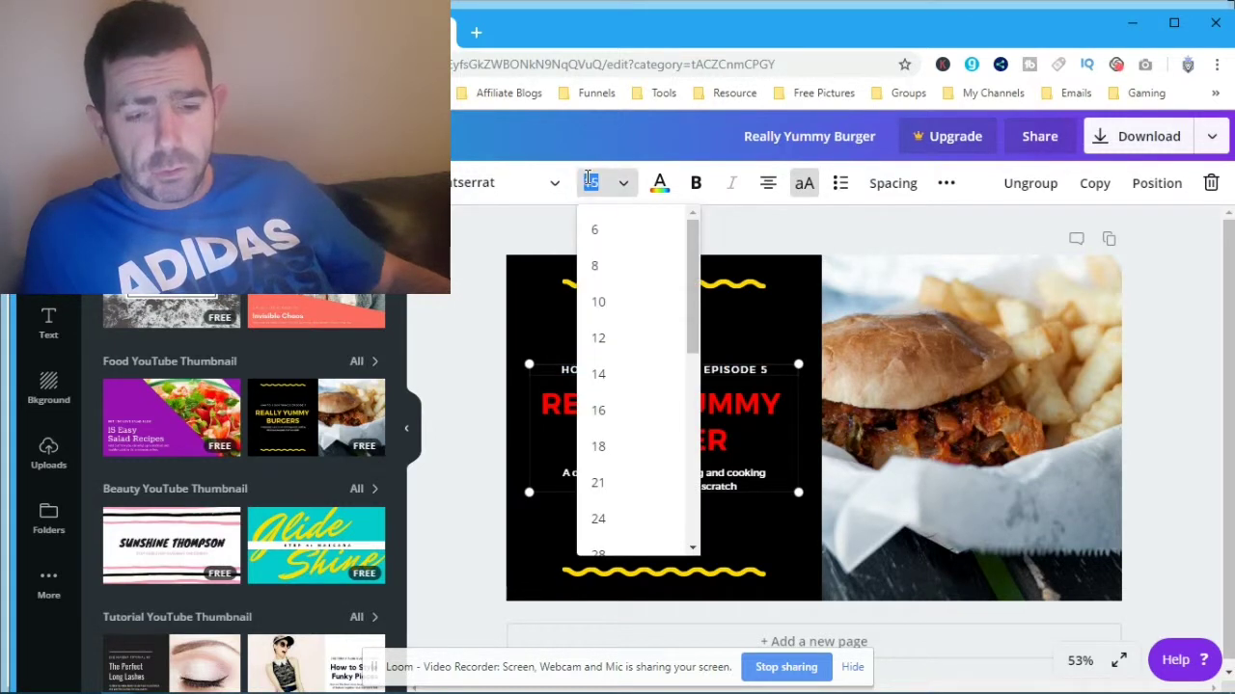
{"action": "left_click", "coordinate": [598, 518]}
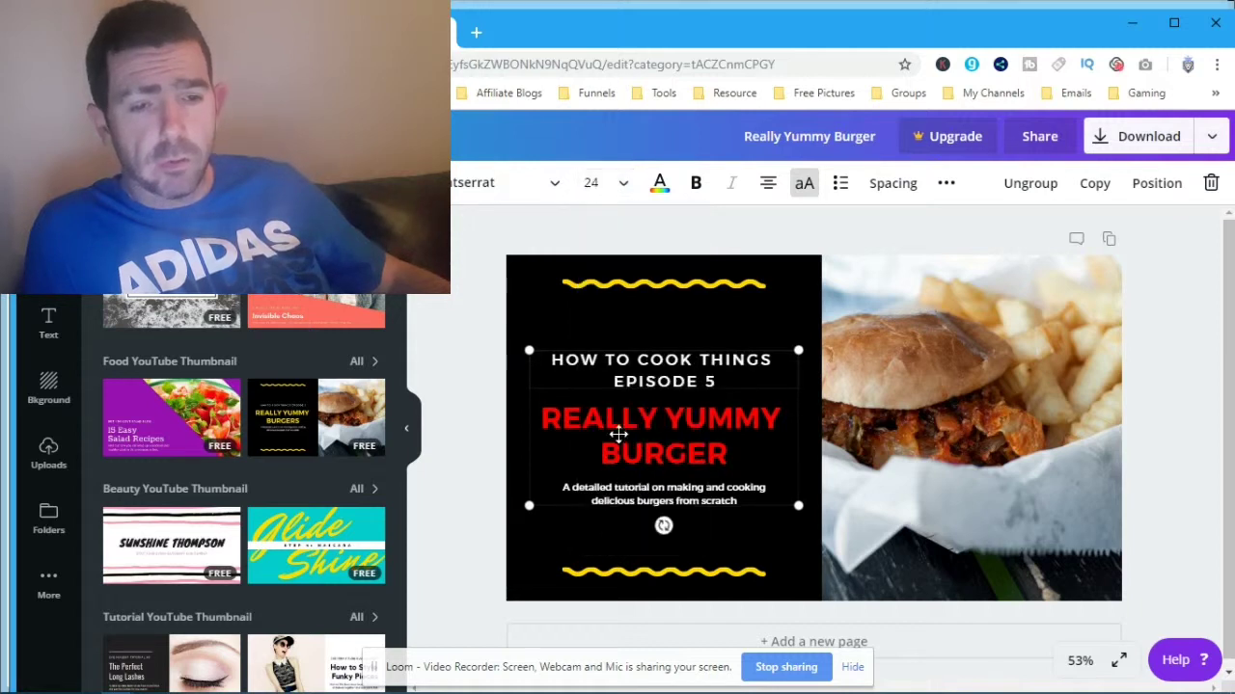
Change the font of the HOW TO COOK THINGS EPISODE 5 line to Chewy and deselect it.
{"action": "left_click", "coordinate": [481, 189]}
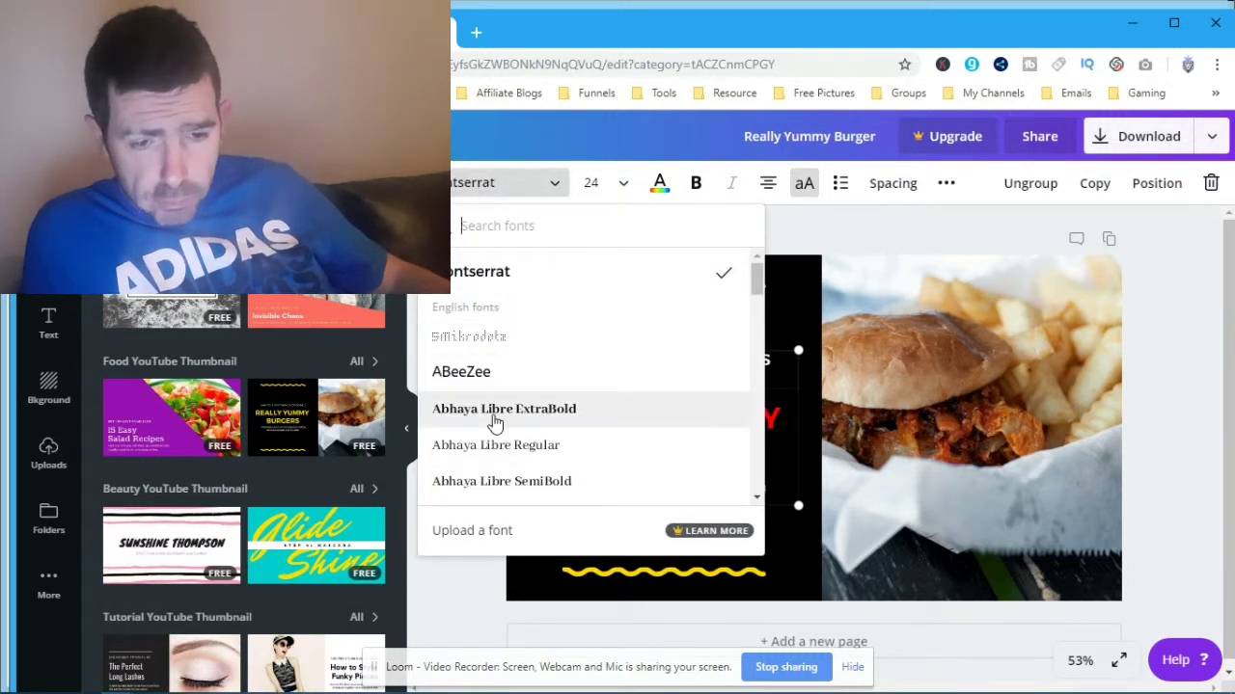
{"action": "scroll", "coordinate": [504, 372], "scroll_direction": "down", "scroll_amount": 10}
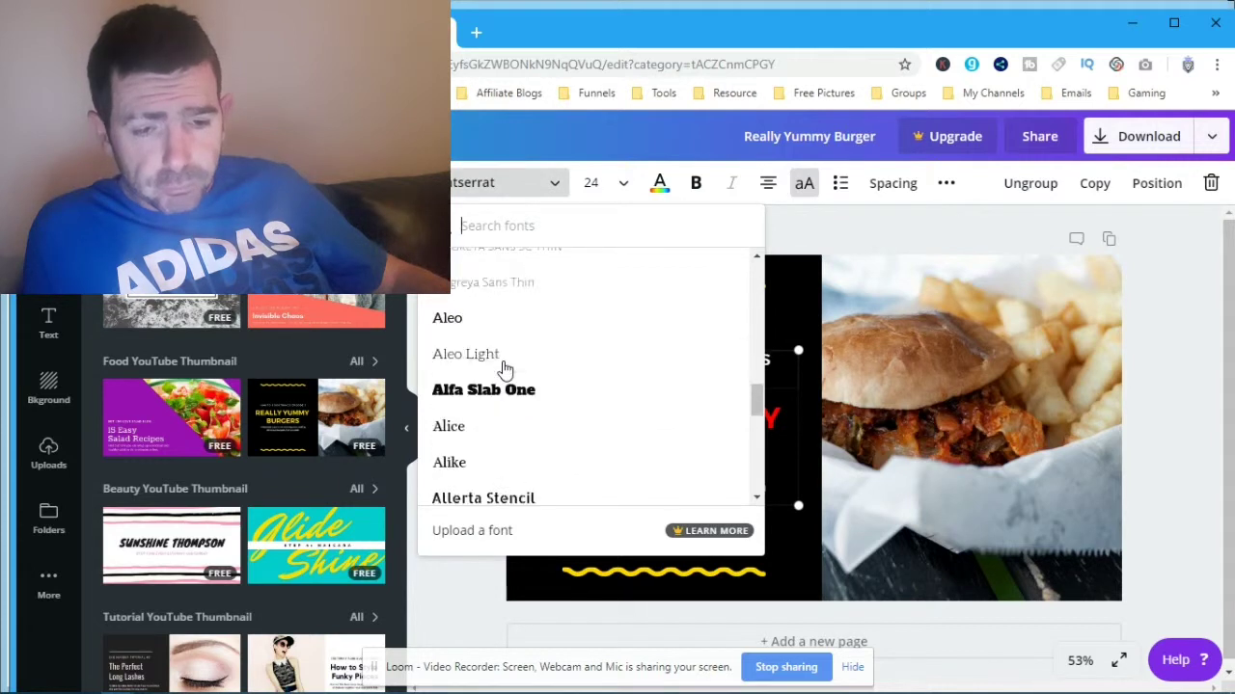
{"action": "scroll", "coordinate": [505, 371], "scroll_direction": "down", "scroll_amount": 10}
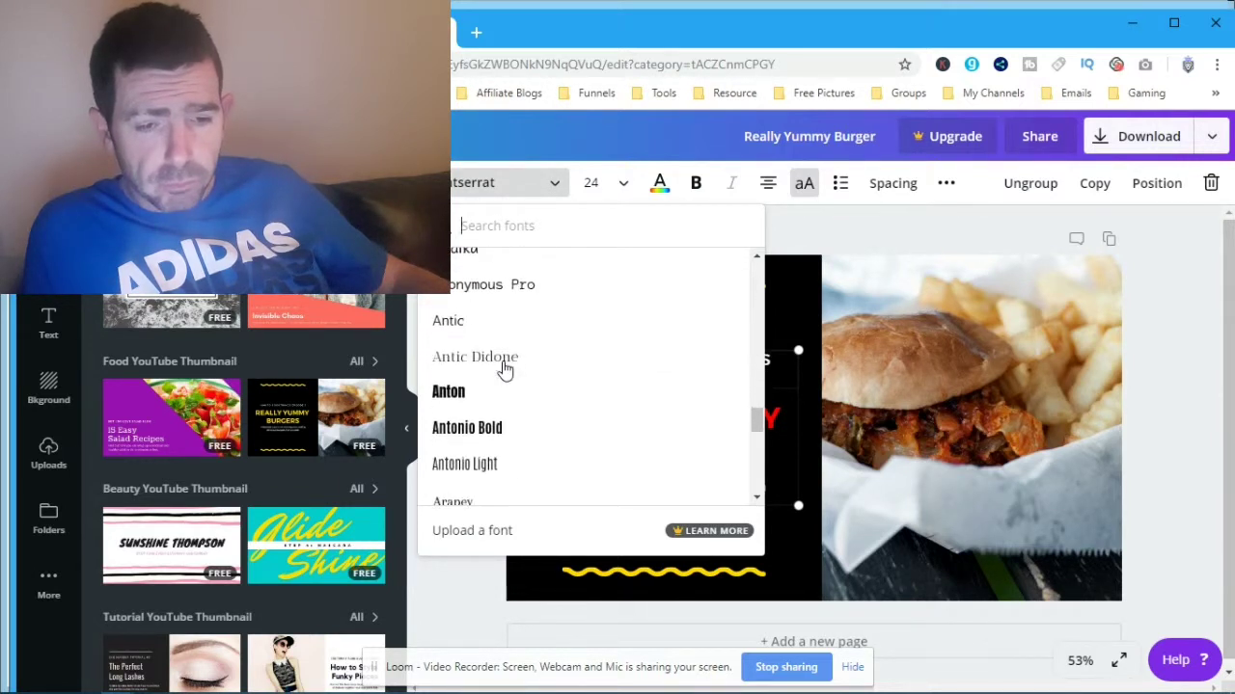
{"action": "scroll", "coordinate": [505, 371], "scroll_direction": "down", "scroll_amount": 10}
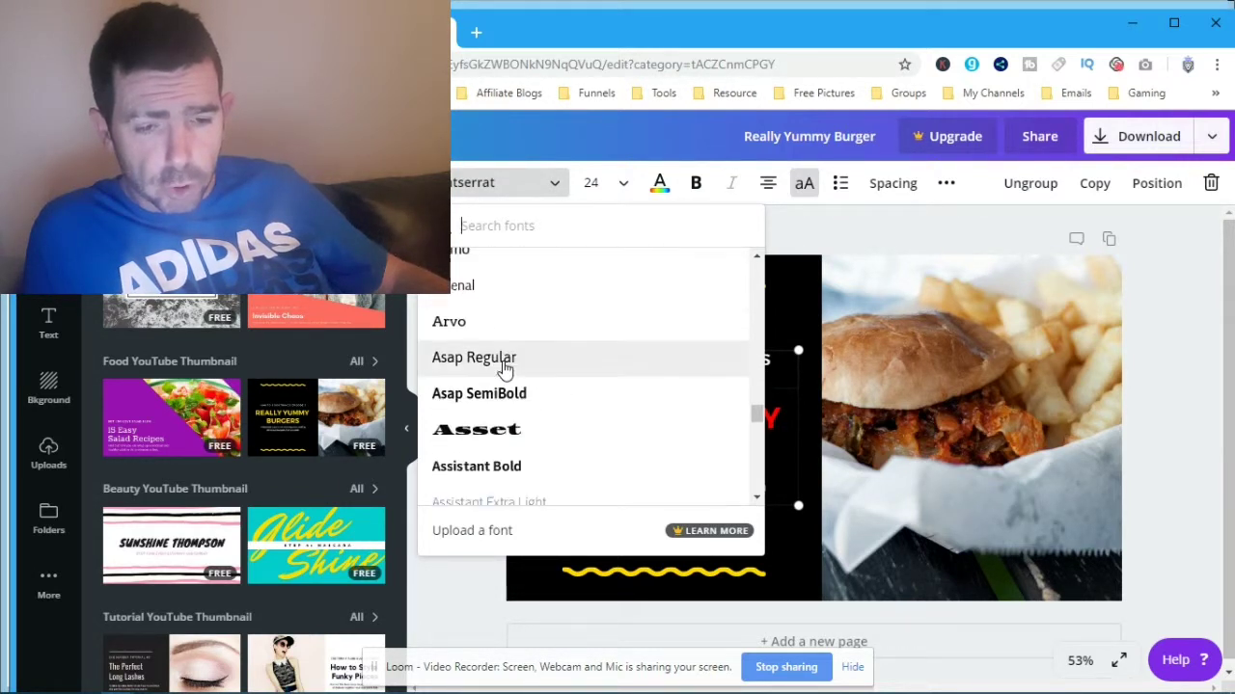
{"action": "scroll", "coordinate": [505, 371], "scroll_direction": "down", "scroll_amount": 10}
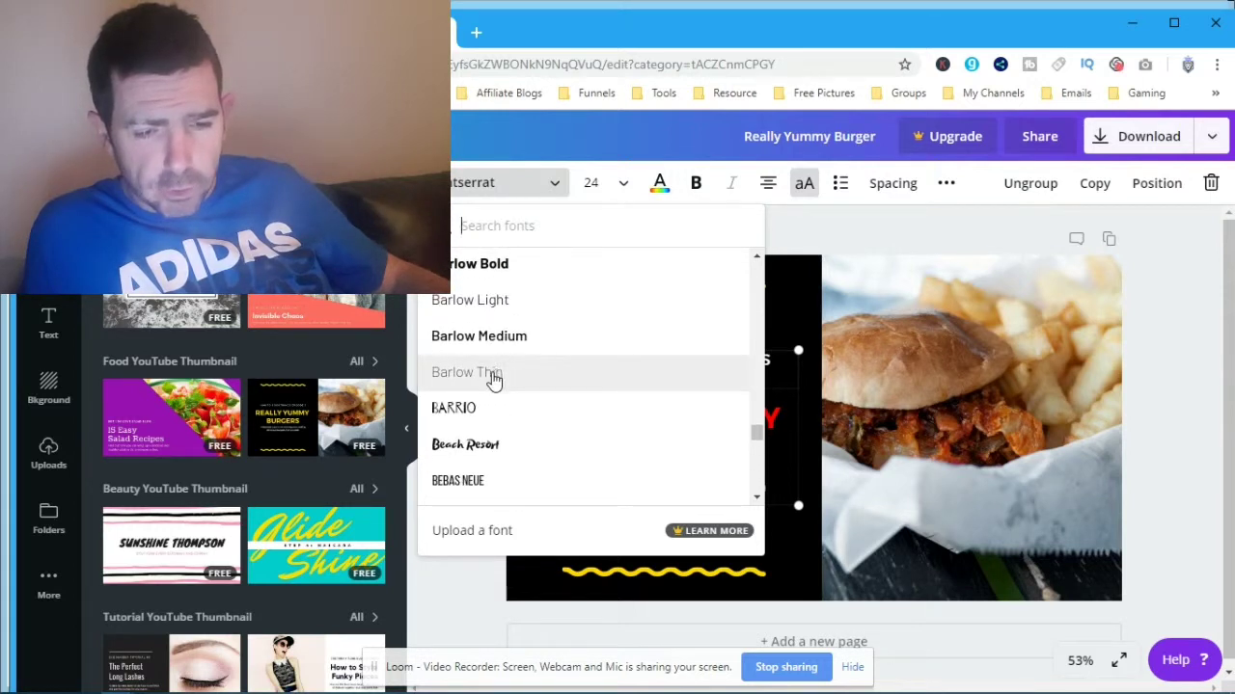
{"action": "scroll", "coordinate": [494, 381], "scroll_direction": "down", "scroll_amount": 10}
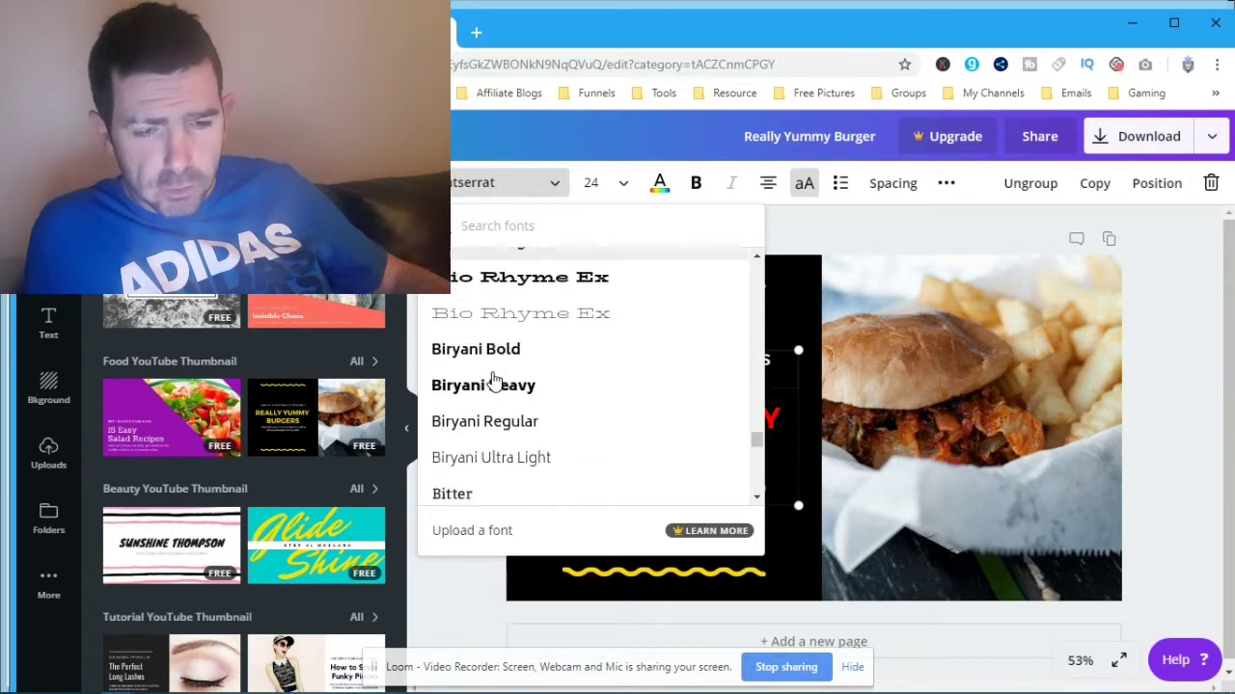
{"action": "scroll", "coordinate": [493, 381], "scroll_direction": "down", "scroll_amount": 5}
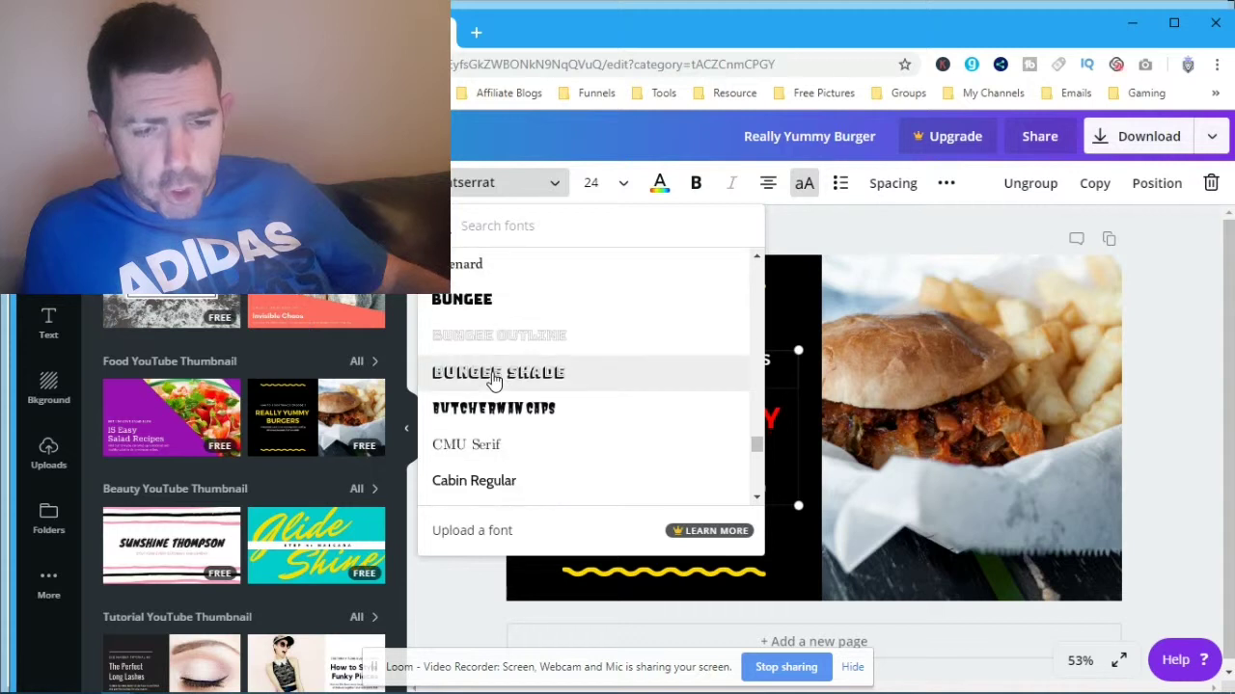
{"action": "scroll", "coordinate": [493, 381], "scroll_direction": "down", "scroll_amount": 8}
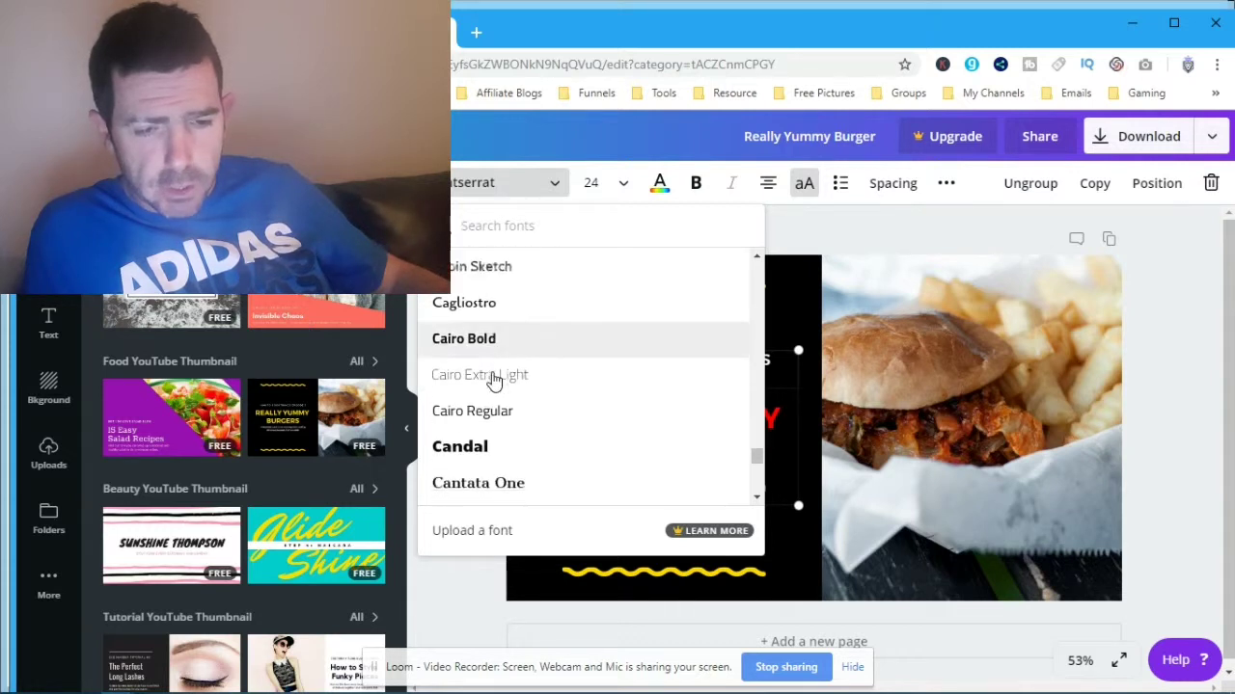
{"action": "scroll", "coordinate": [494, 381], "scroll_direction": "down", "scroll_amount": 8}
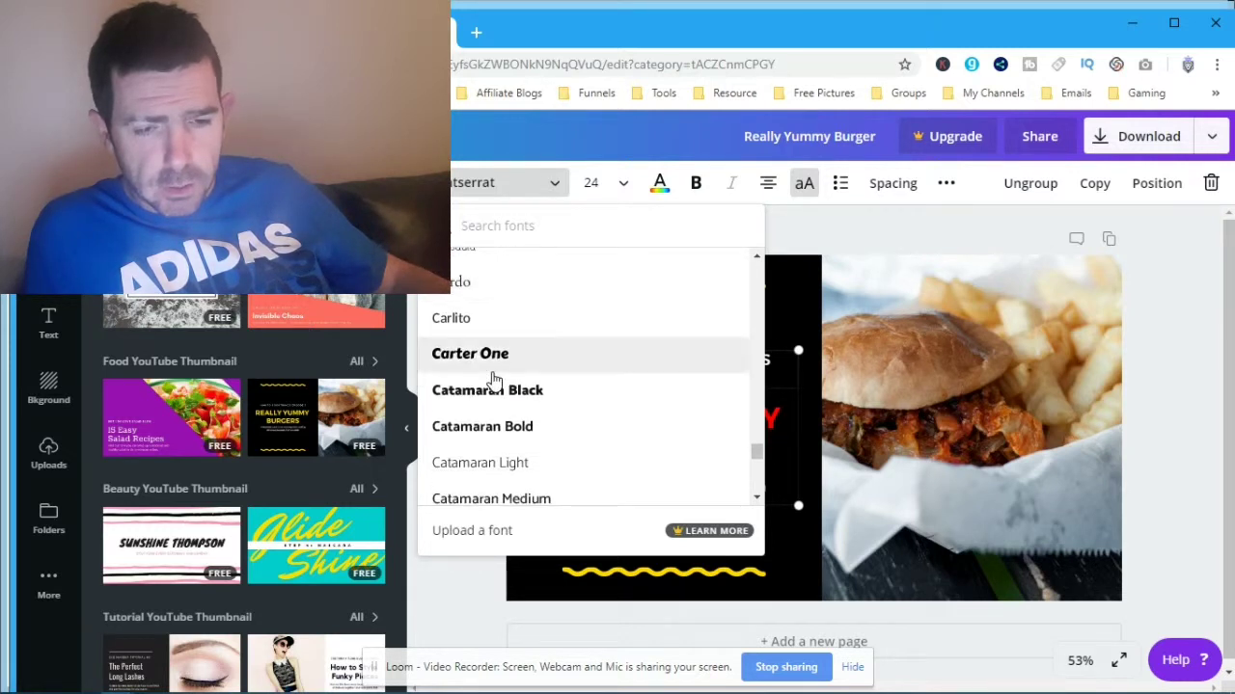
{"action": "scroll", "coordinate": [493, 381], "scroll_direction": "down", "scroll_amount": 6}
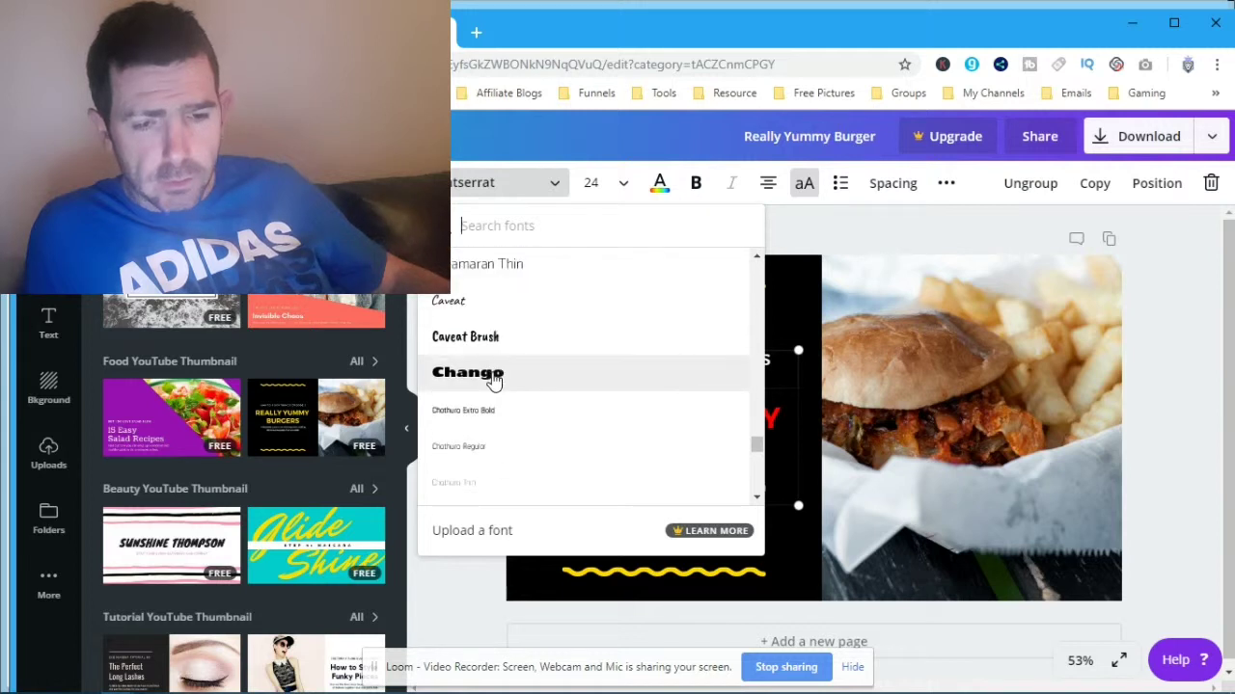
{"action": "scroll", "coordinate": [491, 381], "scroll_direction": "down", "scroll_amount": 2}
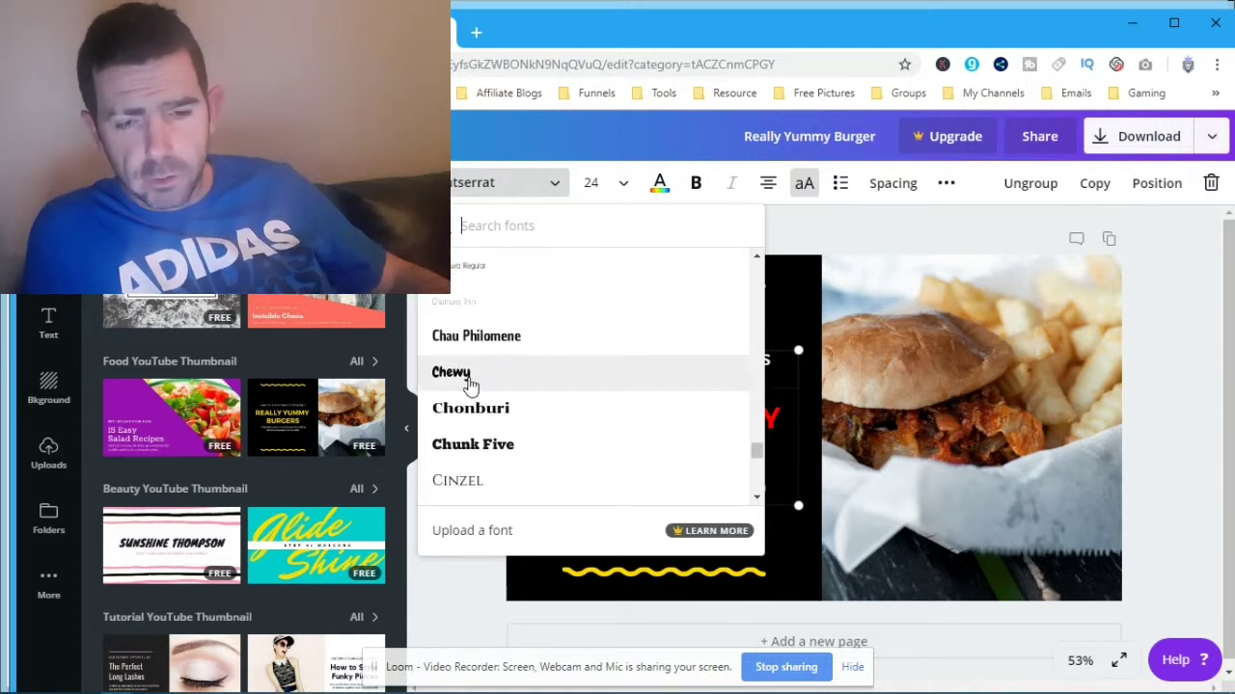
{"action": "left_click", "coordinate": [469, 382]}
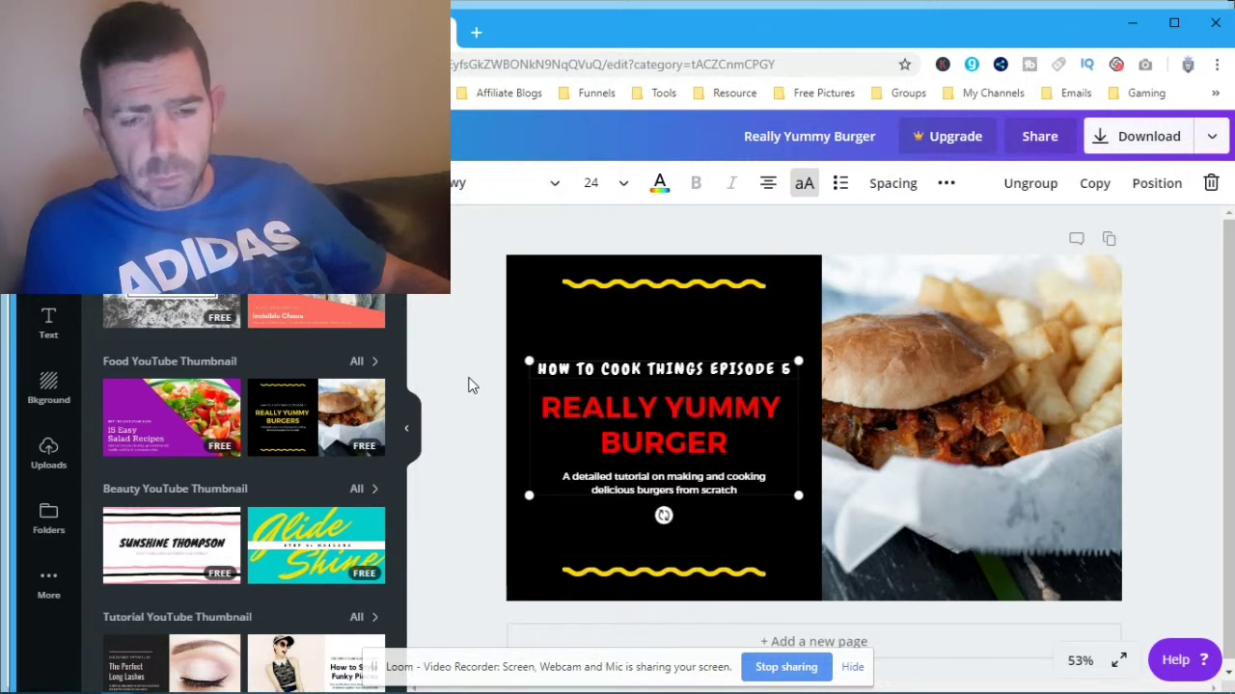
{"action": "triple_click", "coordinate": [598, 369]}
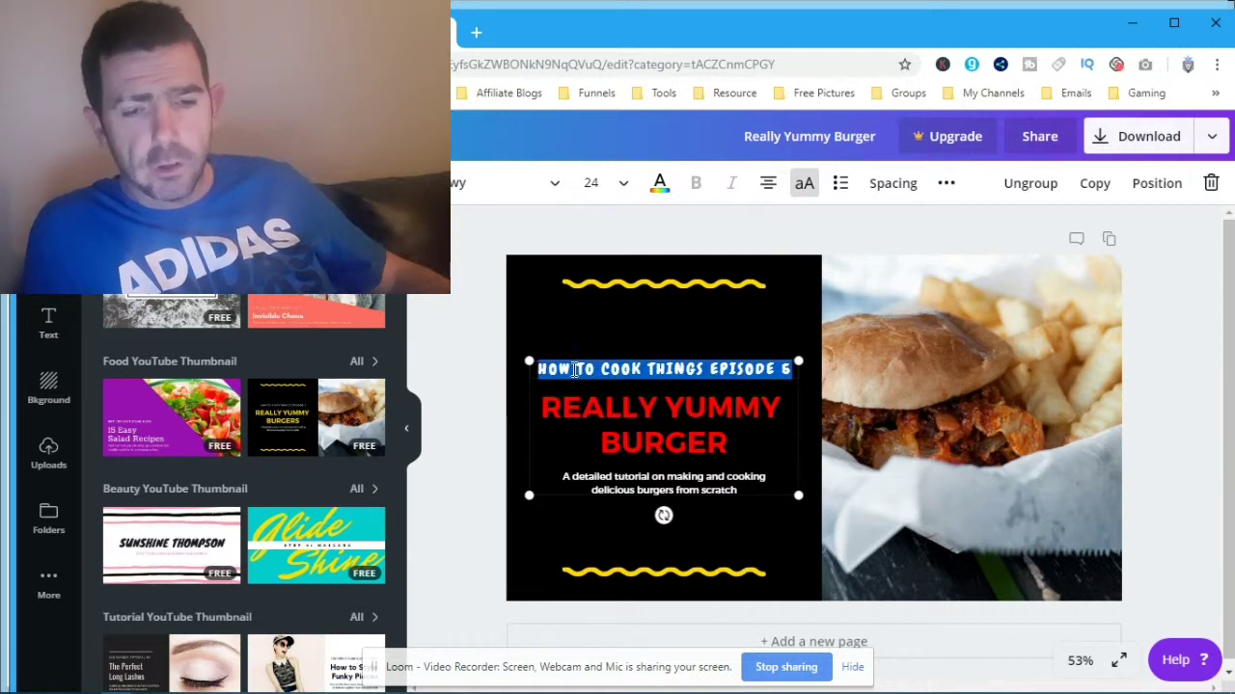
{"action": "left_click", "coordinate": [480, 370]}
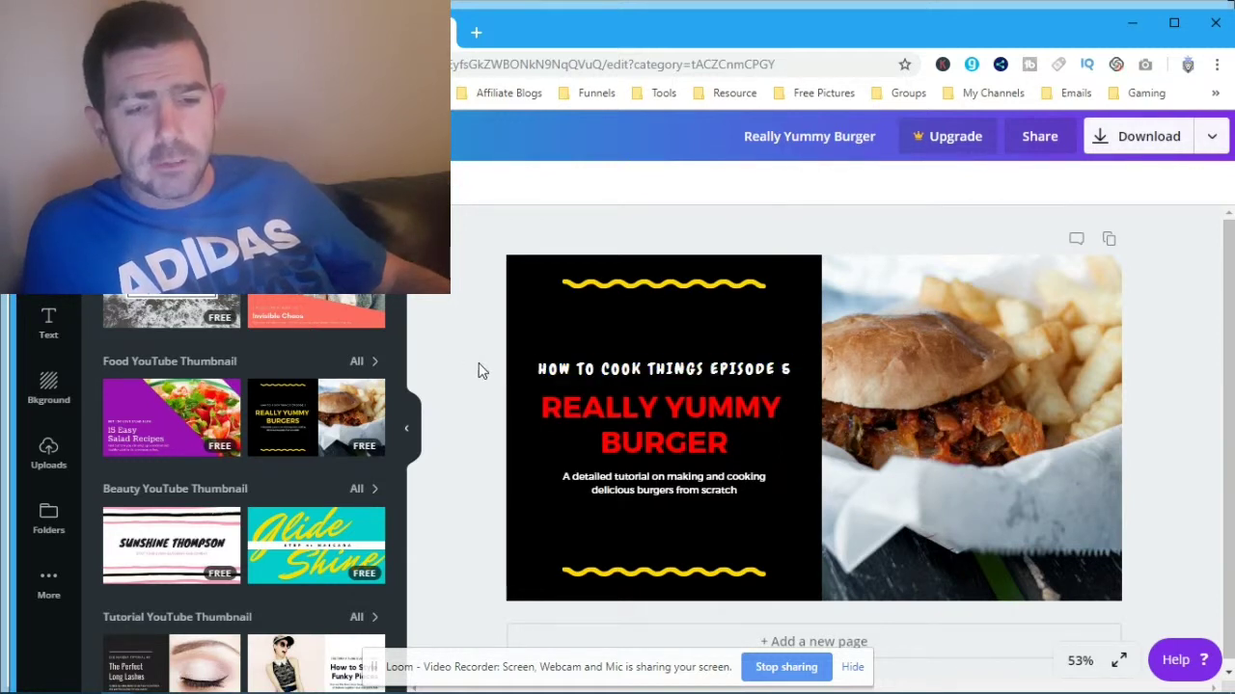
Enlarge the text group until the episode line's font size is about 25.9, and try out its rotation handle, leaving it at 0°.
{"action": "left_click", "coordinate": [540, 373]}
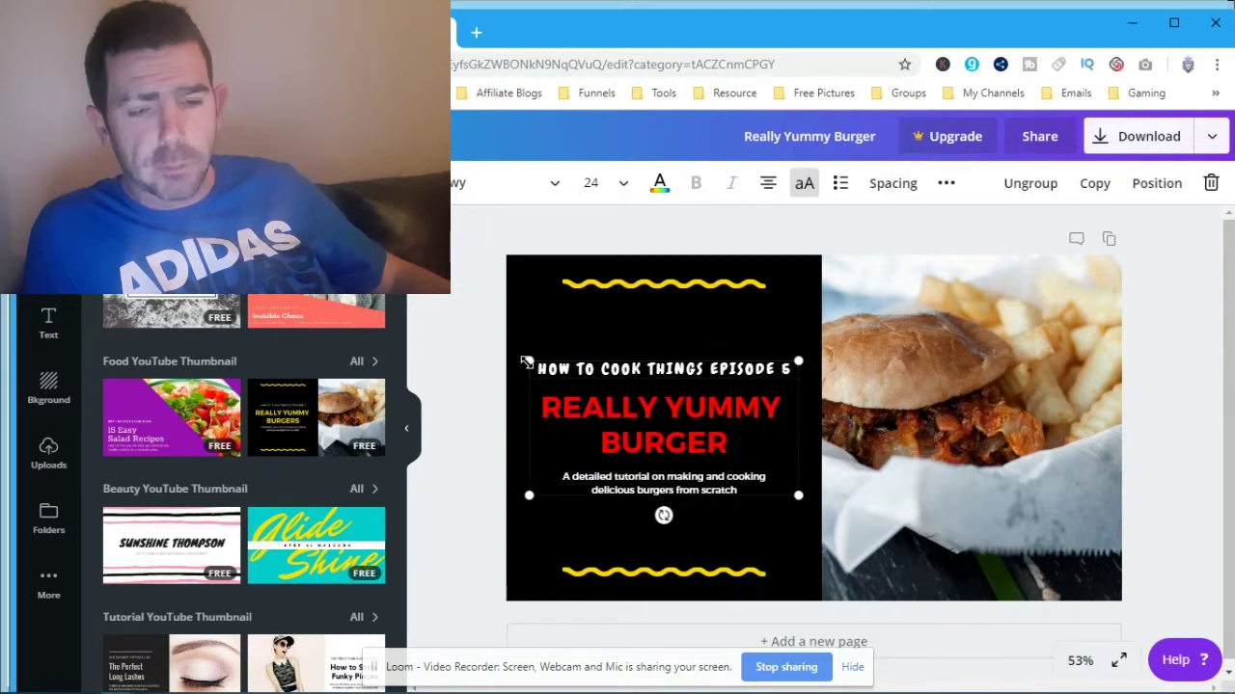
{"action": "left_click_drag", "start_coordinate": [526, 362], "coordinate": [516, 355]}
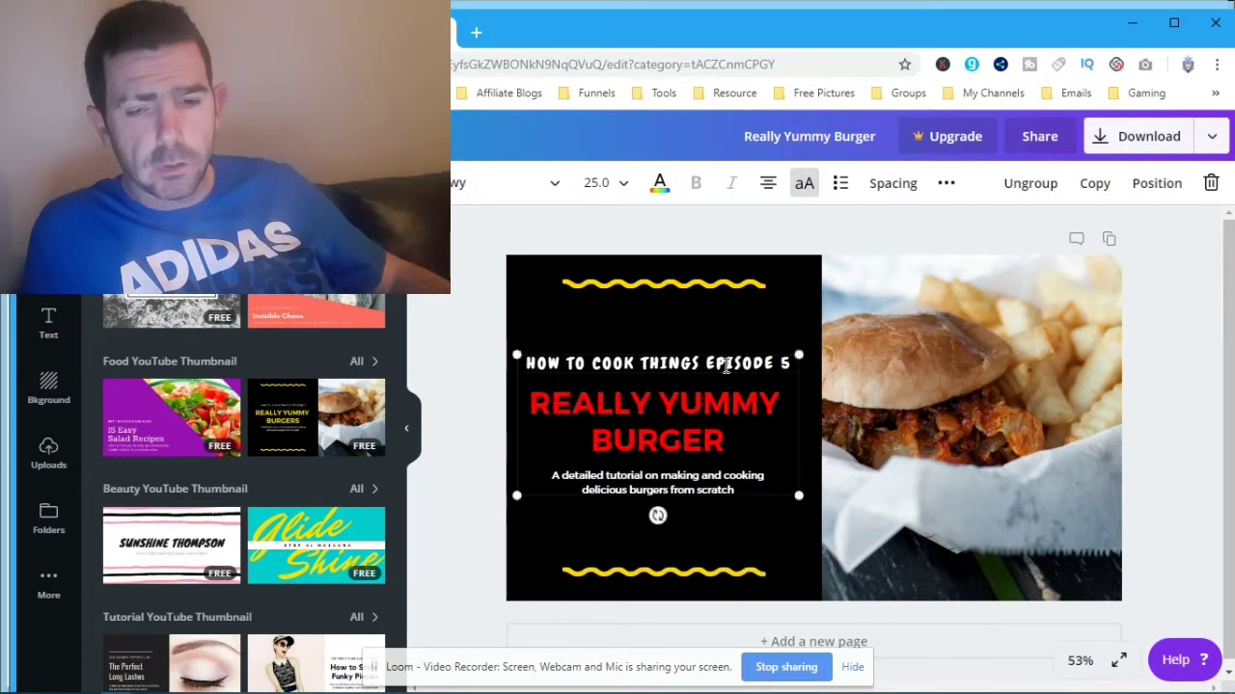
{"action": "left_click_drag", "start_coordinate": [793, 356], "coordinate": [807, 352]}
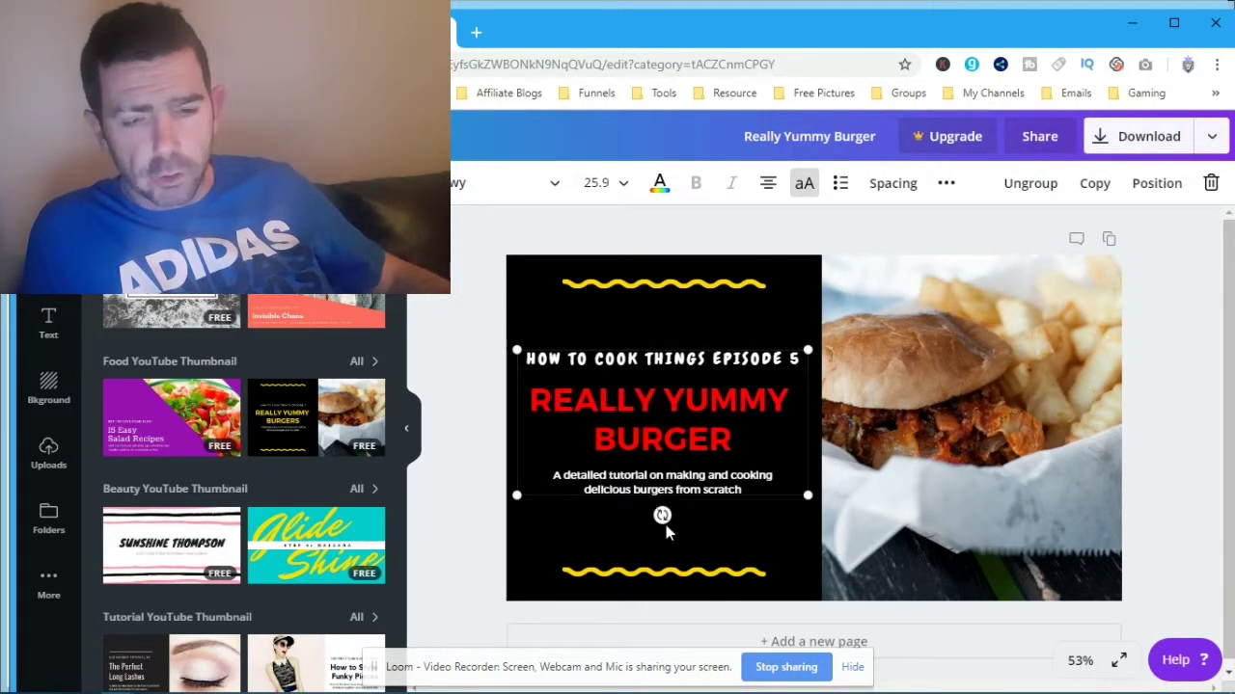
{"action": "mouse_move", "coordinate": [661, 515]}
{"action": "left_mouse_down"}
{"action": "mouse_move", "coordinate": [621, 524]}
{"action": "mouse_move", "coordinate": [681, 521]}
{"action": "mouse_move", "coordinate": [660, 524]}
{"action": "left_mouse_up"}
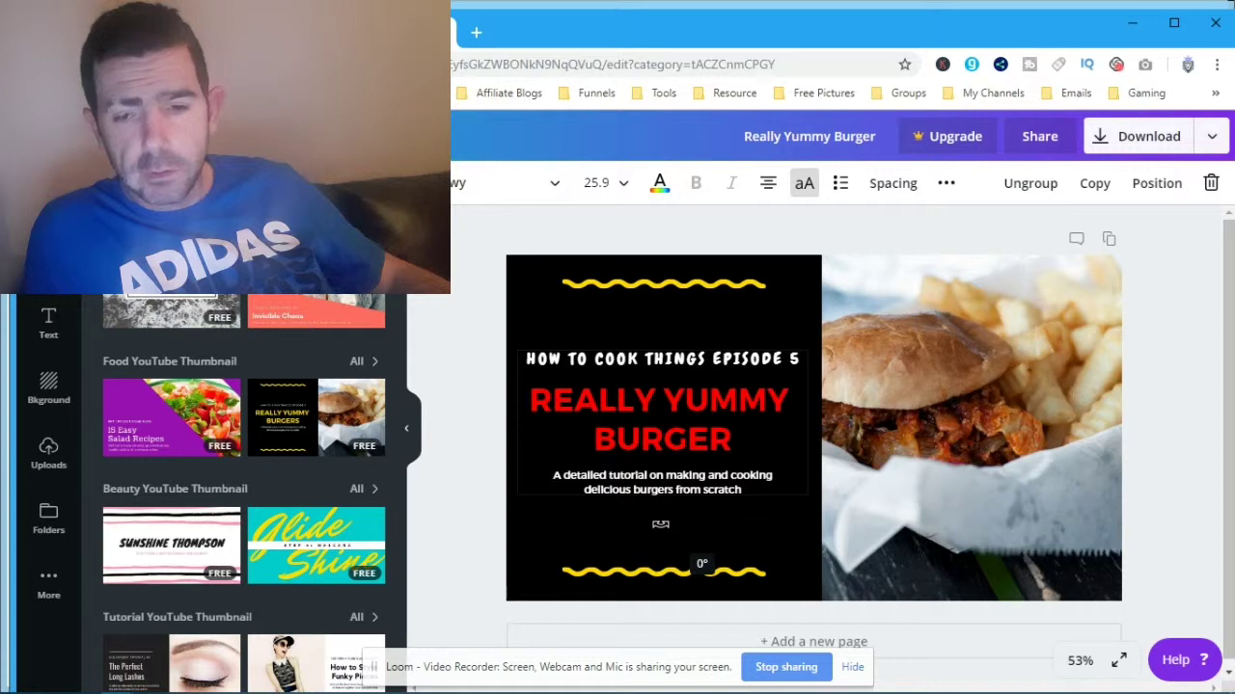
{"action": "left_click_drag", "start_coordinate": [661, 525], "coordinate": [662, 524]}
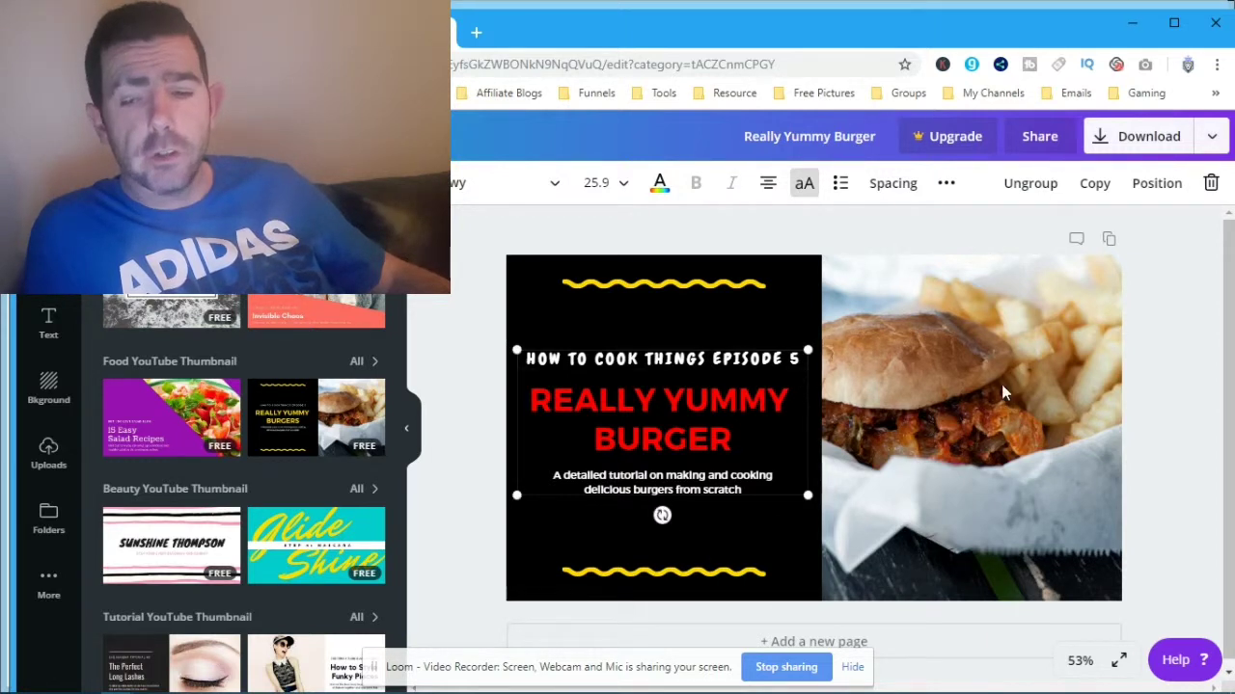
Shift the burger photo slightly left and down so it overlaps the edge of the black panel.
{"action": "left_click", "coordinate": [986, 410]}
{"action": "mouse_move", "coordinate": [970, 413]}
{"action": "left_mouse_down"}
{"action": "mouse_move", "coordinate": [1028, 391]}
{"action": "mouse_move", "coordinate": [1115, 415]}
{"action": "mouse_move", "coordinate": [975, 441]}
{"action": "mouse_move", "coordinate": [590, 440]}
{"action": "mouse_move", "coordinate": [951, 439]}
{"action": "mouse_move", "coordinate": [980, 421]}
{"action": "mouse_move", "coordinate": [967, 421]}
{"action": "left_mouse_up"}
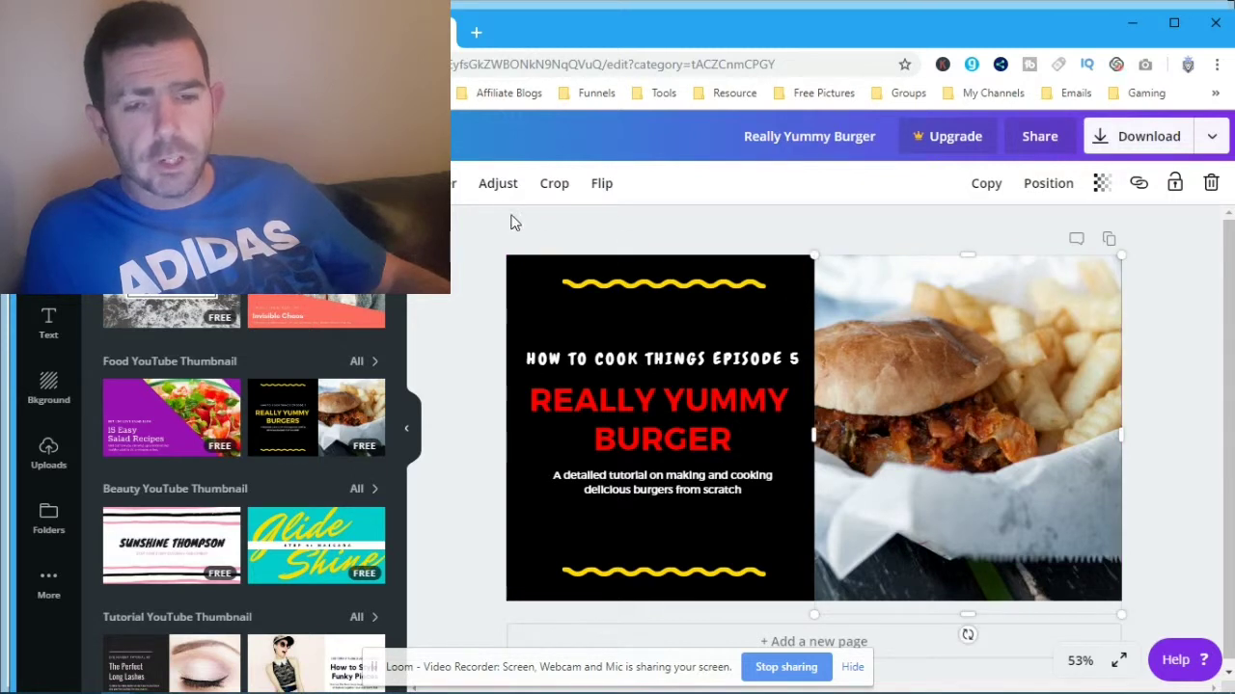
Flip the burger photo horizontally, flip it back to its original orientation, and deselect it.
{"action": "left_click", "coordinate": [600, 186]}
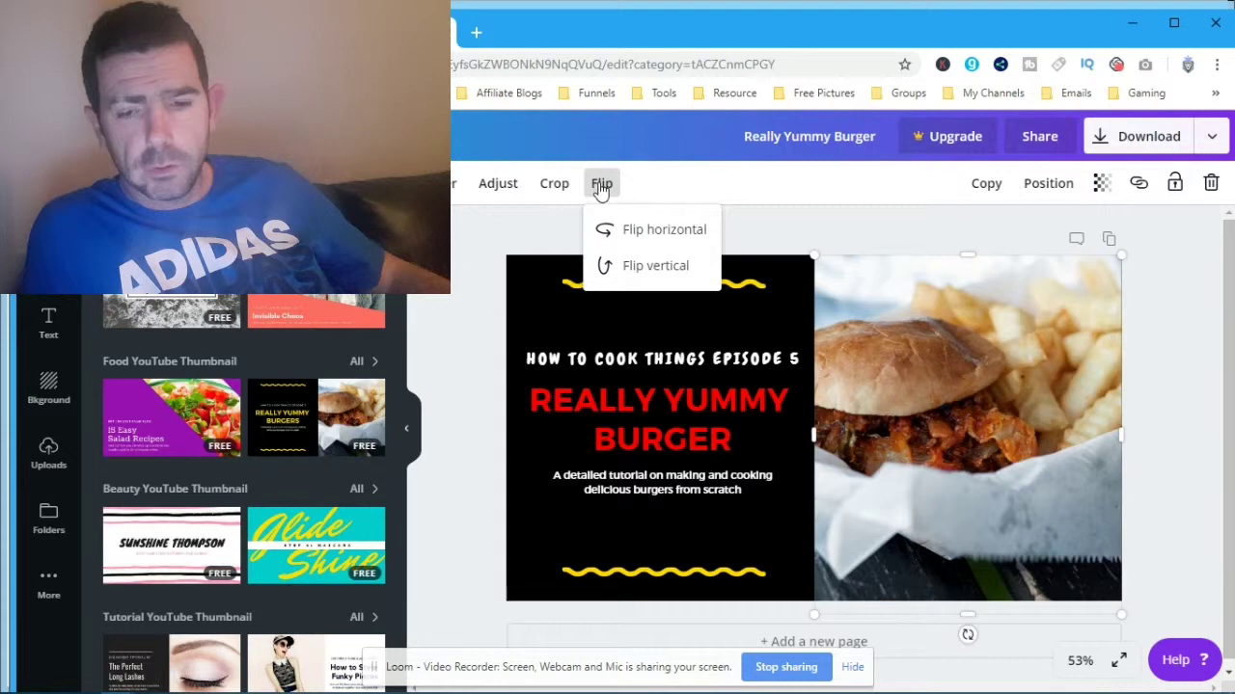
{"action": "left_click", "coordinate": [646, 231]}
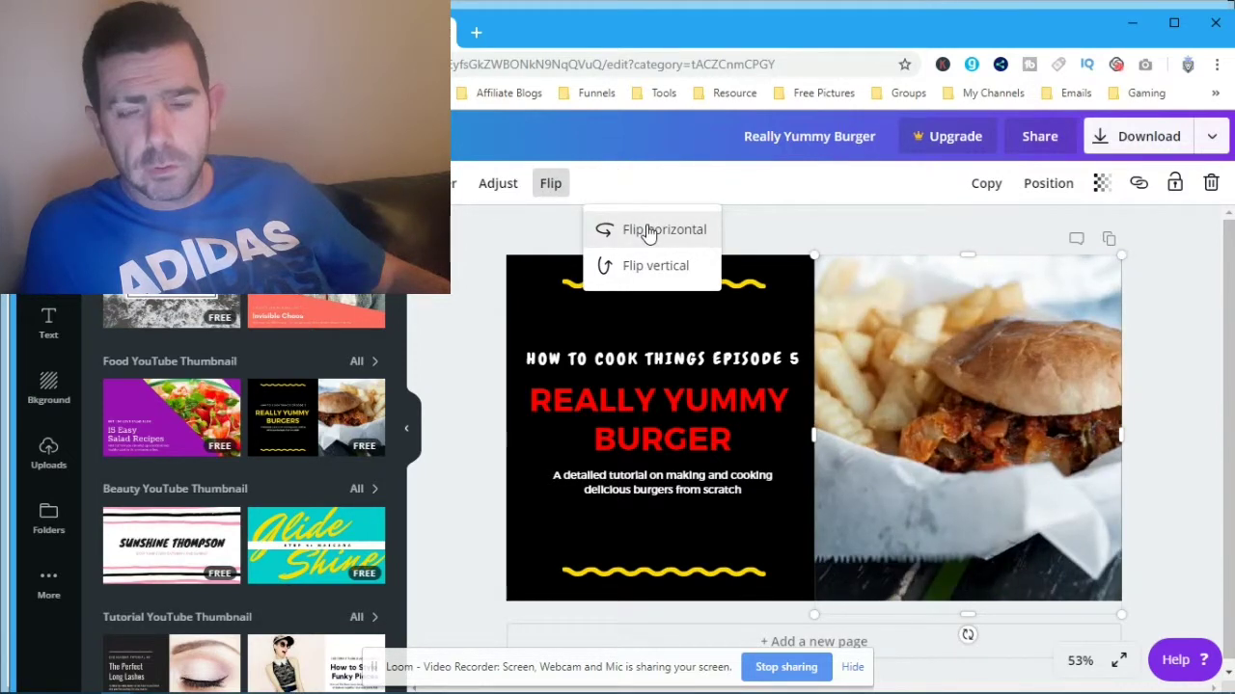
{"action": "left_click", "coordinate": [648, 232]}
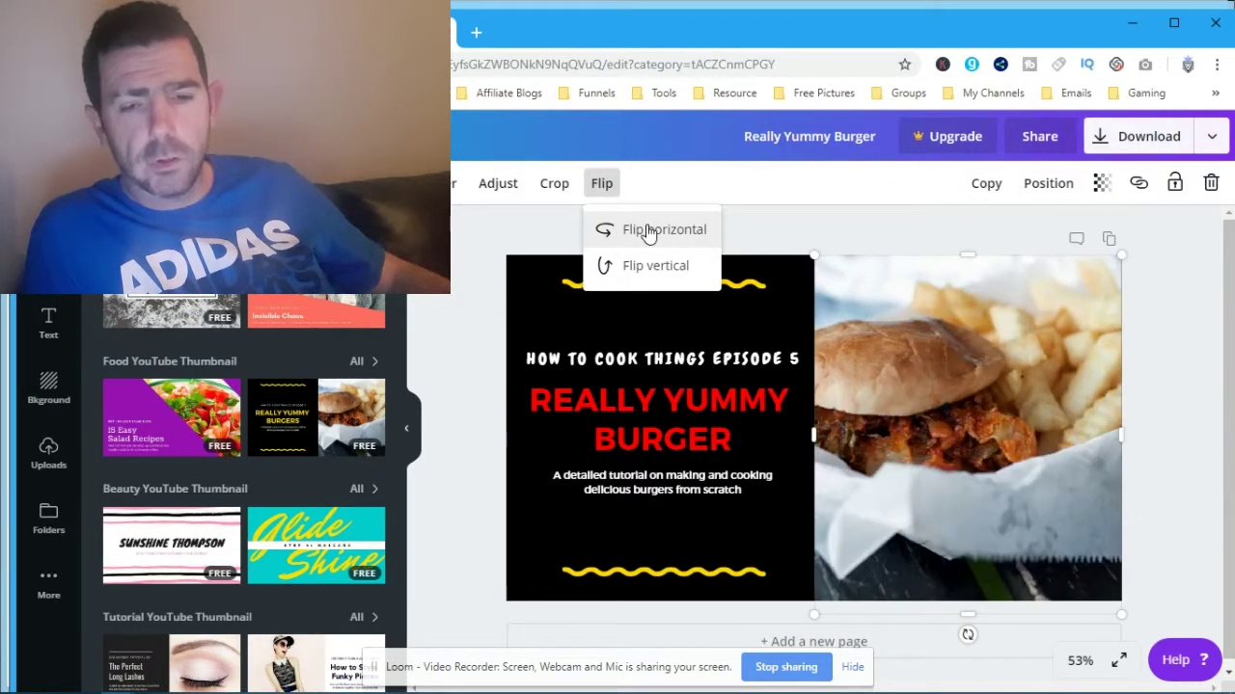
{"action": "left_click", "coordinate": [489, 242]}
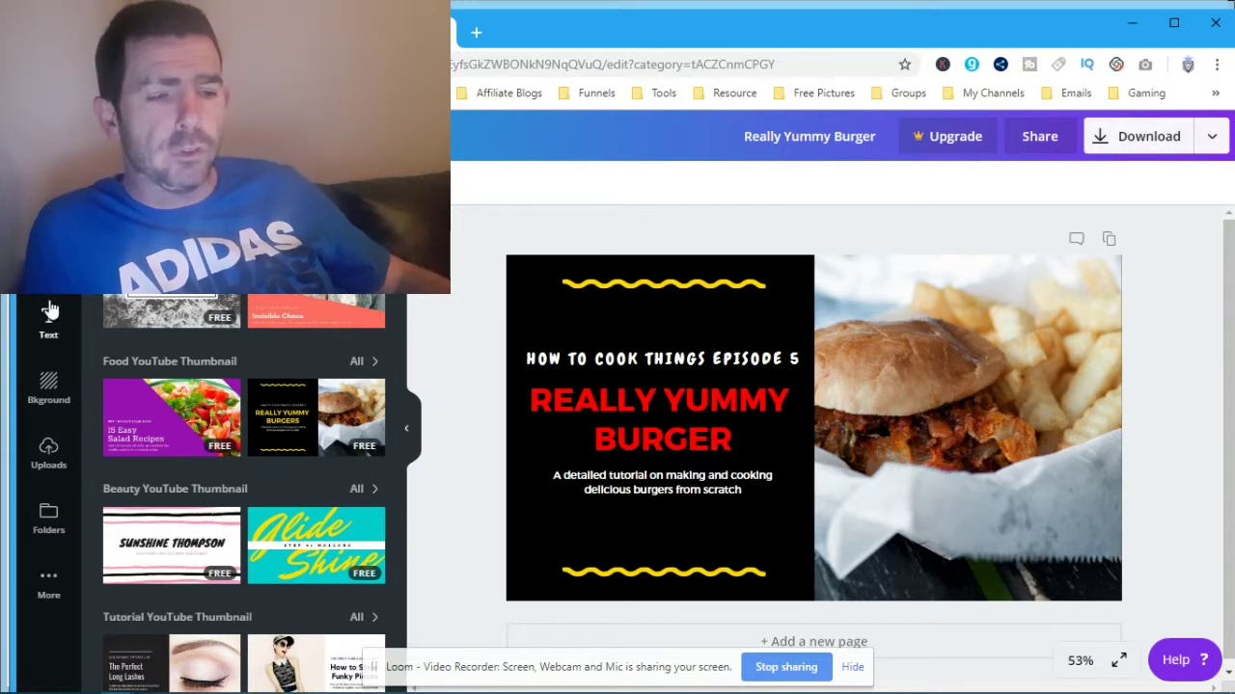
Look through the design elements from free photos, grids and shapes to illustrations and icons, and return to the basic shapes.
{"action": "left_click", "coordinate": [48, 260]}
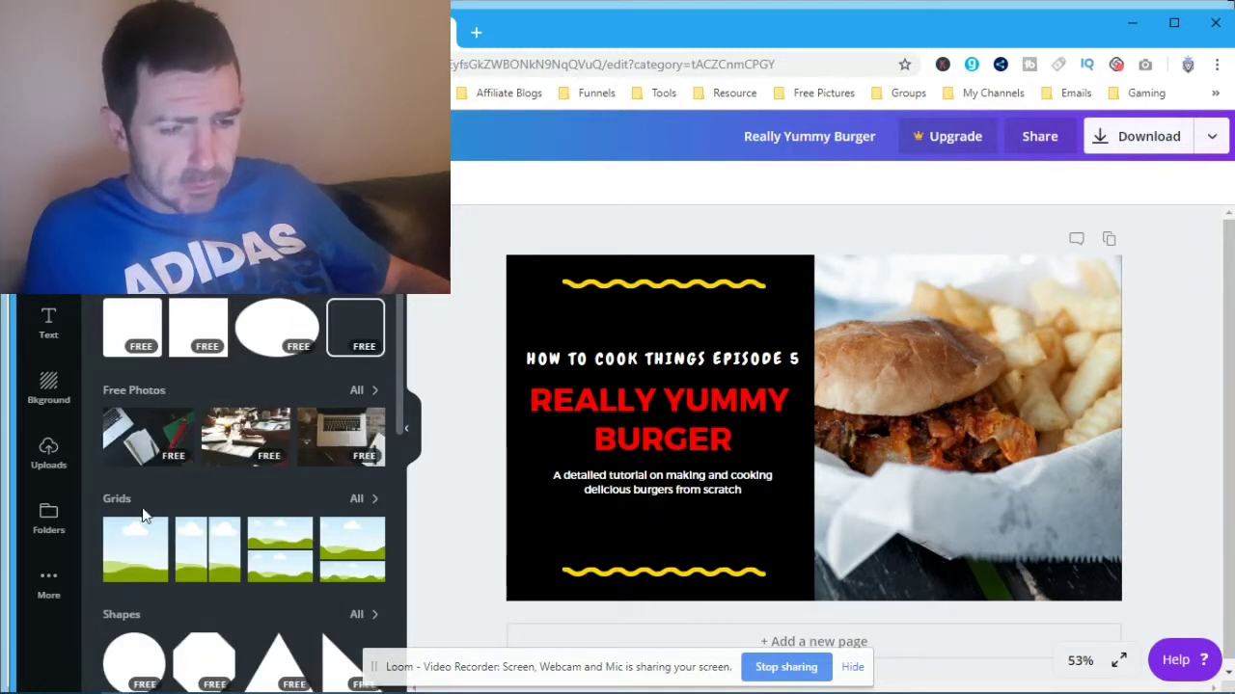
{"action": "scroll", "coordinate": [149, 497], "scroll_direction": "down", "scroll_amount": 3}
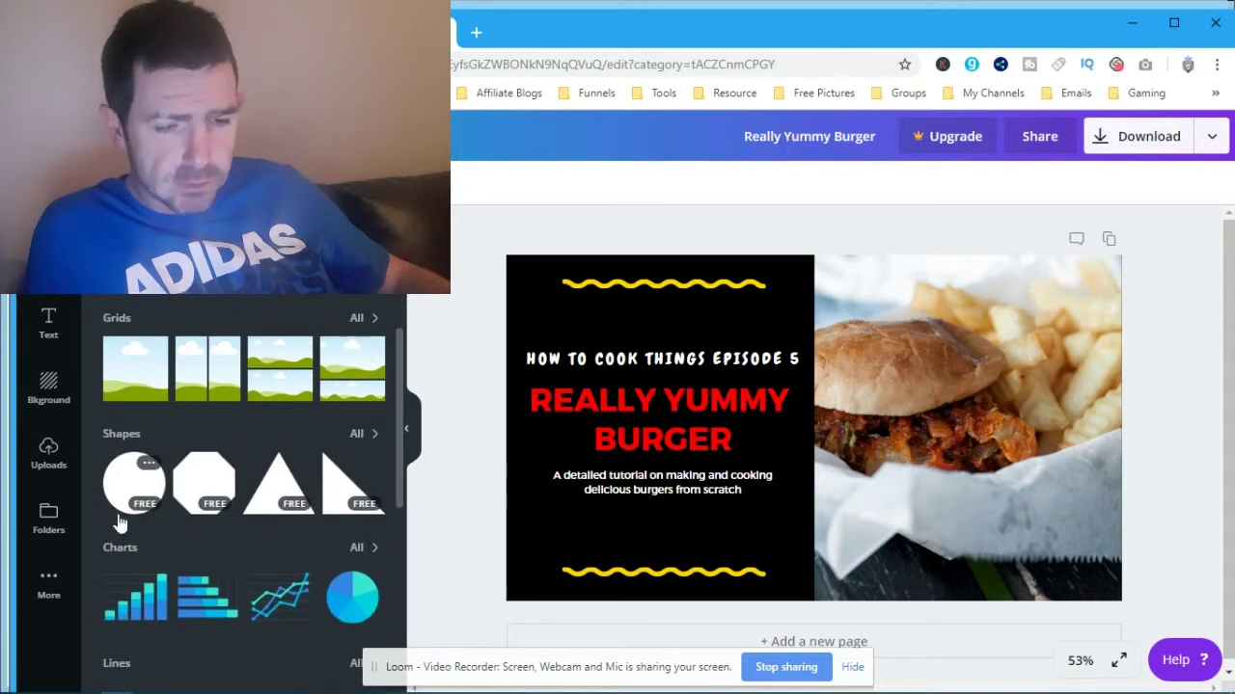
{"action": "scroll", "coordinate": [132, 547], "scroll_direction": "down", "scroll_amount": 2}
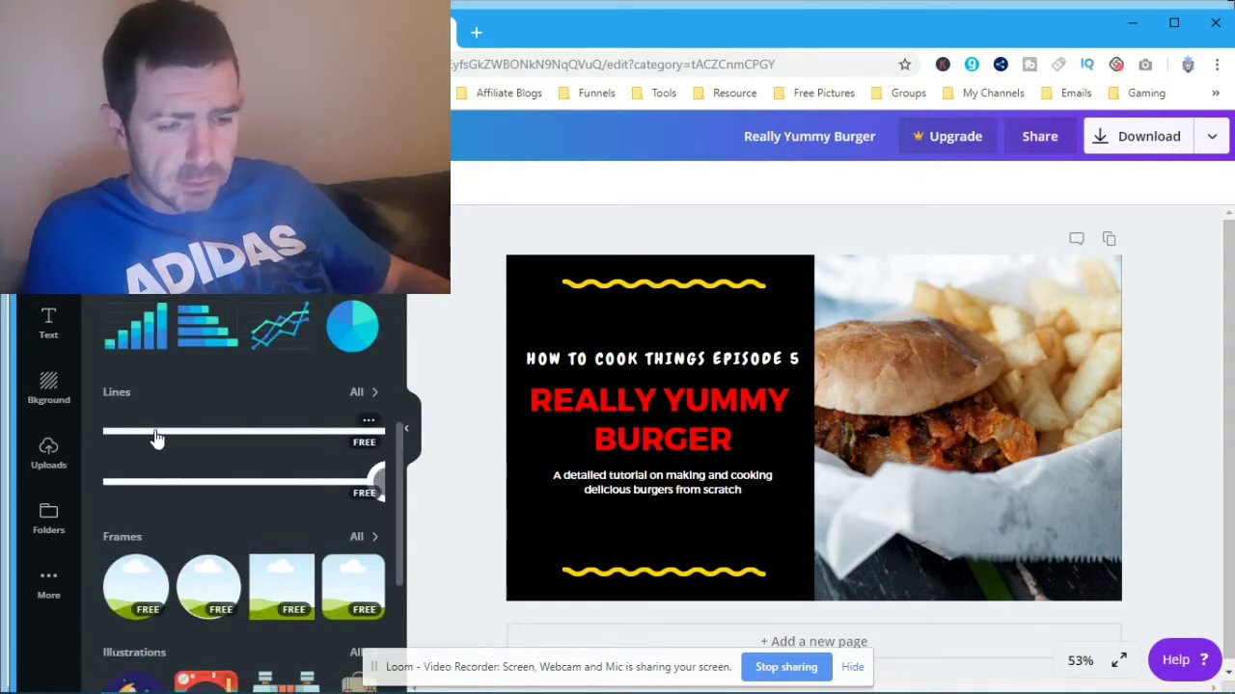
{"action": "scroll", "coordinate": [159, 439], "scroll_direction": "down", "scroll_amount": 3}
{"action": "mouse_move", "coordinate": [160, 430]}
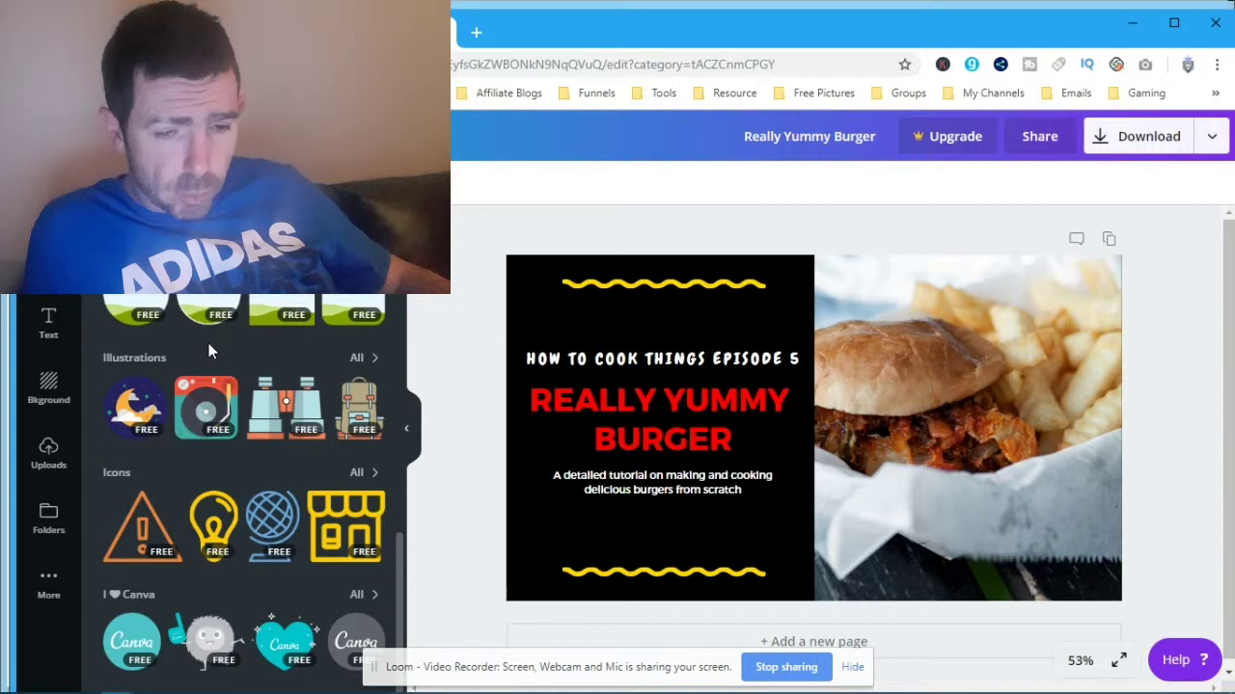
{"action": "scroll", "coordinate": [208, 343], "scroll_direction": "up", "scroll_amount": 6}
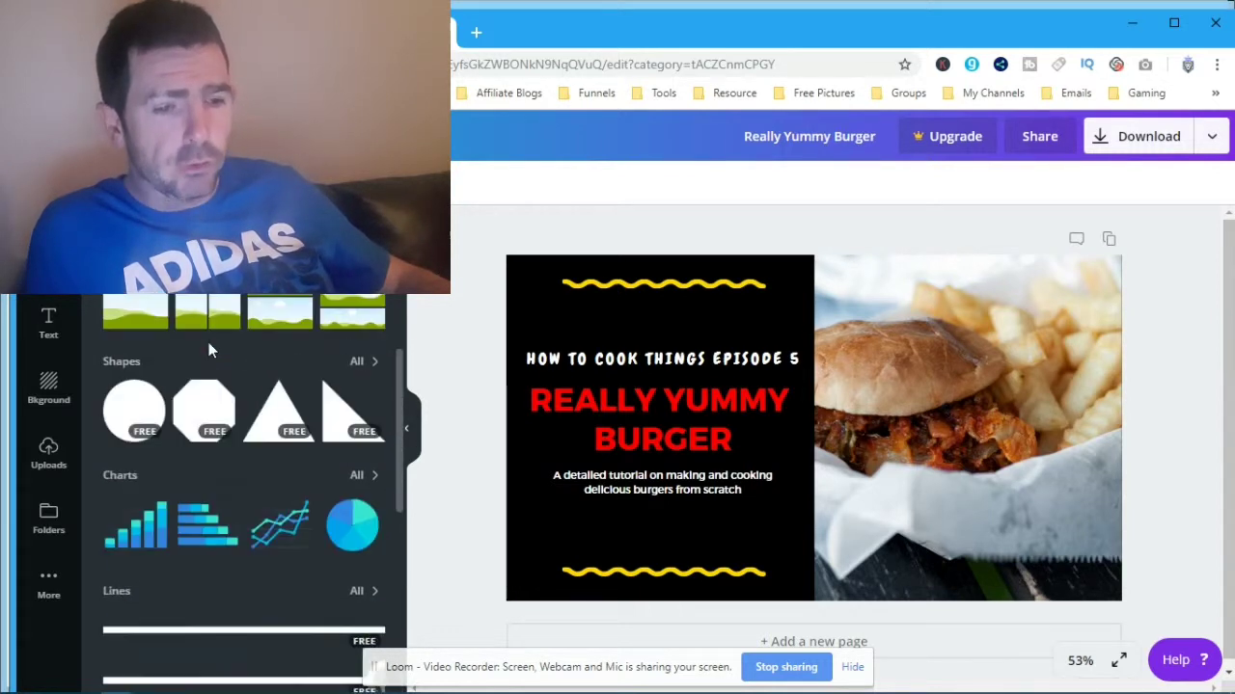
{"action": "scroll", "coordinate": [208, 342], "scroll_direction": "up", "scroll_amount": 5}
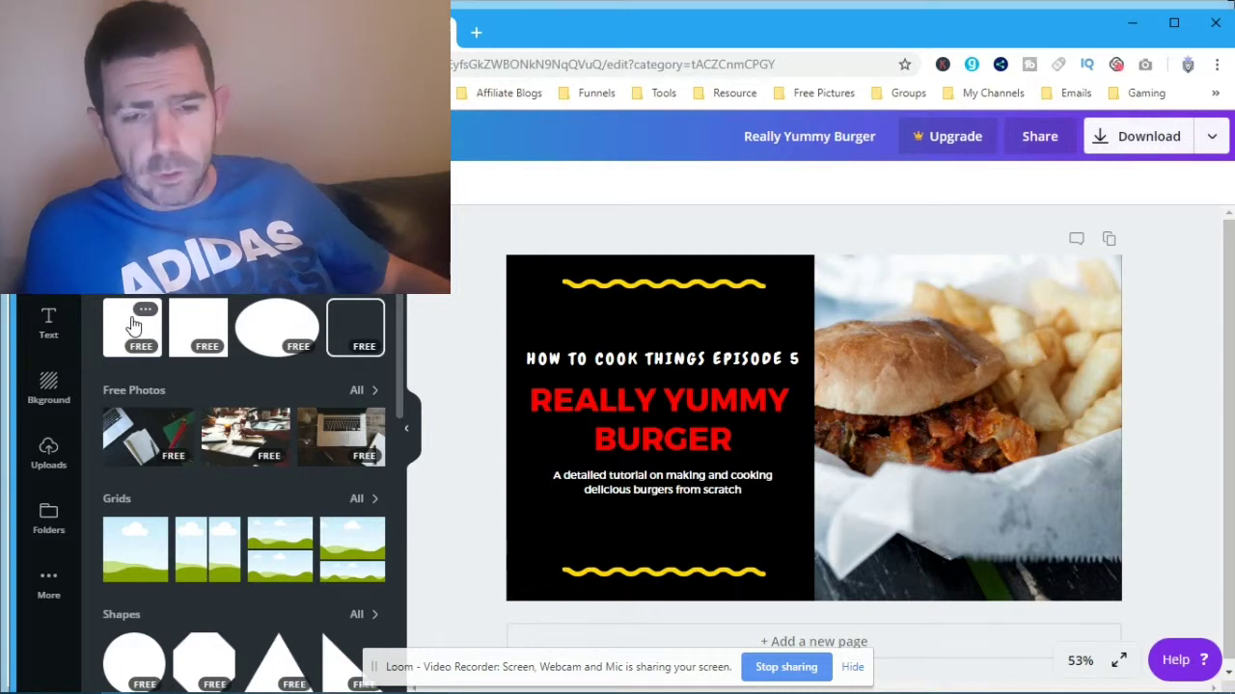
Add a white rounded square to the thumbnail and recolour it the same yellow as the wavy lines.
{"action": "left_click", "coordinate": [133, 326]}
{"action": "left_click_drag", "start_coordinate": [678, 292], "coordinate": [593, 265]}
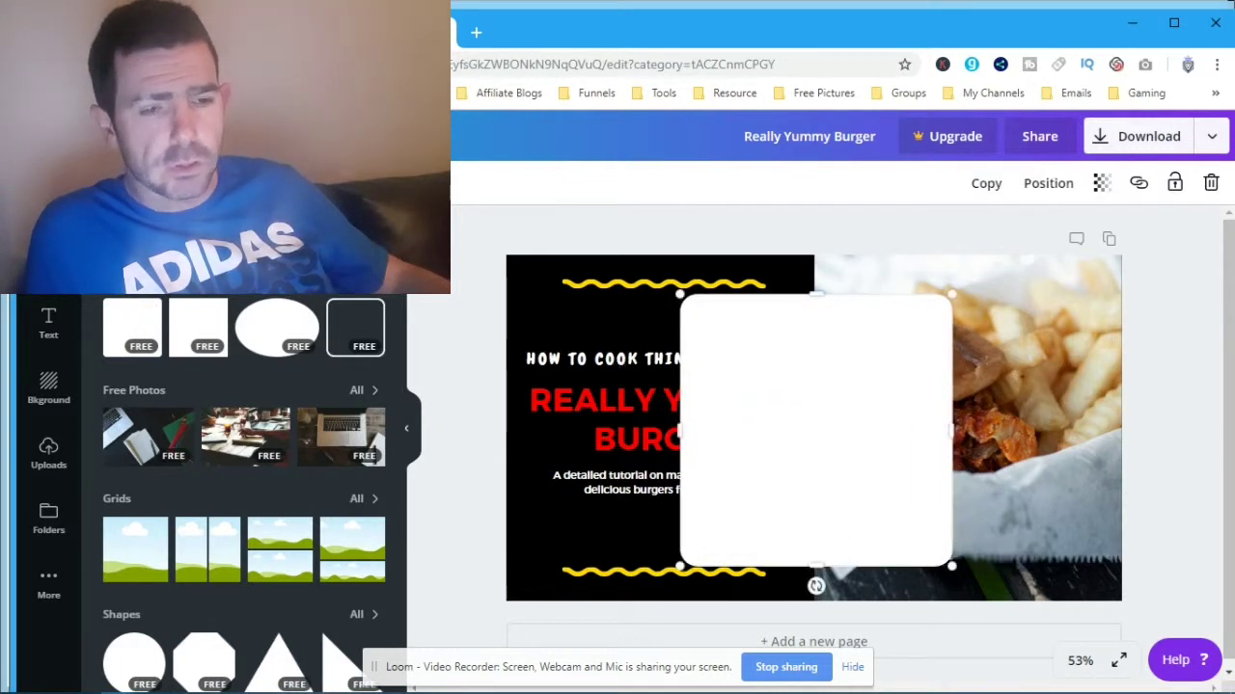
{"action": "left_click", "coordinate": [465, 198]}
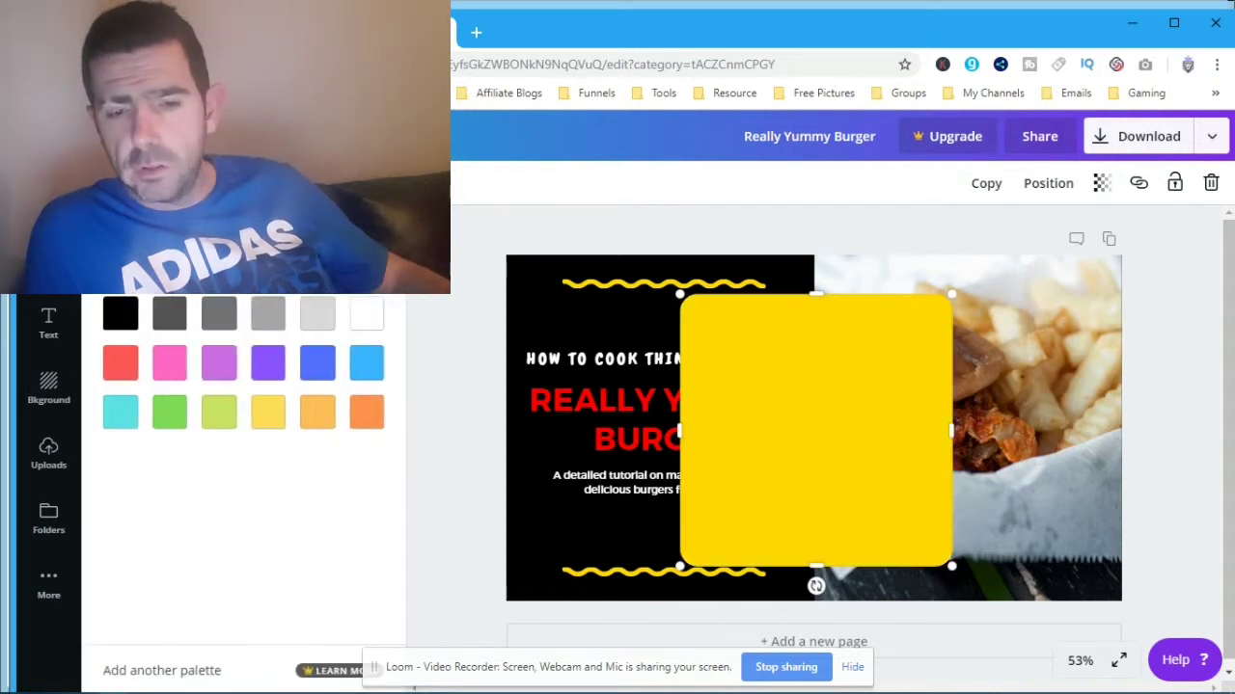
{"action": "left_click", "coordinate": [268, 232]}
Shrink the yellow shape, move it over the word BURGER and stretch it into a bar about 301 wide covering the word.
{"action": "left_click_drag", "start_coordinate": [940, 308], "coordinate": [659, 469]}
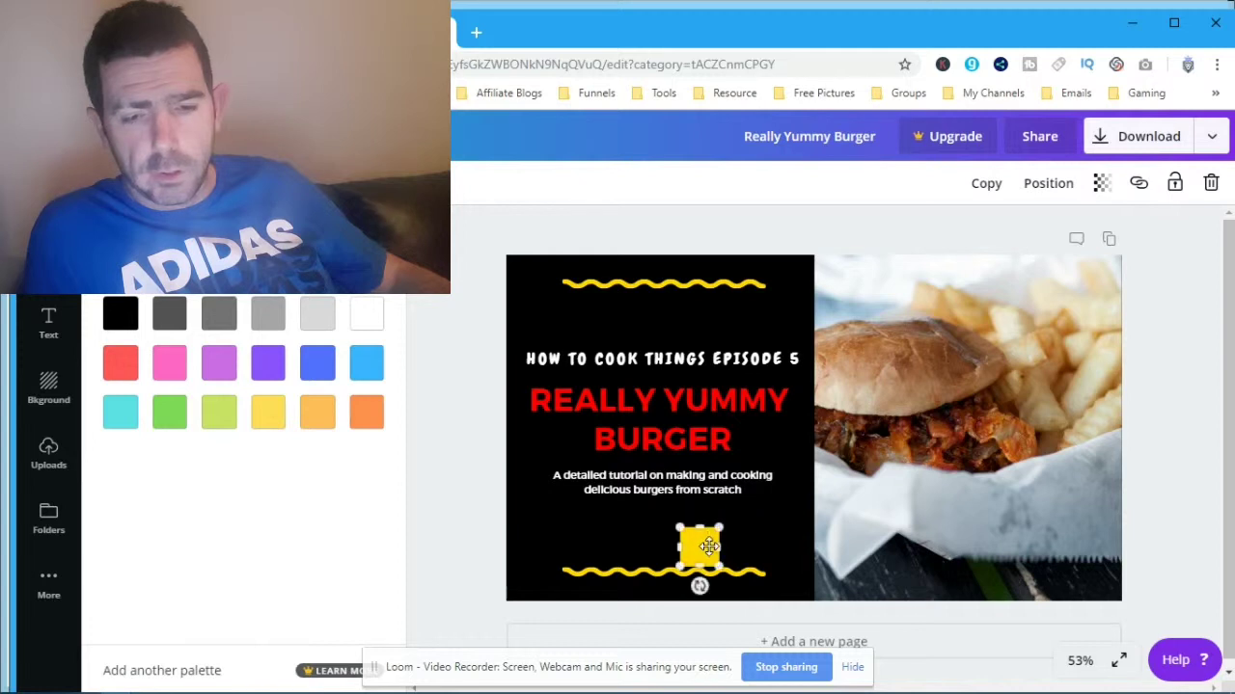
{"action": "left_click_drag", "start_coordinate": [706, 557], "coordinate": [730, 459]}
{"action": "left_click_drag", "start_coordinate": [606, 439], "coordinate": [586, 440]}
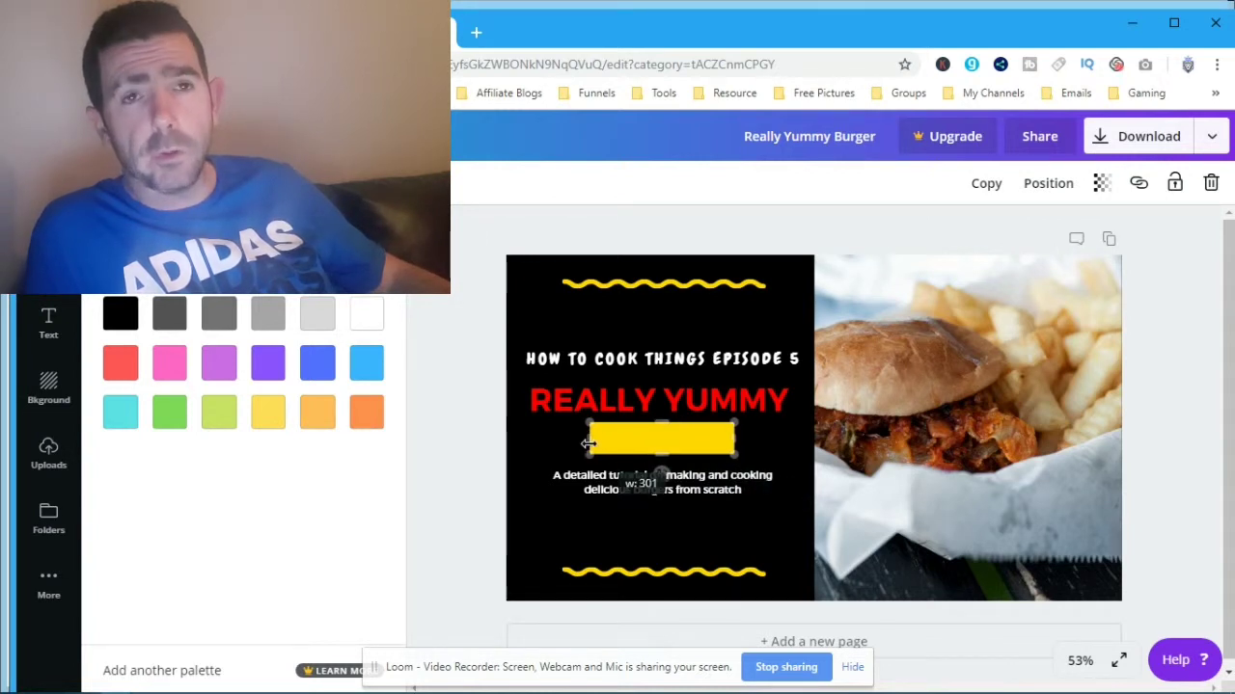
Send the yellow bar backward so it sits behind the word BURGER, and deselect it.
{"action": "left_click", "coordinate": [1038, 185]}
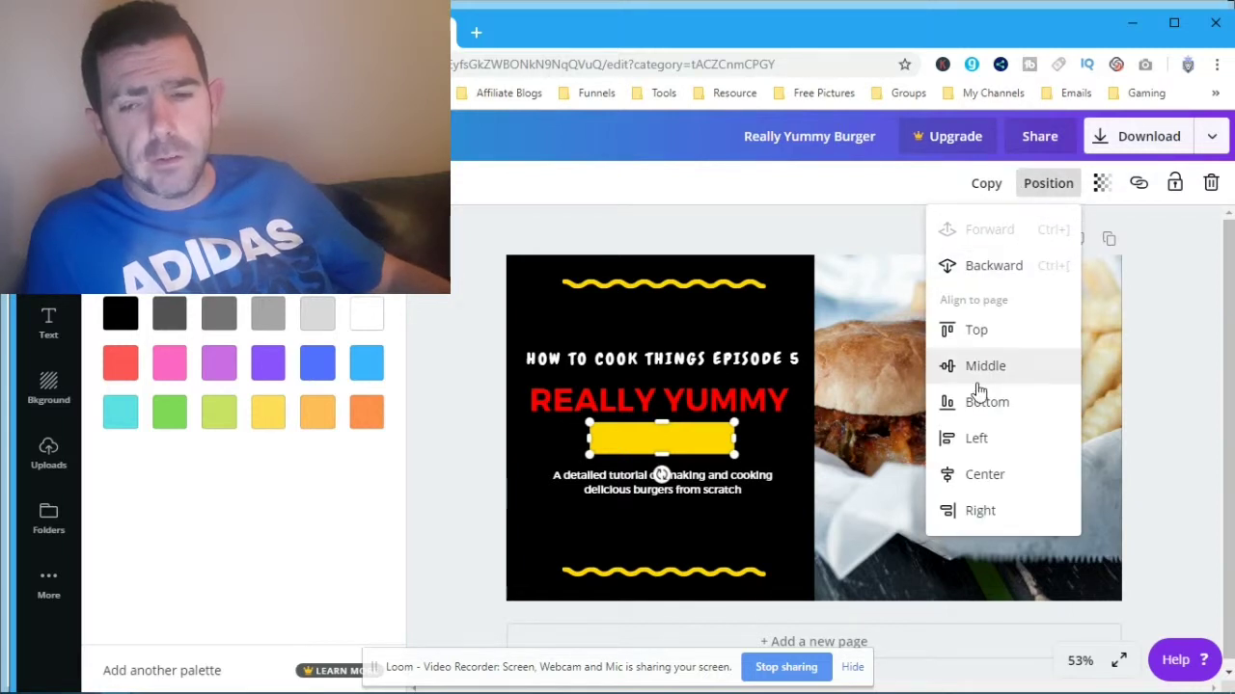
{"action": "left_click", "coordinate": [1007, 264]}
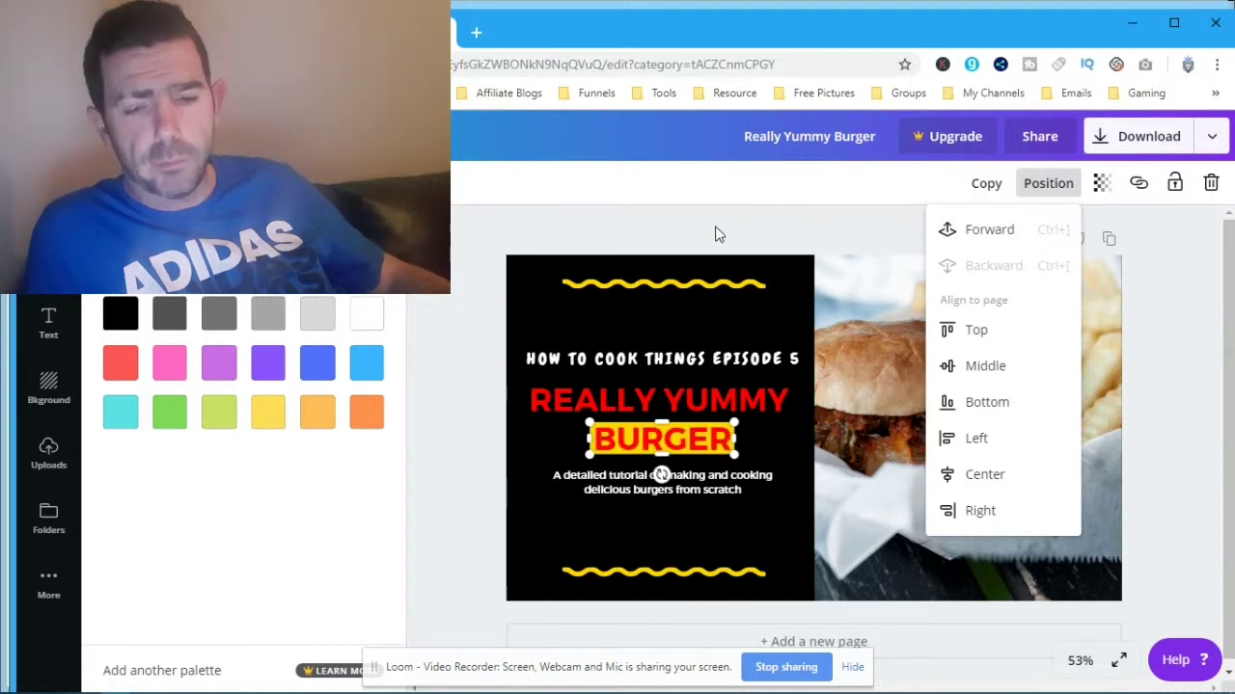
{"action": "left_click", "coordinate": [710, 230]}
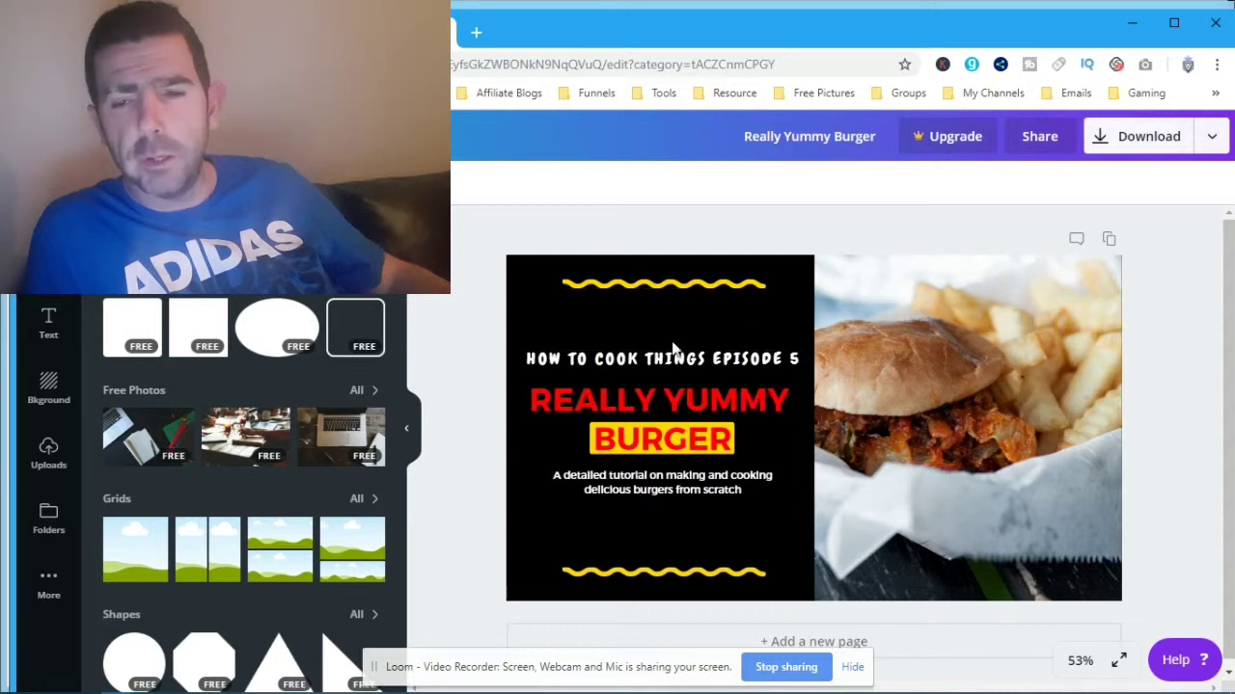
Select the headline text group and try aligning it to the top, middle and bottom of the page.
{"action": "double_click", "coordinate": [600, 359]}
{"action": "triple_click", "coordinate": [597, 359]}
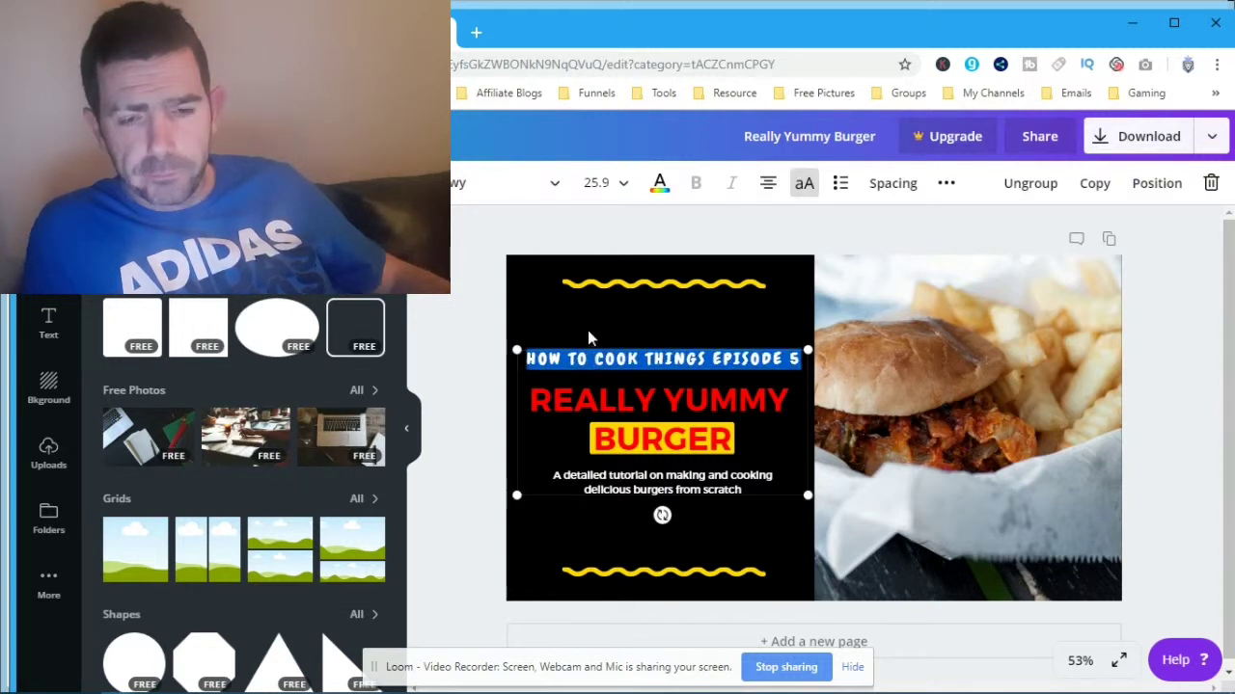
{"action": "left_click", "coordinate": [590, 338]}
{"action": "left_click", "coordinate": [598, 357]}
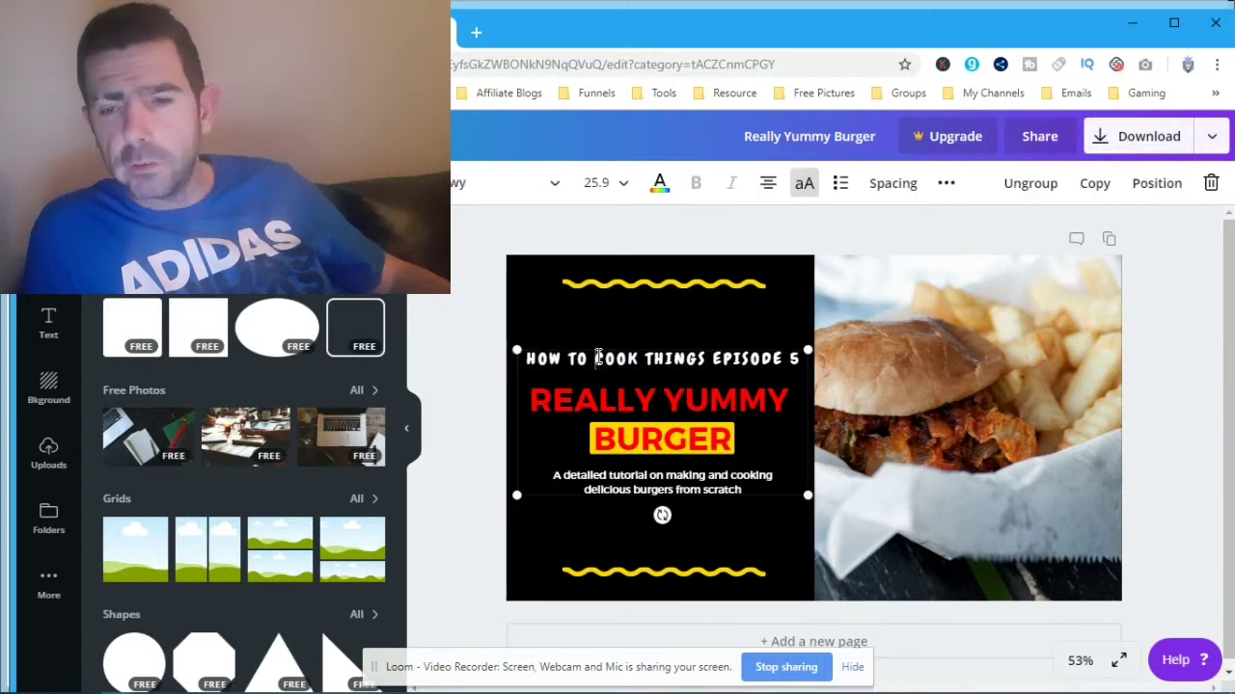
{"action": "double_click", "coordinate": [598, 357]}
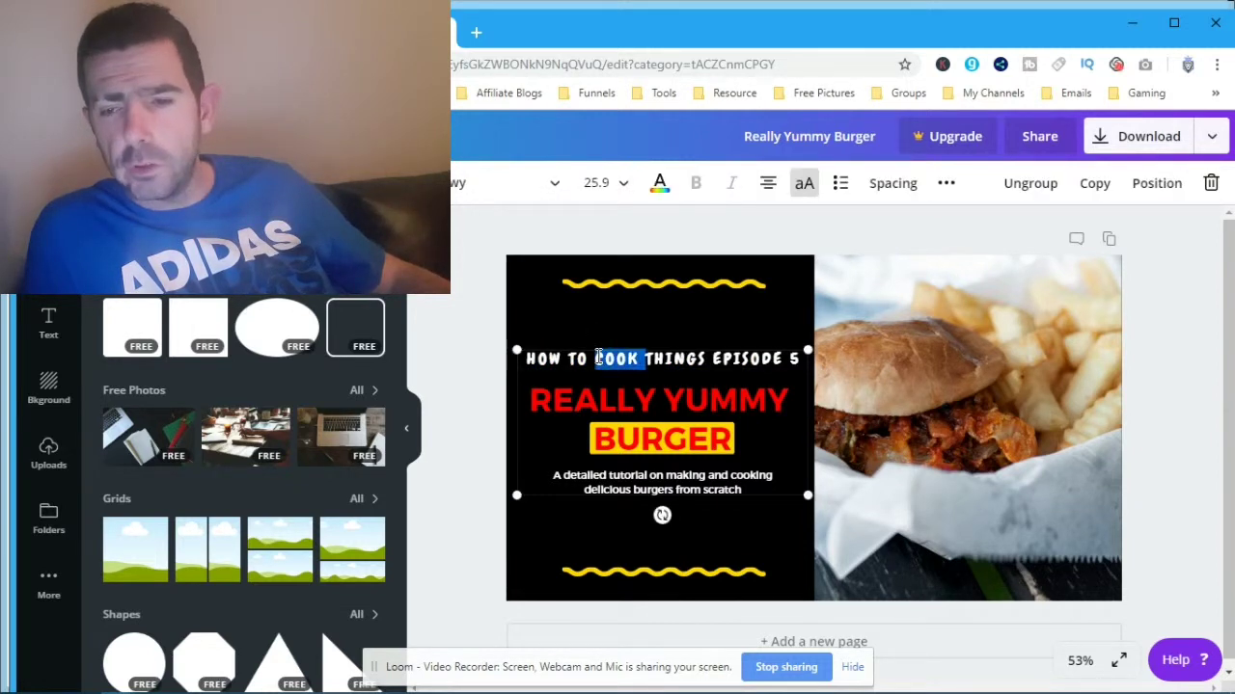
{"action": "left_click", "coordinate": [1144, 188]}
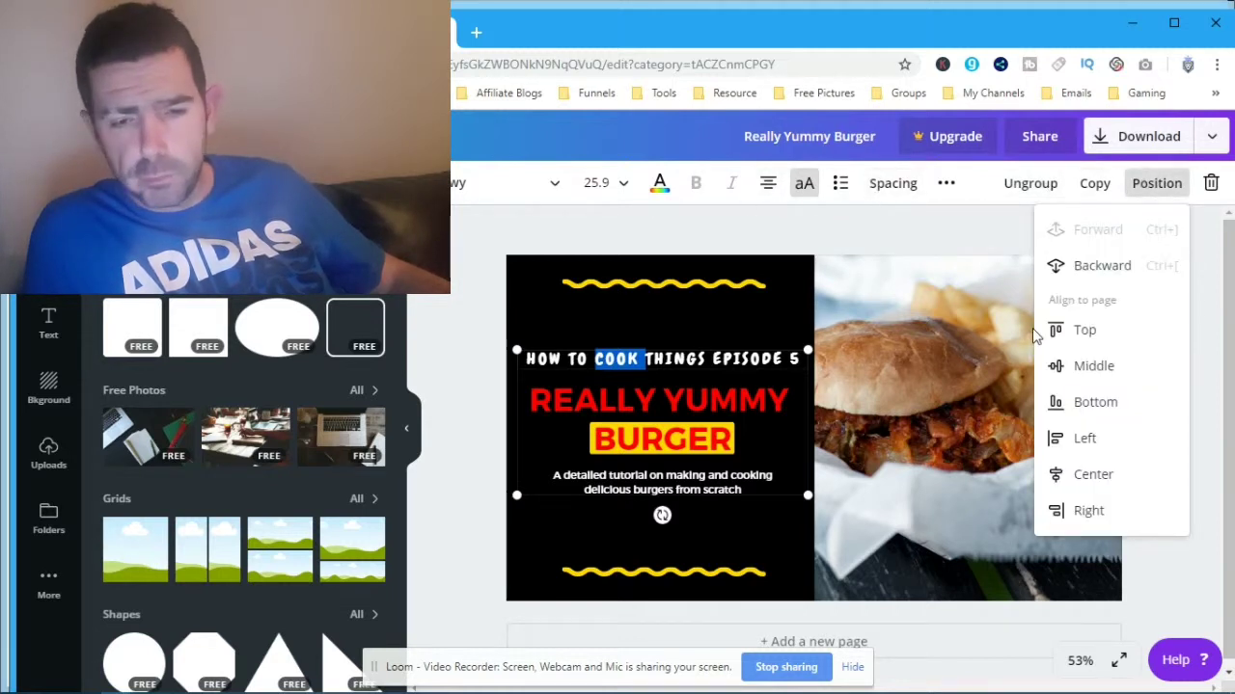
{"action": "left_click", "coordinate": [1087, 334]}
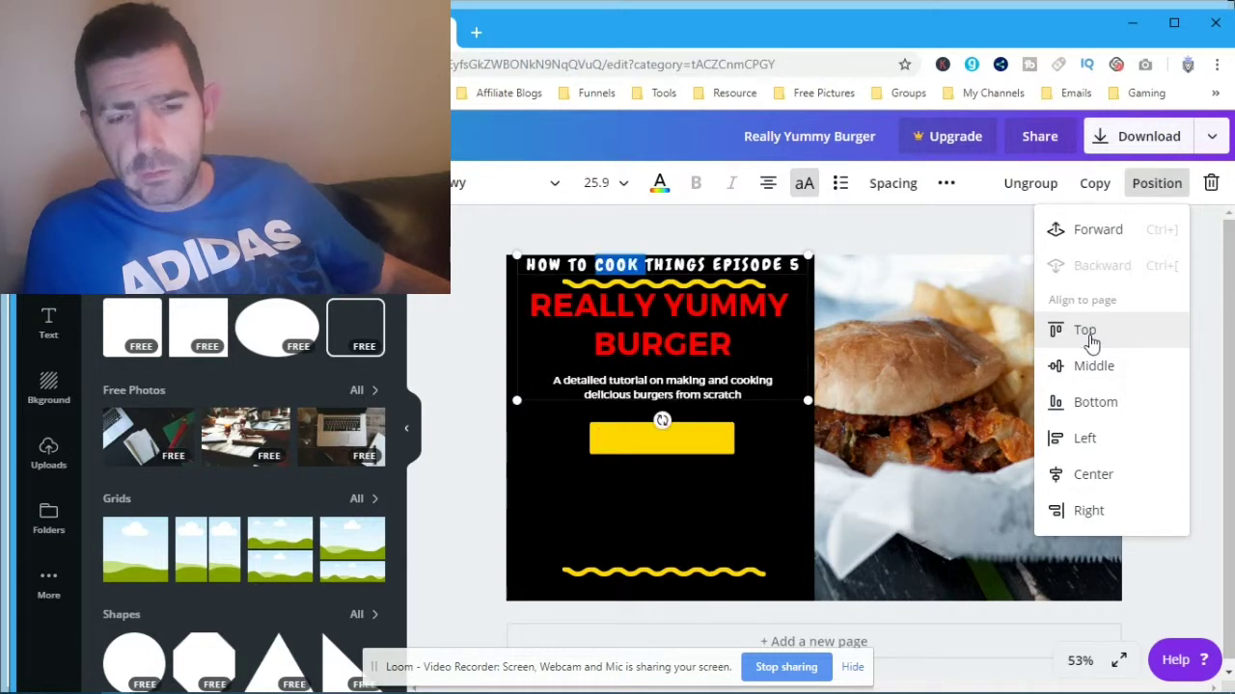
{"action": "left_click", "coordinate": [1095, 366]}
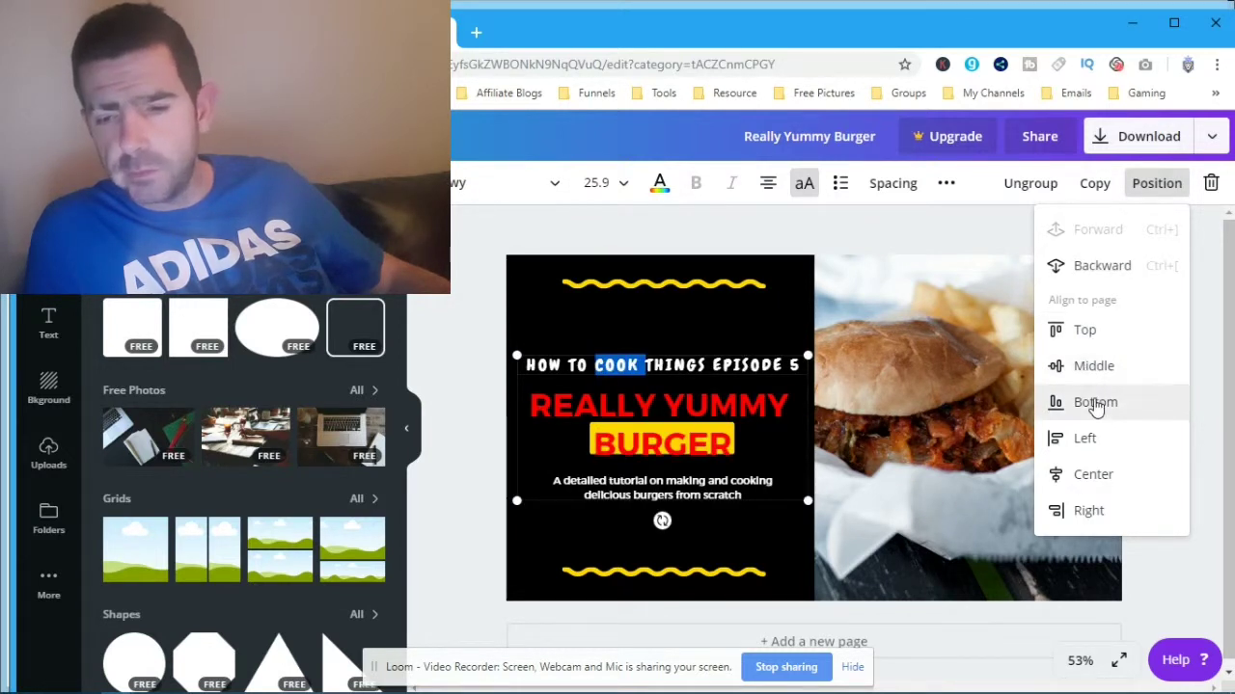
{"action": "left_click", "coordinate": [1095, 405]}
Try left, center, right and middle page alignments on the text group, and undo all the alignment changes.
{"action": "left_click", "coordinate": [1091, 448]}
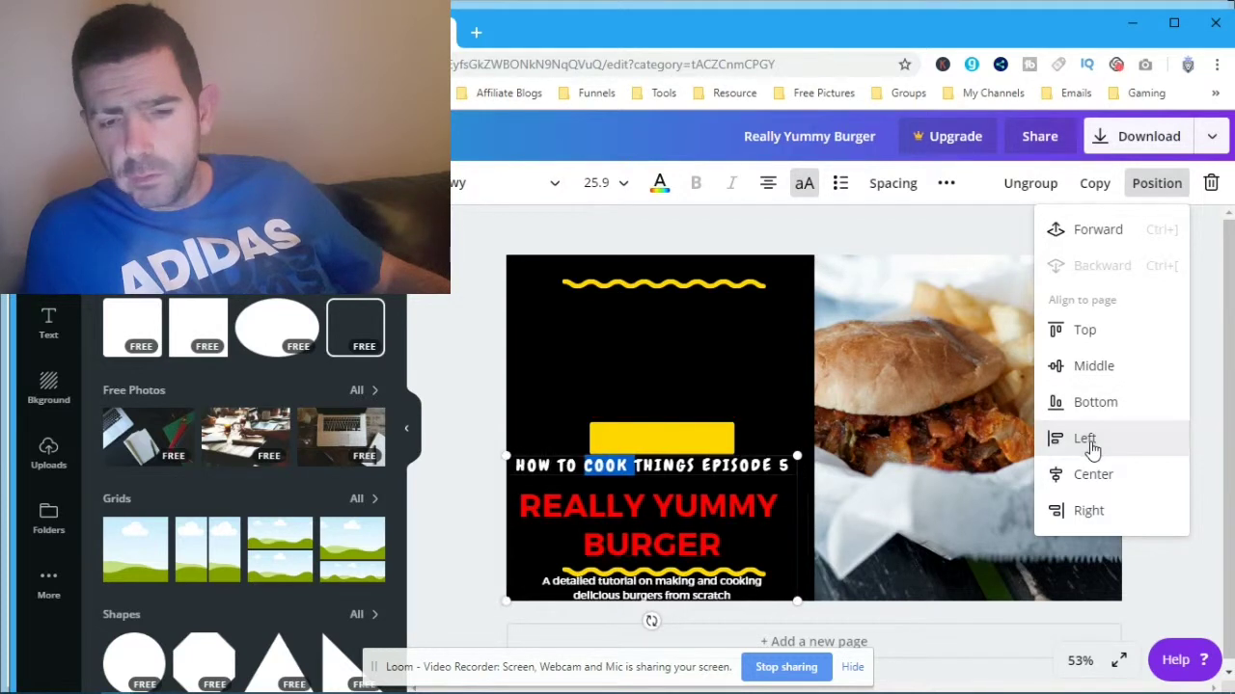
{"action": "left_click", "coordinate": [1093, 474]}
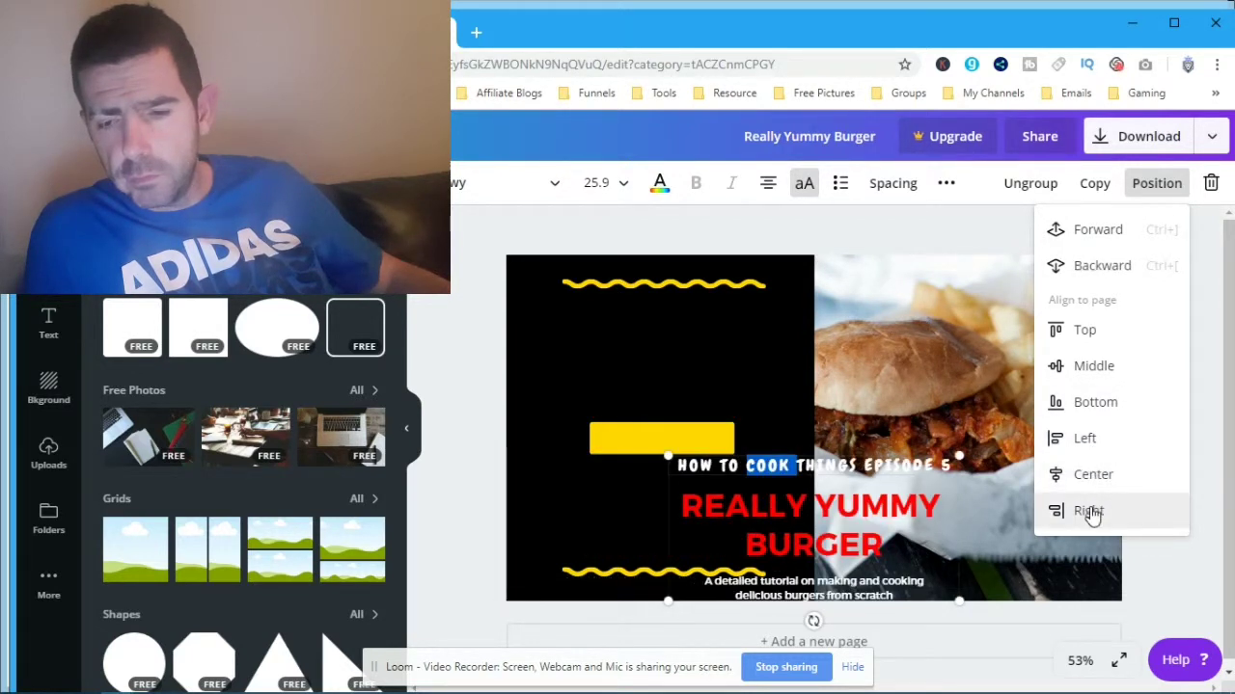
{"action": "left_click", "coordinate": [1089, 510]}
{"action": "left_click", "coordinate": [1081, 442]}
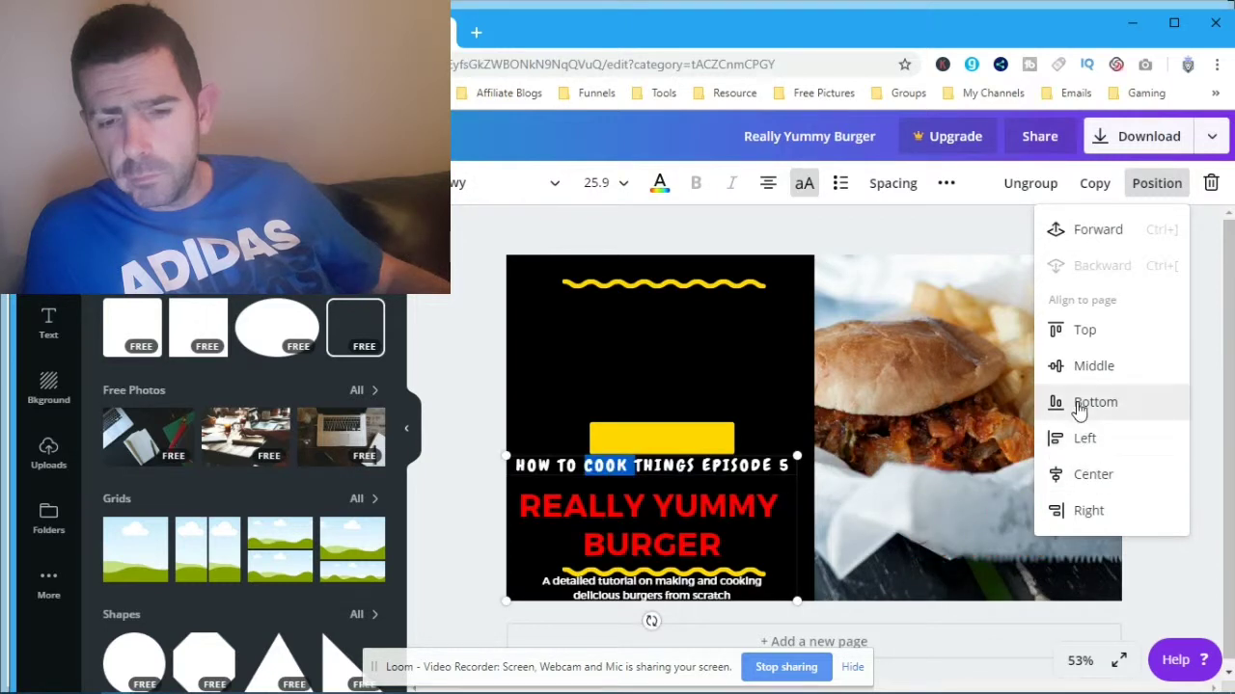
{"action": "left_click", "coordinate": [1080, 374]}
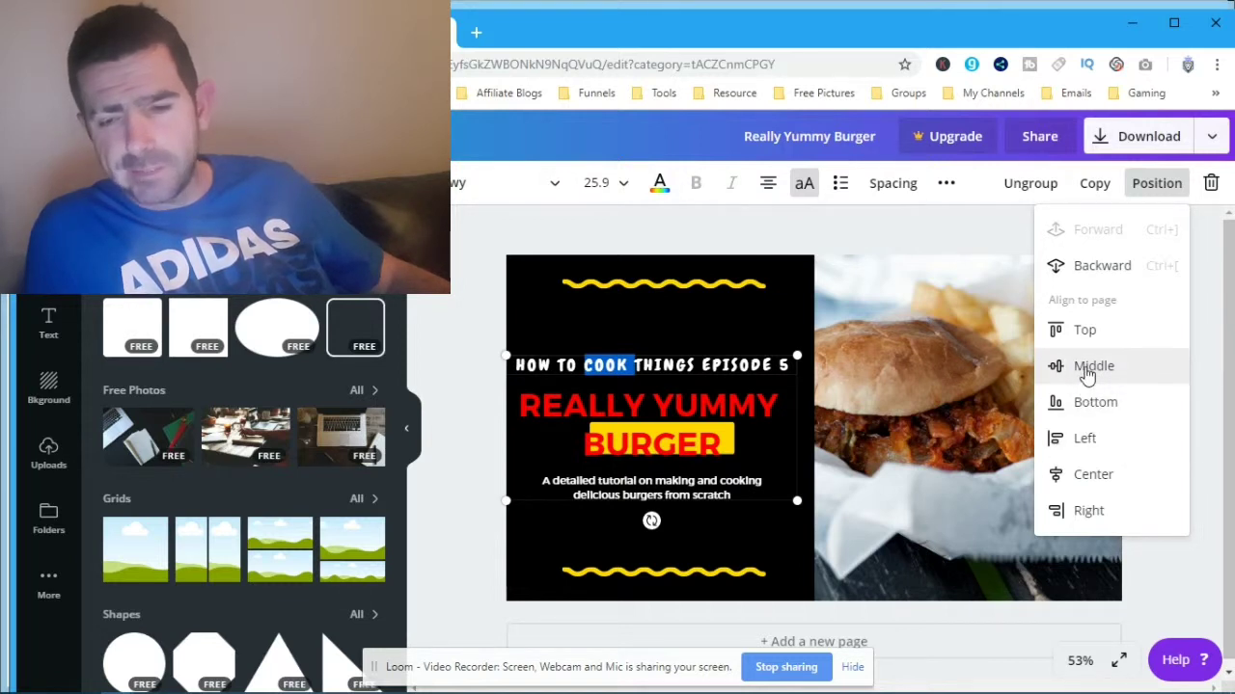
{"action": "left_click", "coordinate": [1083, 477]}
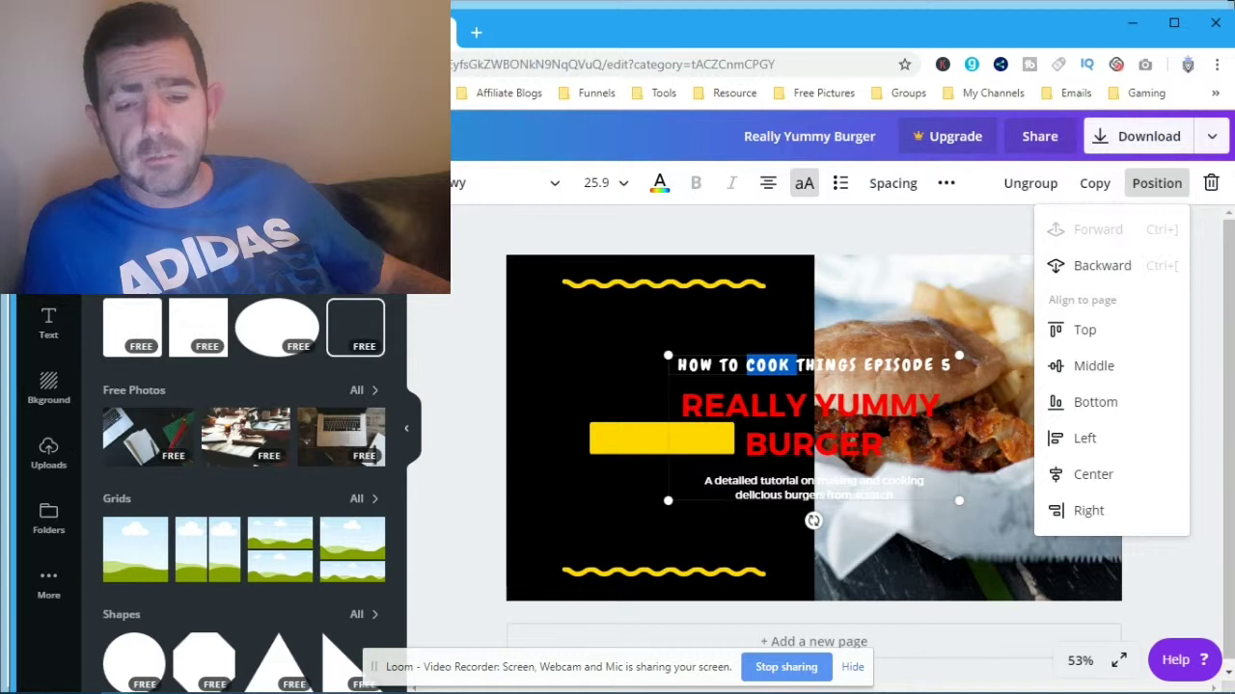
{"action": "key", "text": "ctrl+z"}
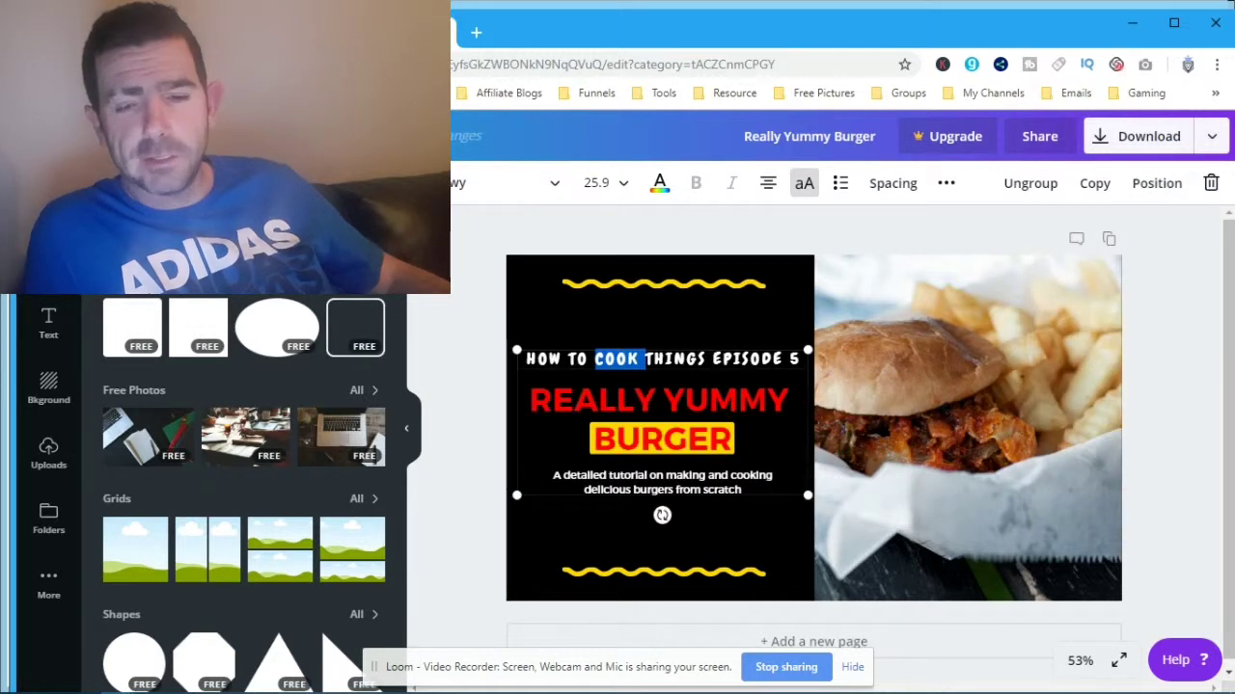
{"action": "key", "text": "Escape"}
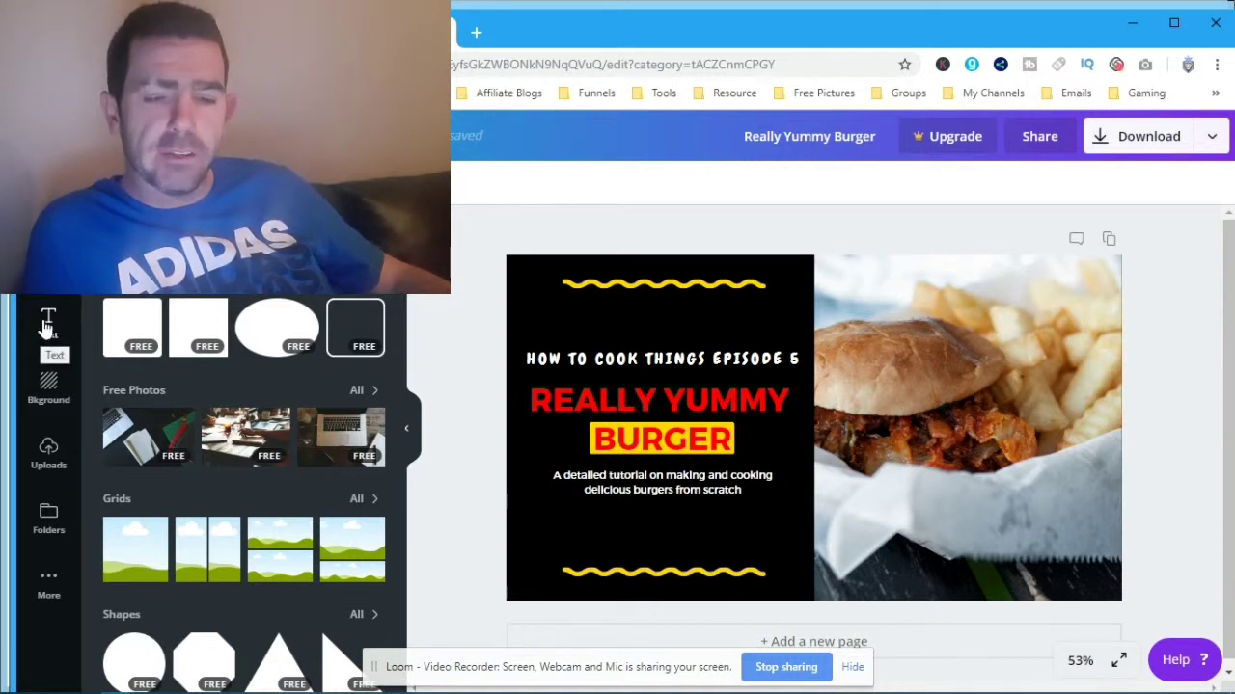
{"action": "double_click", "coordinate": [592, 485]}
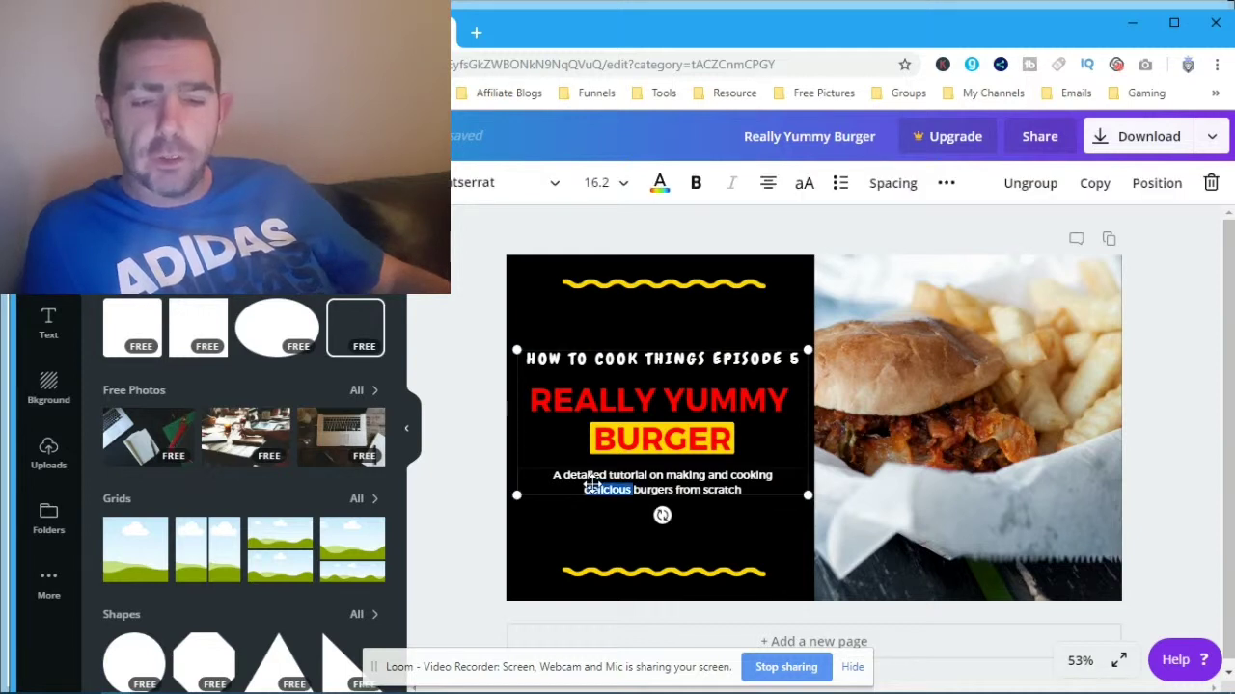
{"action": "triple_click", "coordinate": [591, 485]}
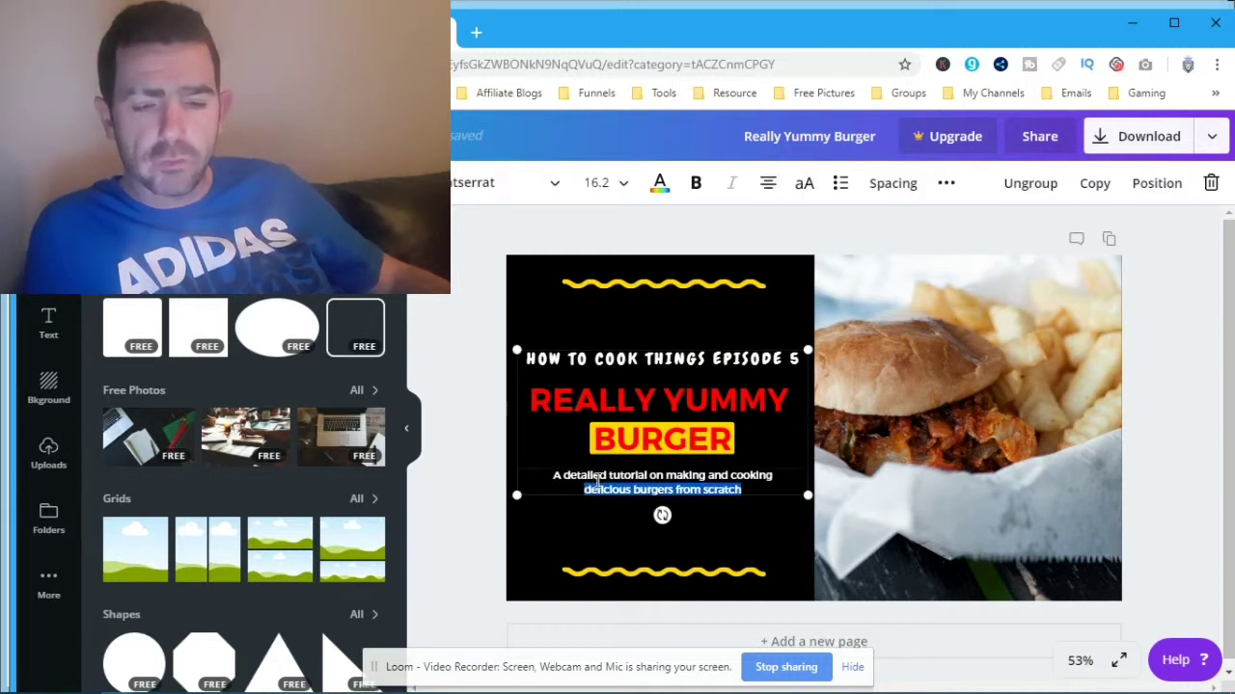
{"action": "key", "text": "Escape"}
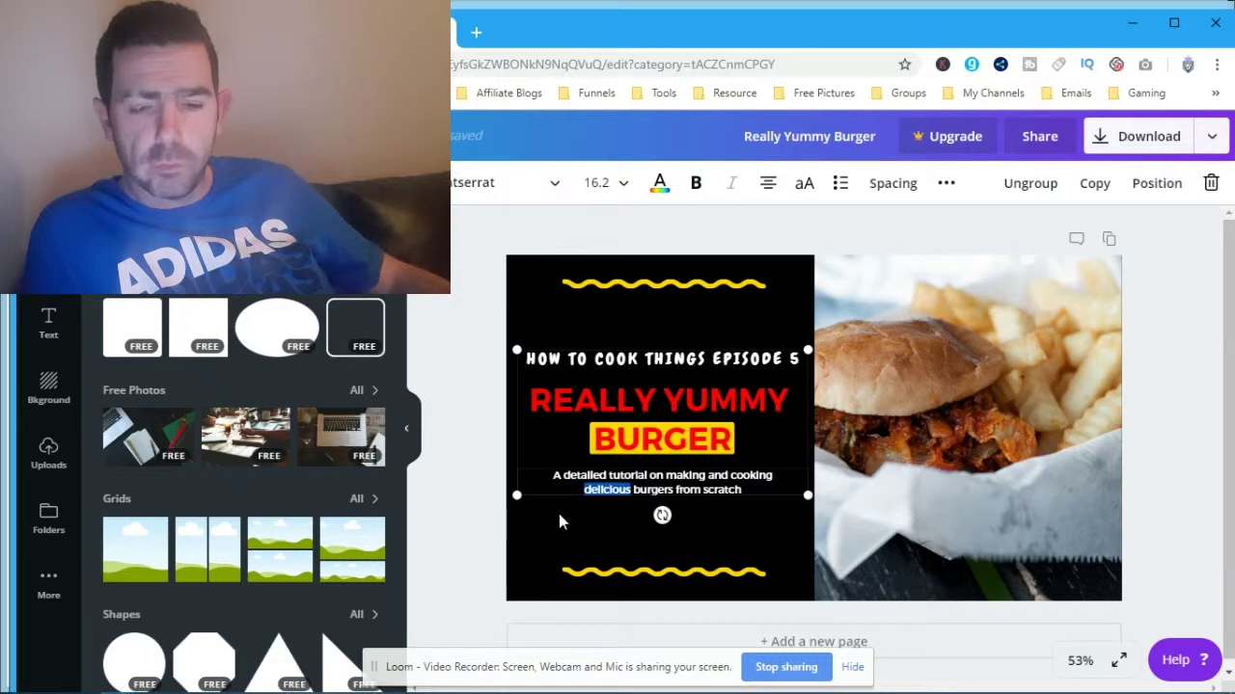
{"action": "left_click_drag", "start_coordinate": [598, 490], "coordinate": [651, 479]}
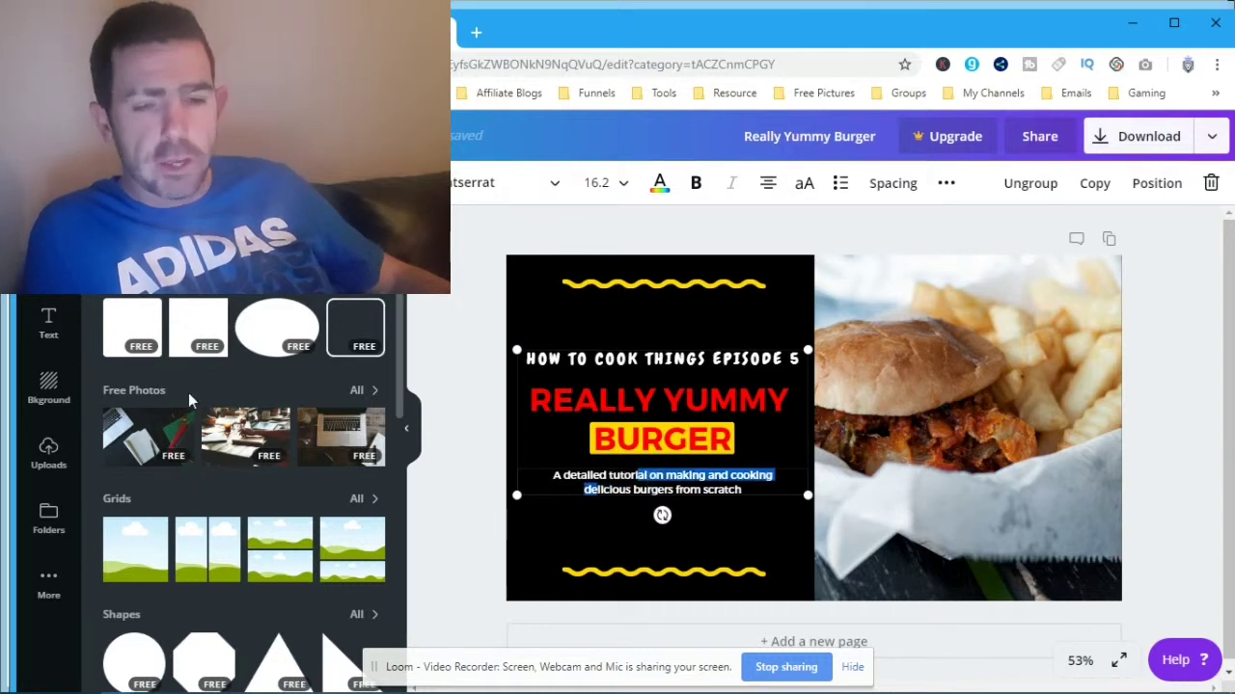
Look through the ready-made text combinations in the text library.
{"action": "left_click", "coordinate": [49, 324]}
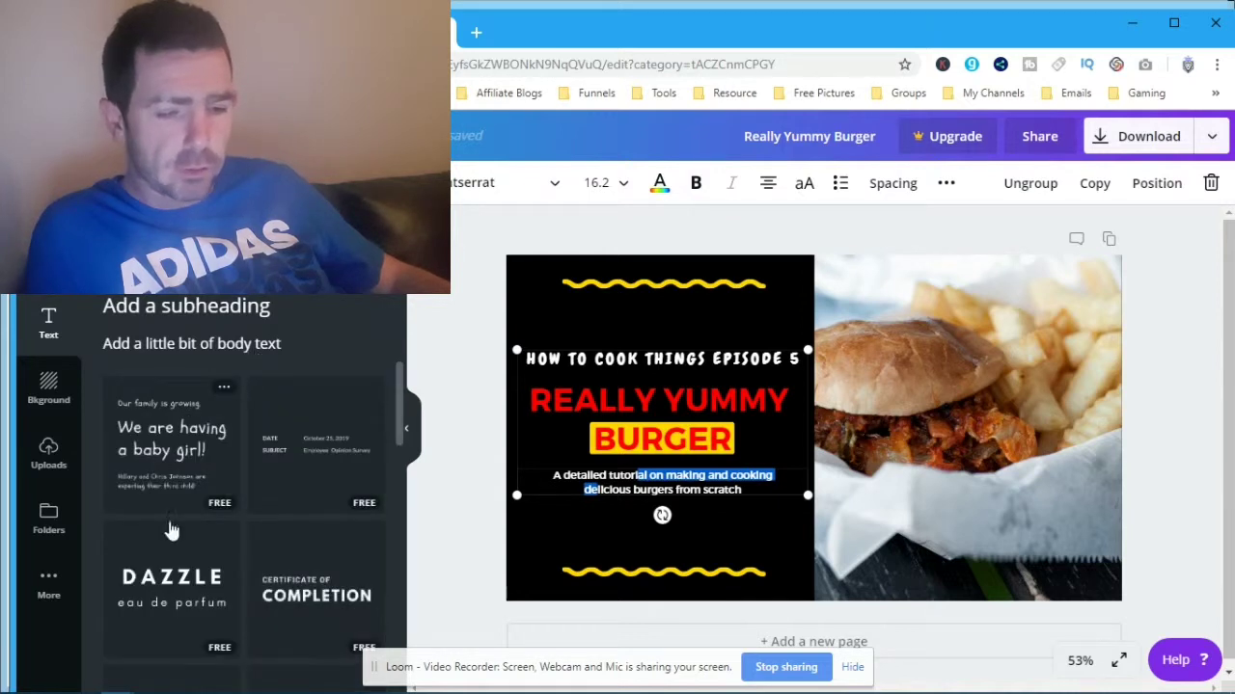
{"action": "scroll", "coordinate": [316, 468], "scroll_direction": "down", "scroll_amount": 3}
{"action": "scroll", "coordinate": [198, 463], "scroll_direction": "down", "scroll_amount": 1}
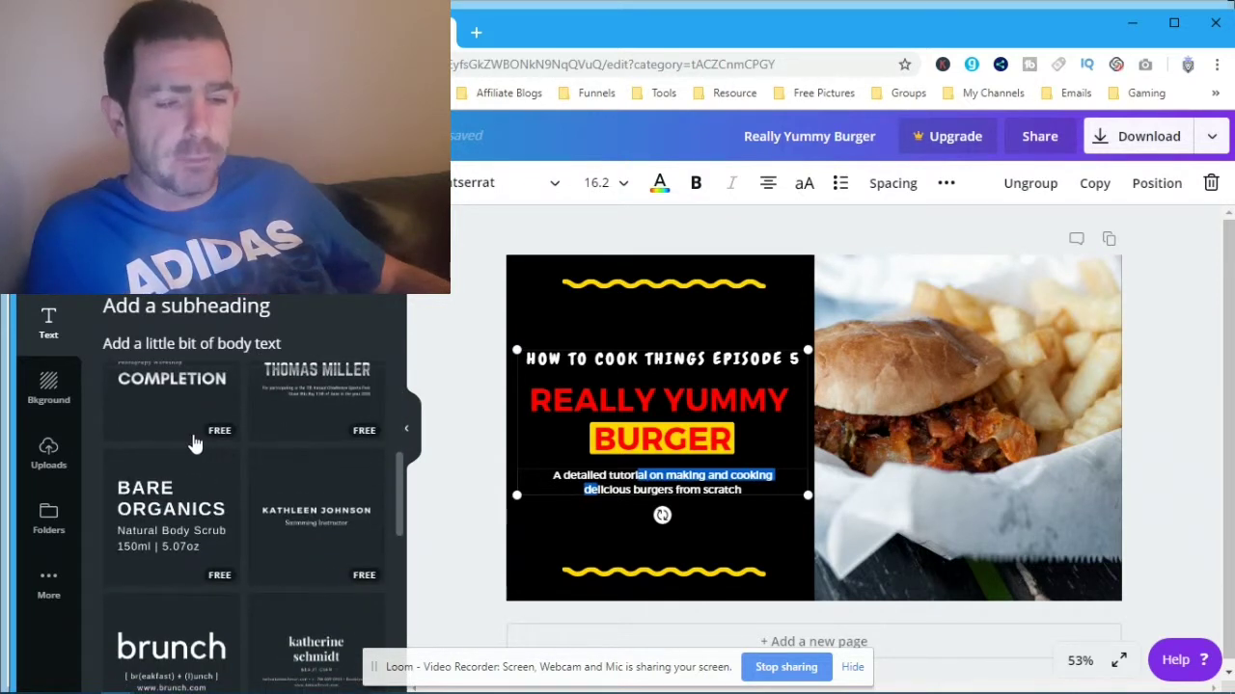
{"action": "scroll", "coordinate": [175, 476], "scroll_direction": "down", "scroll_amount": 6}
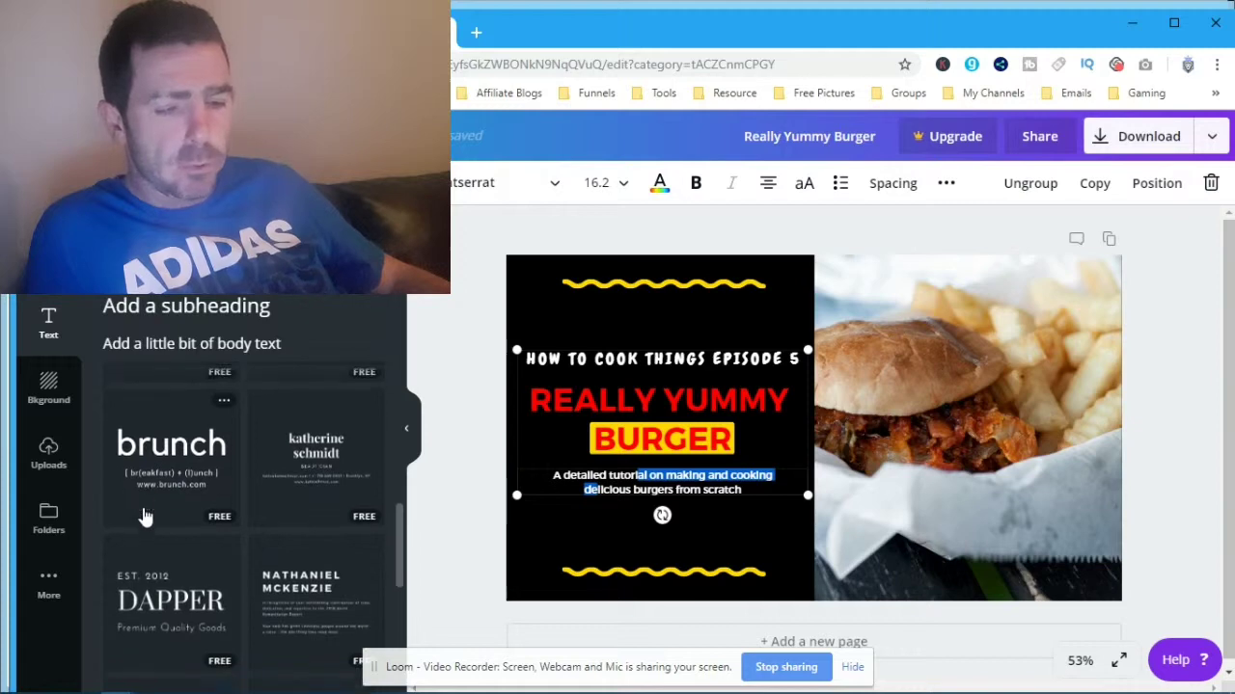
{"action": "scroll", "coordinate": [164, 502], "scroll_direction": "down", "scroll_amount": 6}
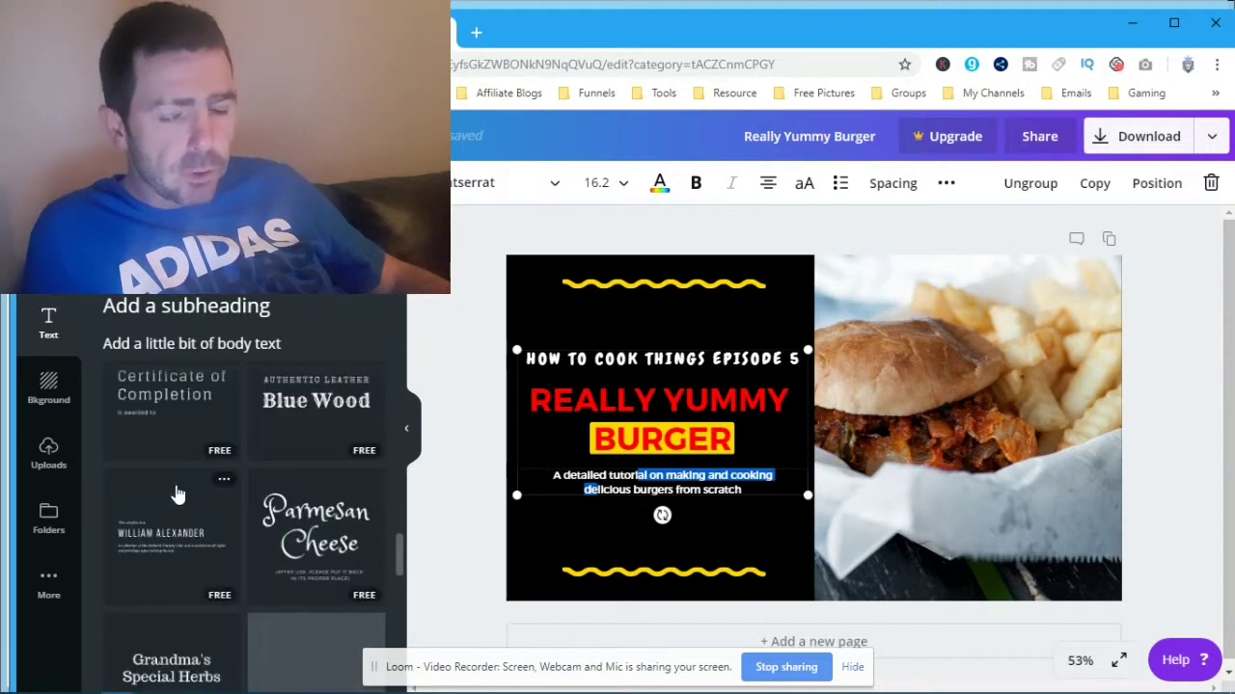
{"action": "scroll", "coordinate": [197, 492], "scroll_direction": "down", "scroll_amount": 5}
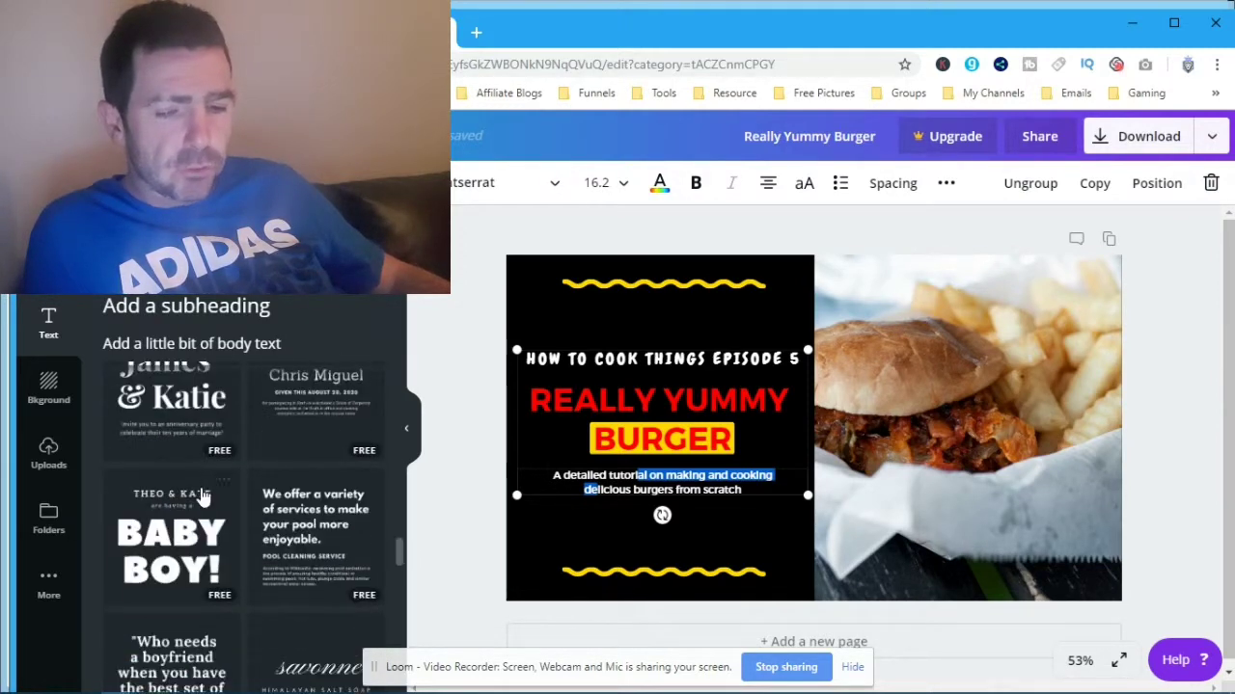
{"action": "scroll", "coordinate": [216, 485], "scroll_direction": "down", "scroll_amount": 5}
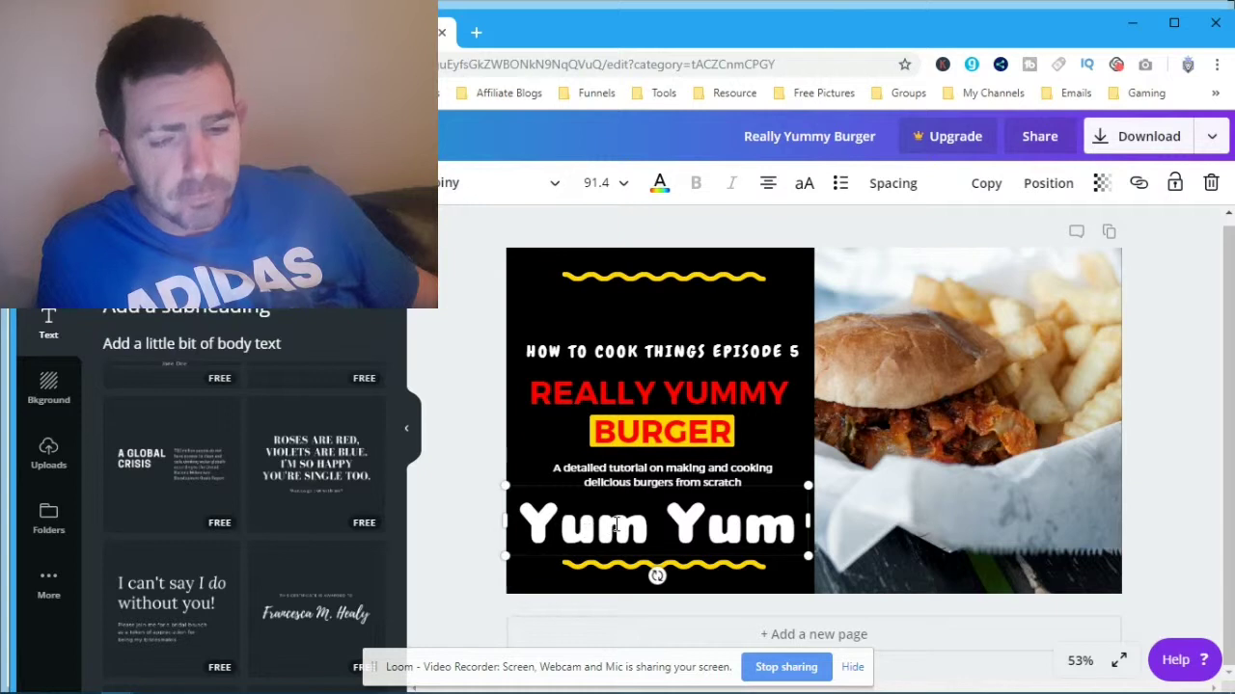
Try font sizes 120 and 104 on the "Yum Yum" text, and settle on size 96.
{"action": "triple_click", "coordinate": [694, 526]}
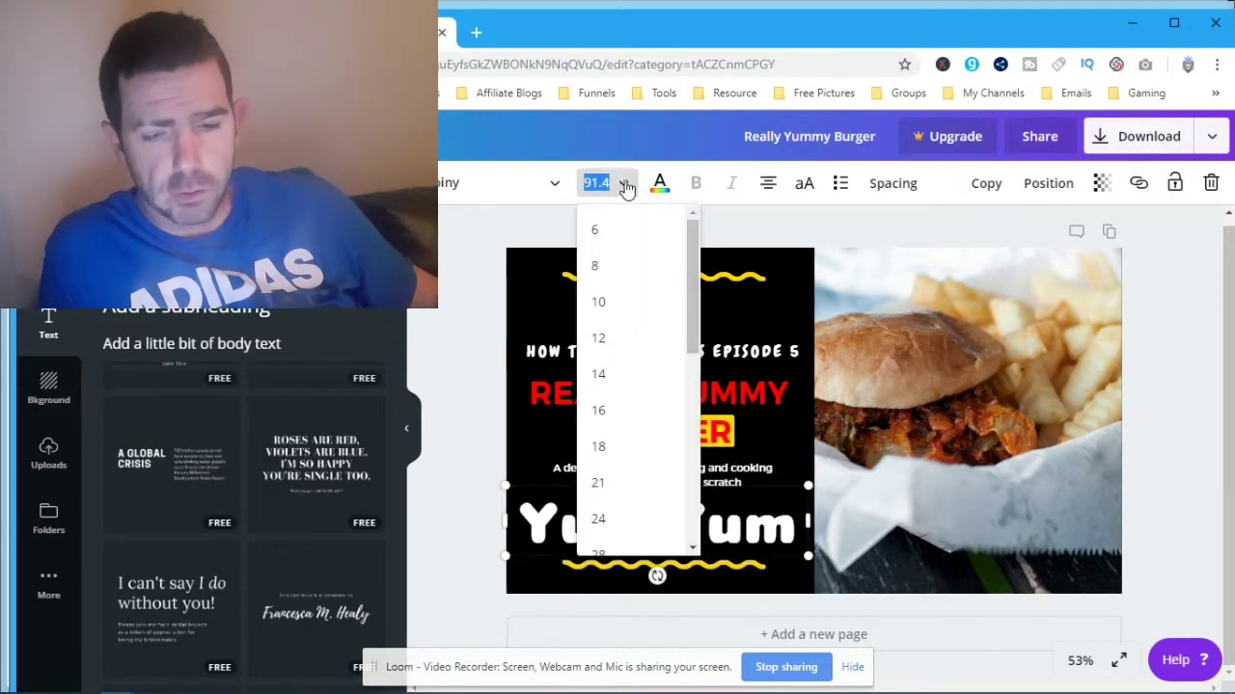
{"action": "scroll", "coordinate": [639, 462], "scroll_direction": "down", "scroll_amount": 5}
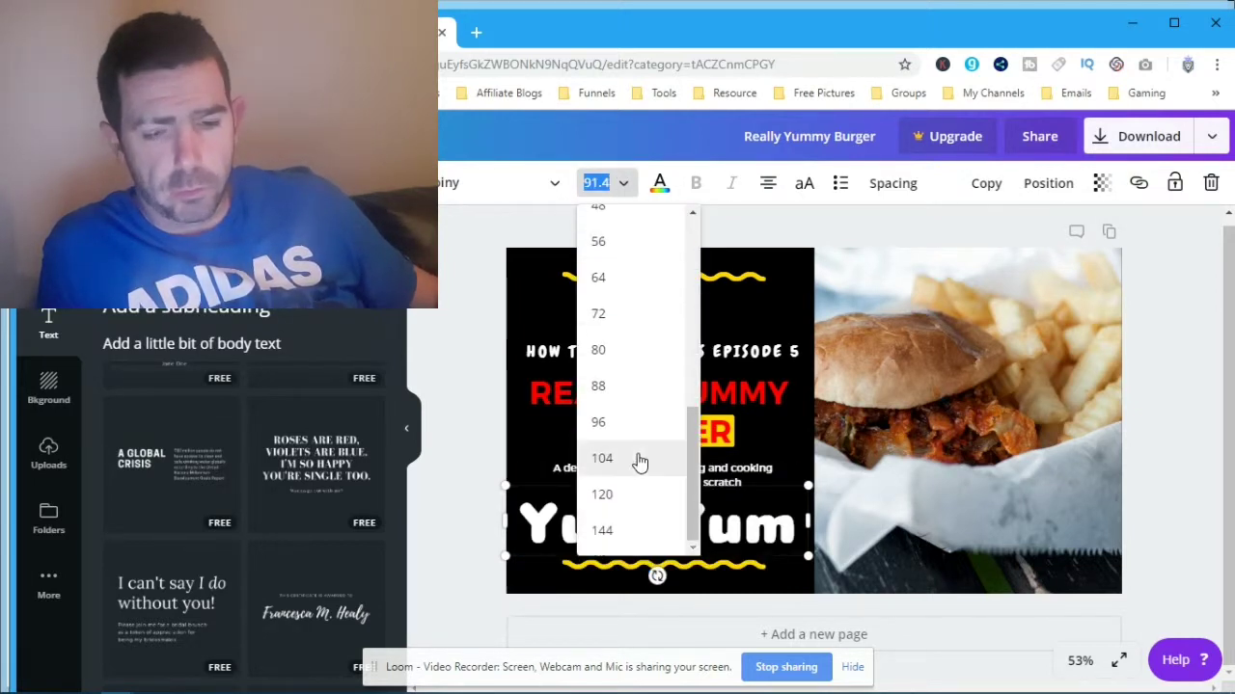
{"action": "left_click", "coordinate": [602, 496]}
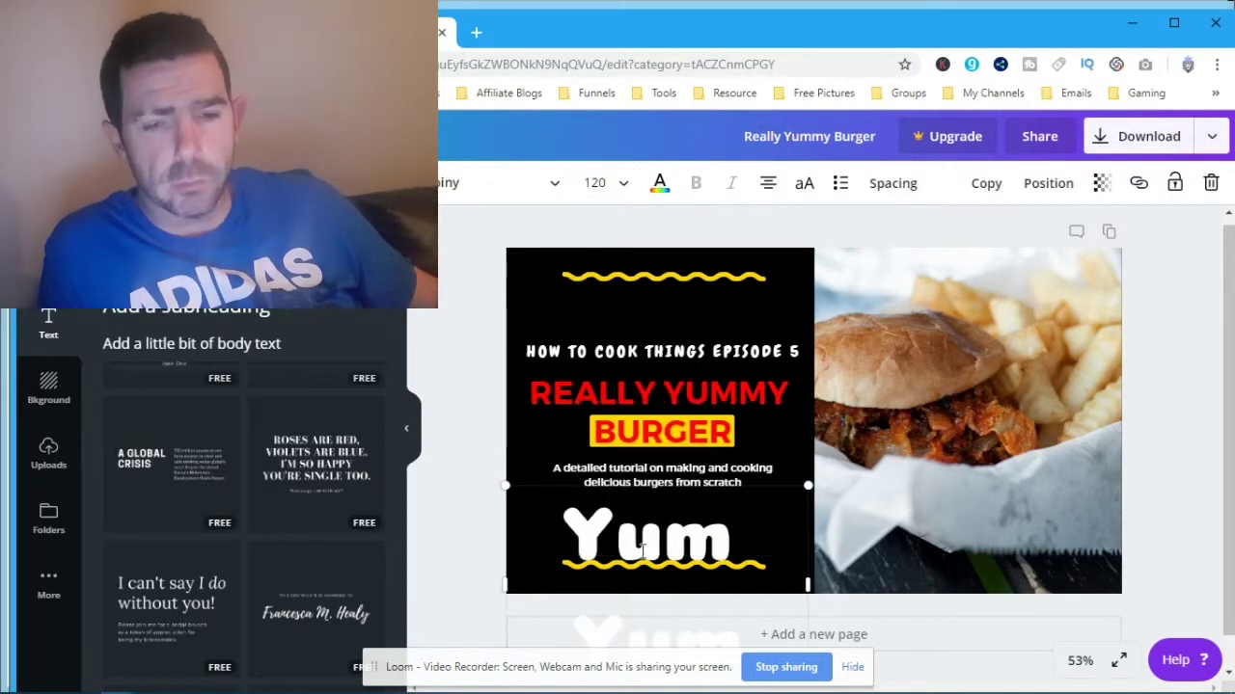
{"action": "left_click", "coordinate": [600, 183]}
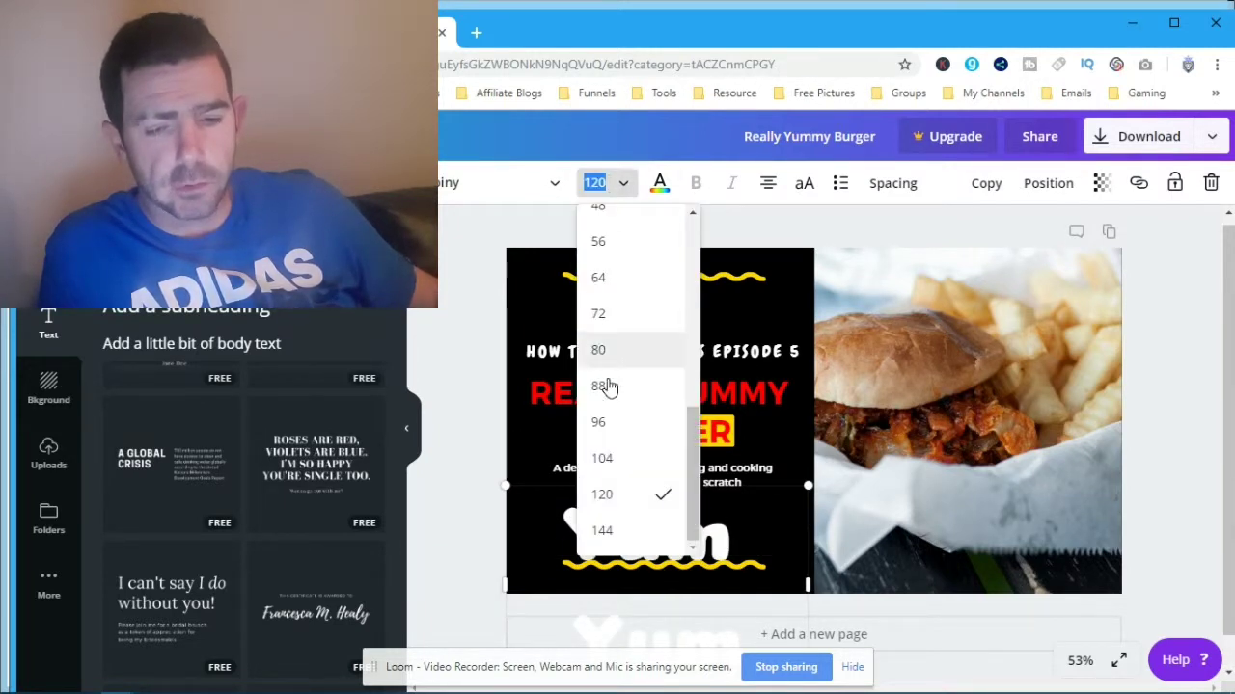
{"action": "left_click", "coordinate": [602, 460]}
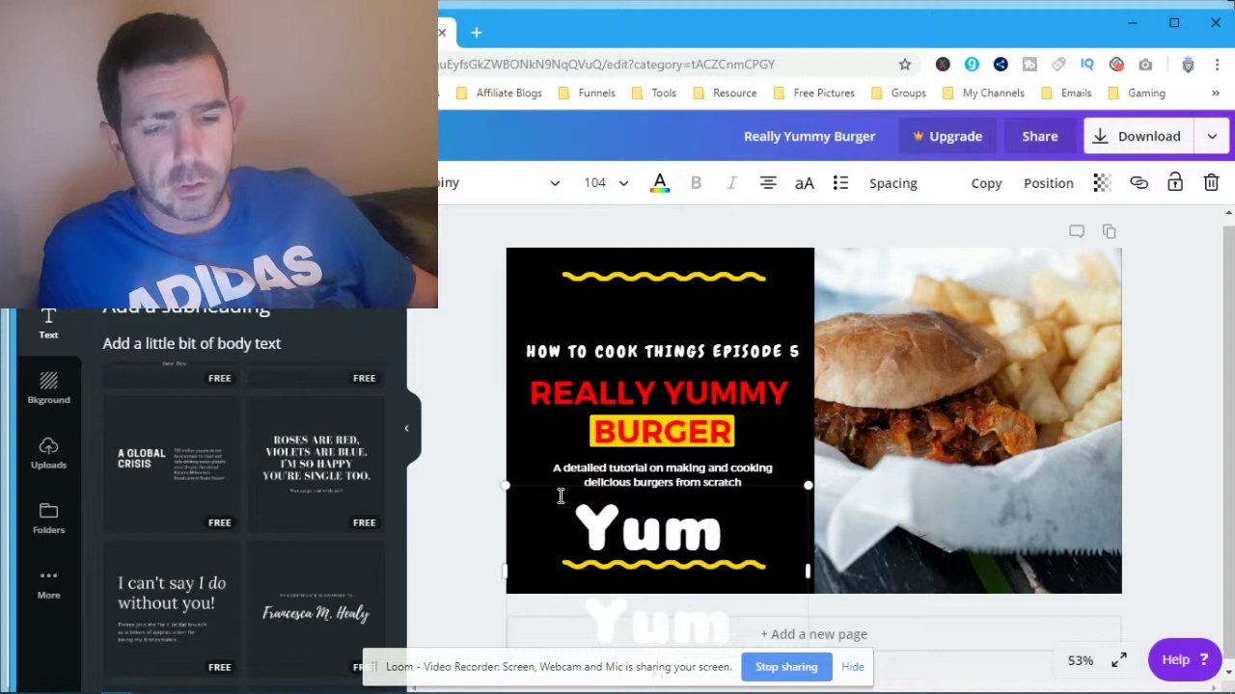
{"action": "left_click", "coordinate": [608, 184]}
{"action": "left_click", "coordinate": [599, 422]}
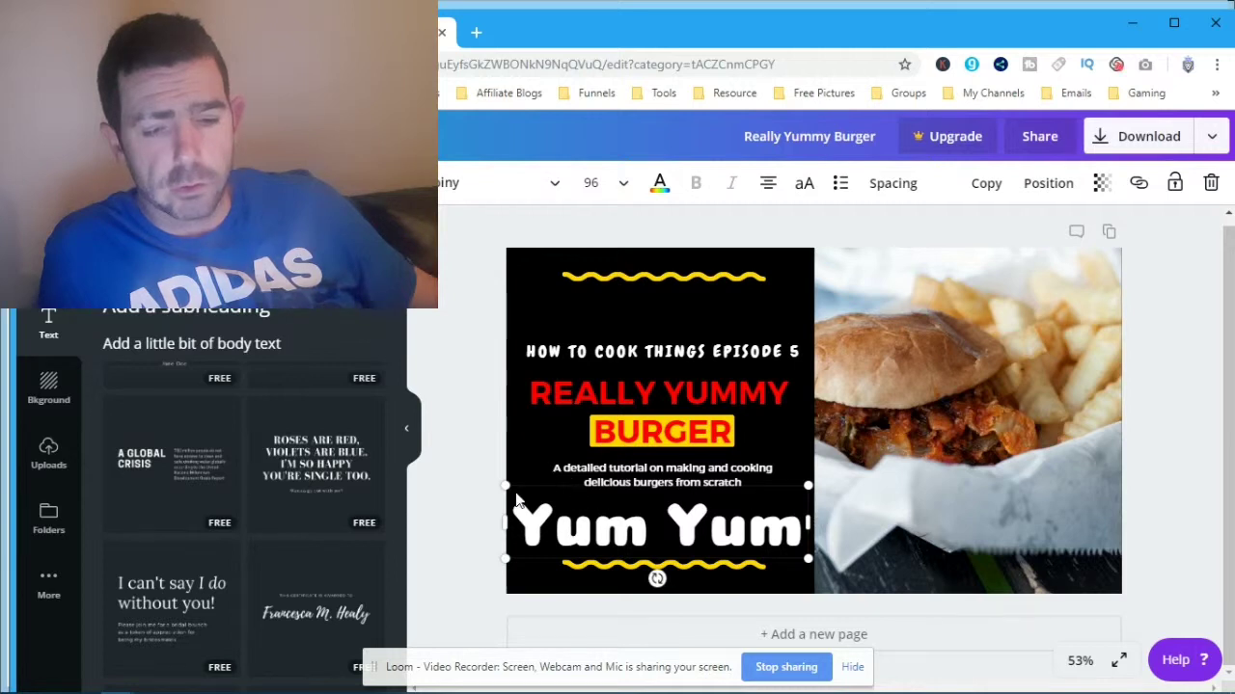
Scale the "Yum Yum" text slightly to size 96.1 and move it up to just above the lower wavy line.
{"action": "mouse_move", "coordinate": [506, 487]}
{"action": "left_mouse_down"}
{"action": "mouse_move", "coordinate": [612, 518]}
{"action": "mouse_move", "coordinate": [524, 508]}
{"action": "mouse_move", "coordinate": [504, 490]}
{"action": "left_mouse_up"}
{"action": "left_click", "coordinate": [637, 529]}
{"action": "mouse_move", "coordinate": [636, 528]}
{"action": "left_mouse_down"}
{"action": "mouse_move", "coordinate": [630, 485]}
{"action": "mouse_move", "coordinate": [665, 551]}
{"action": "mouse_move", "coordinate": [721, 308]}
{"action": "mouse_move", "coordinate": [720, 377]}
{"action": "mouse_move", "coordinate": [666, 515]}
{"action": "mouse_move", "coordinate": [687, 567]}
{"action": "left_mouse_up"}
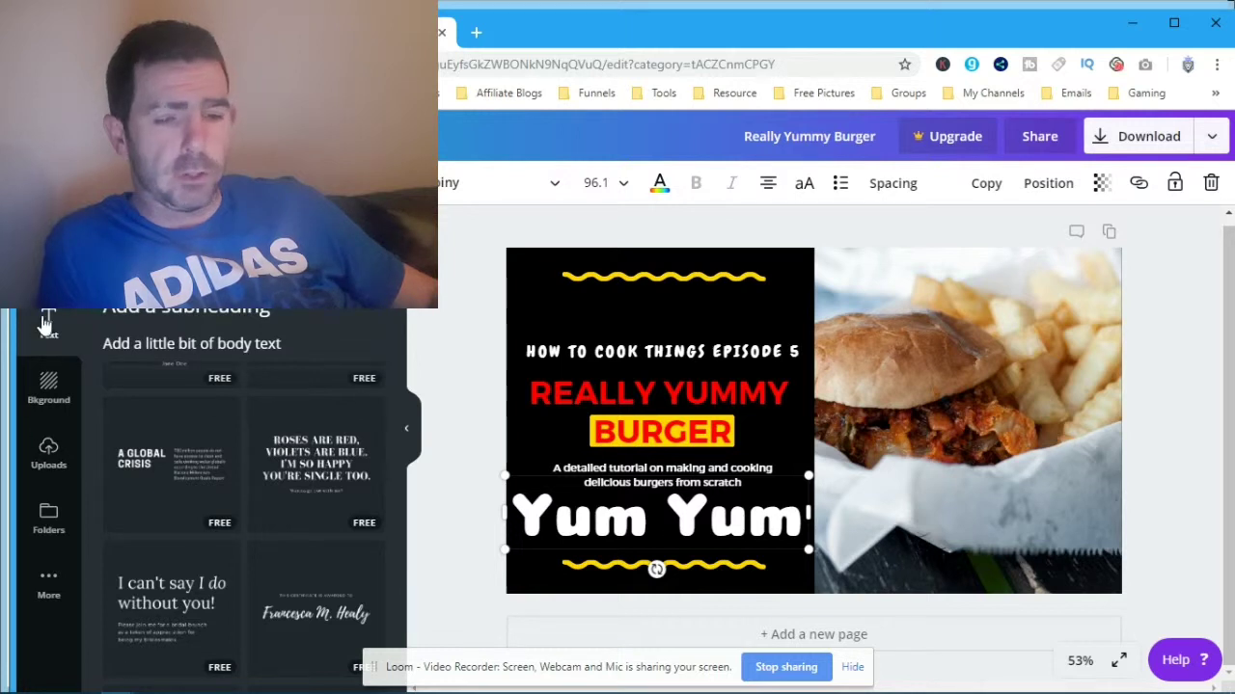
Look at the available backgrounds and the uploaded images.
{"action": "left_click", "coordinate": [48, 386]}
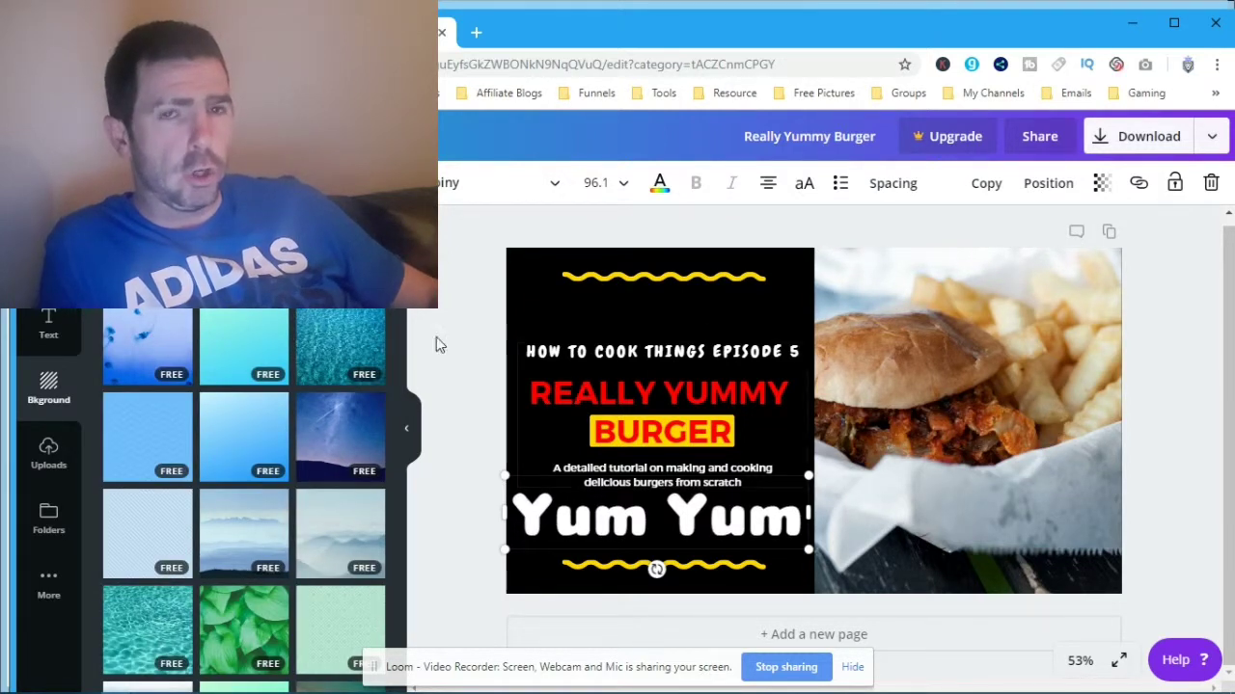
{"action": "left_click", "coordinate": [48, 458]}
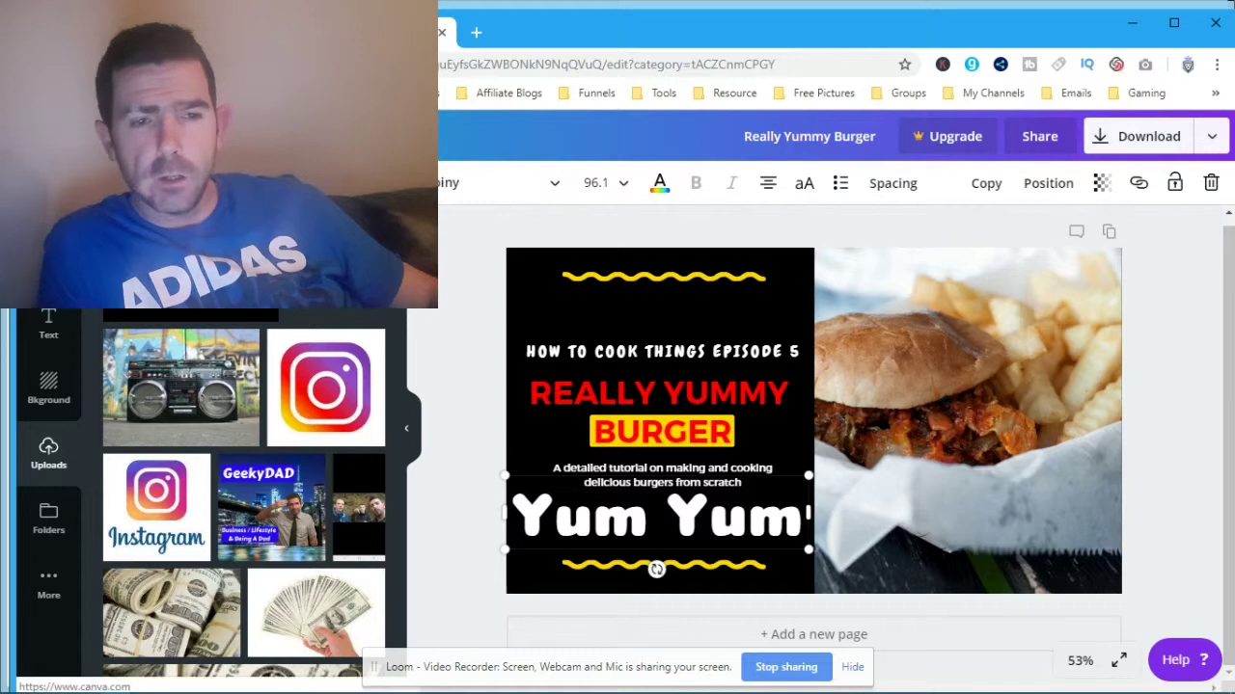
Create a blank Pinterest Graphic and add the uploaded seaside photo of the man with two boys to it.
{"action": "left_click", "coordinate": [443, 36]}
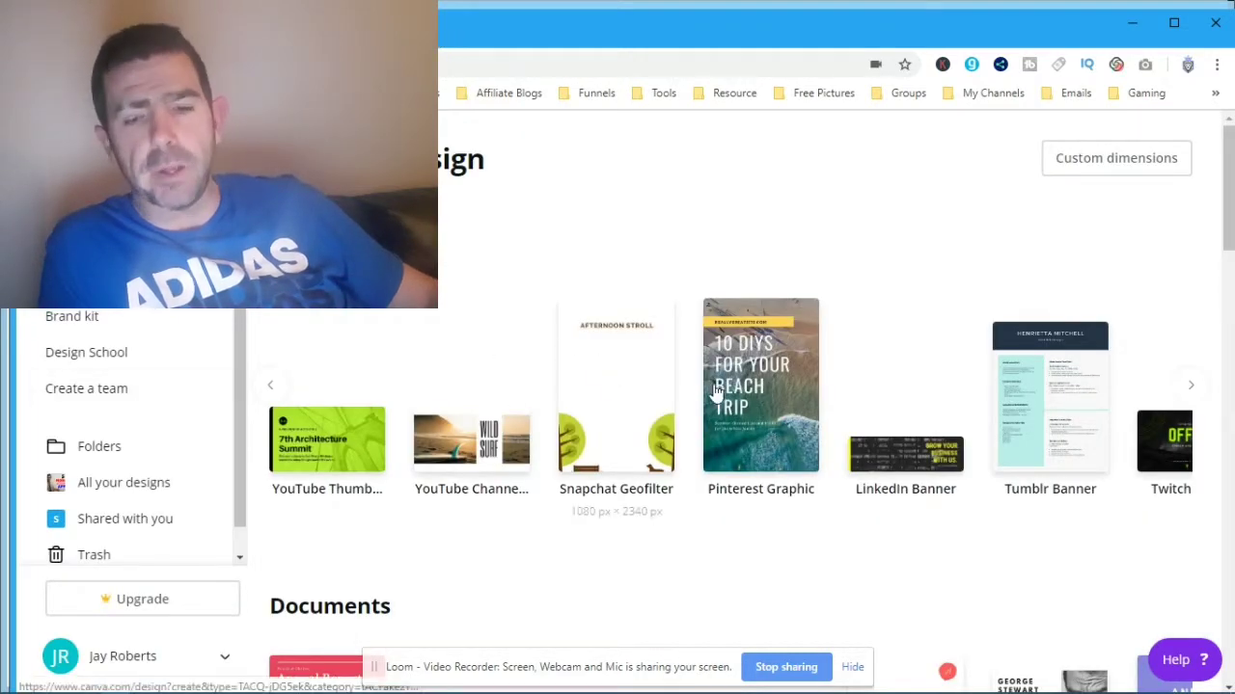
{"action": "left_click", "coordinate": [769, 430]}
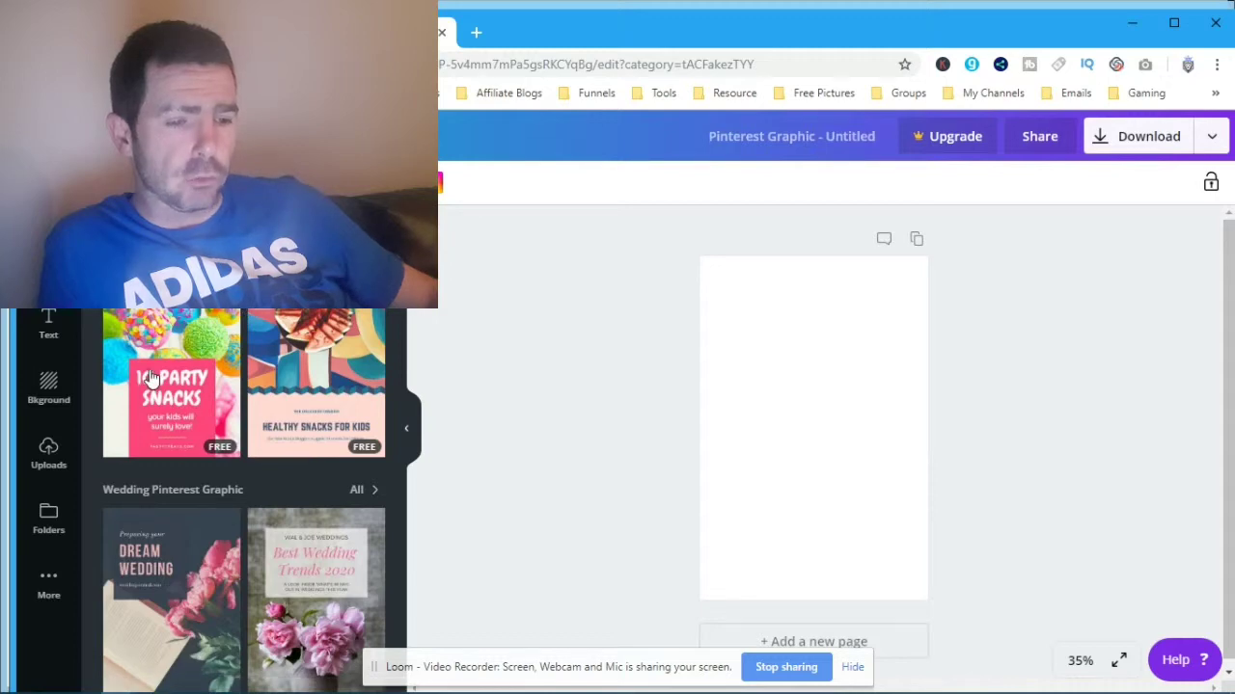
{"action": "left_click", "coordinate": [48, 453]}
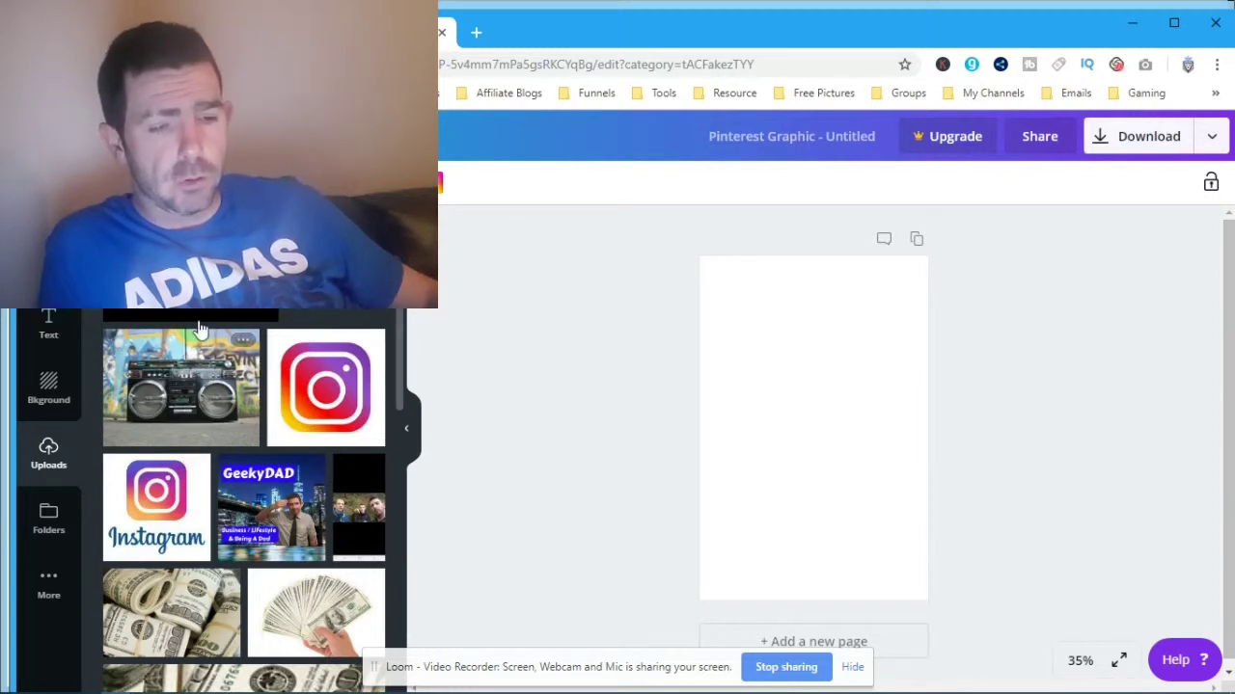
{"action": "scroll", "coordinate": [206, 419], "scroll_direction": "down", "scroll_amount": 6}
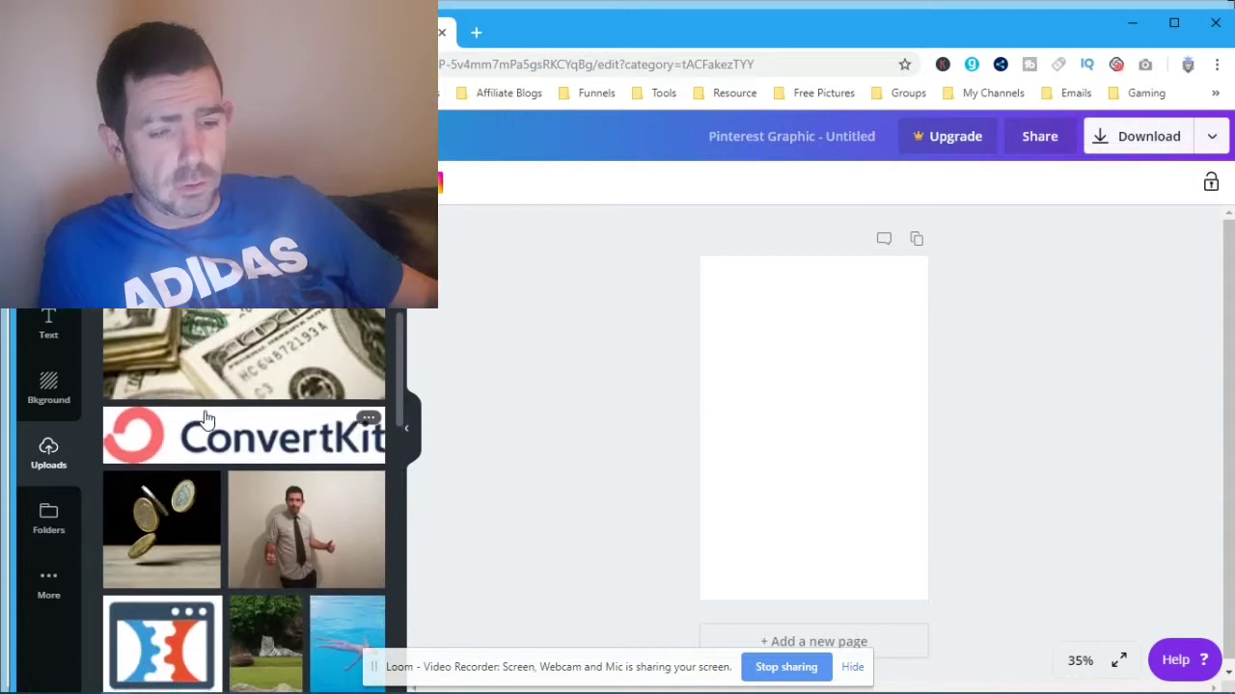
{"action": "scroll", "coordinate": [205, 419], "scroll_direction": "down", "scroll_amount": 6}
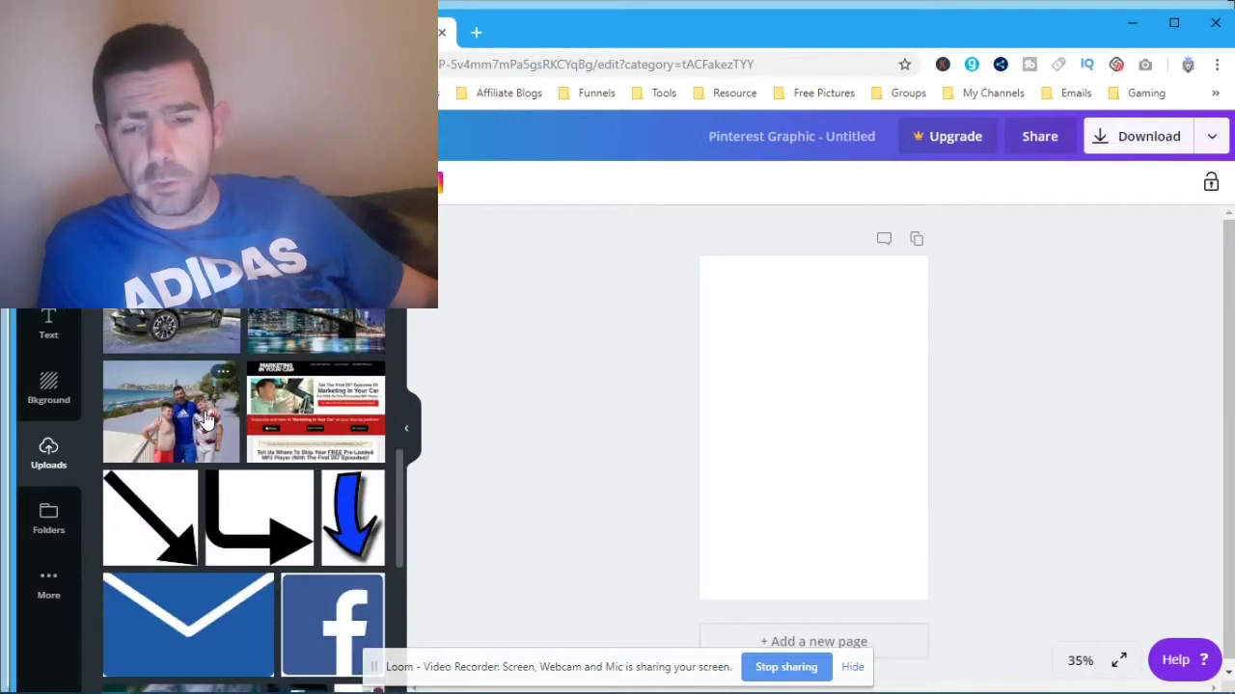
{"action": "left_click", "coordinate": [206, 419]}
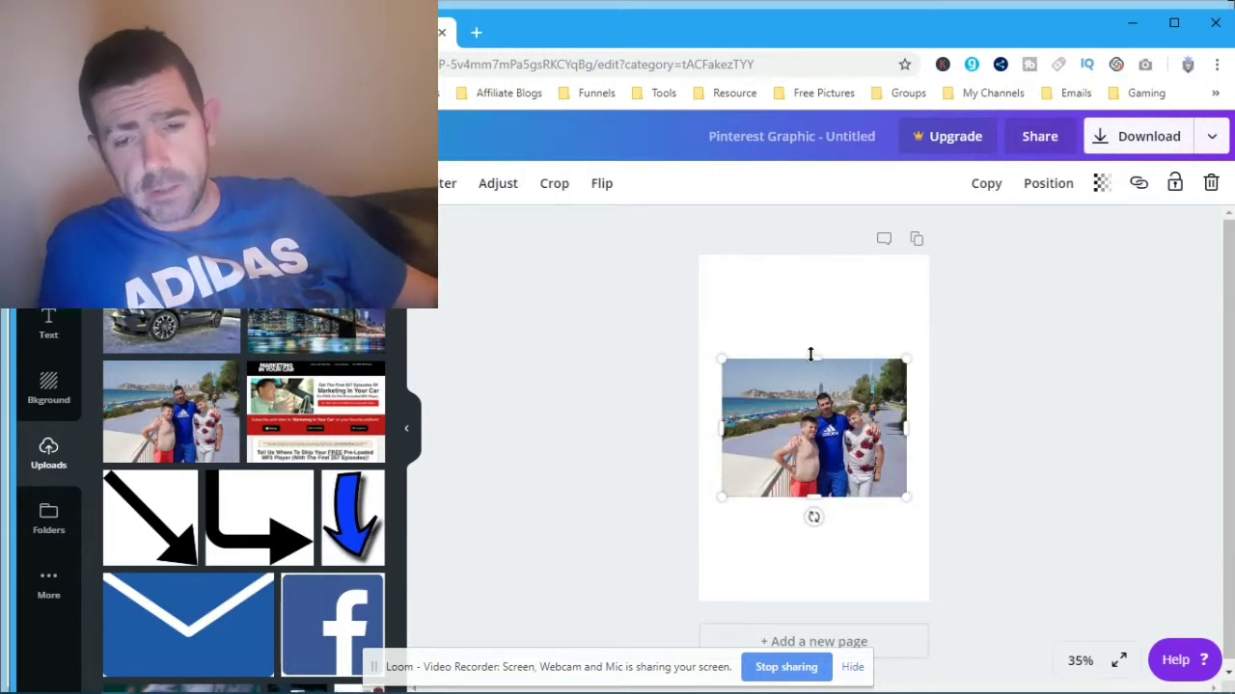
Enlarge and reposition the photo so it spans the page's full width, leaving a white strip along the page's lower edge.
{"action": "mouse_move", "coordinate": [813, 359]}
{"action": "left_mouse_down"}
{"action": "mouse_move", "coordinate": [770, 228]}
{"action": "mouse_move", "coordinate": [813, 359]}
{"action": "left_mouse_up"}
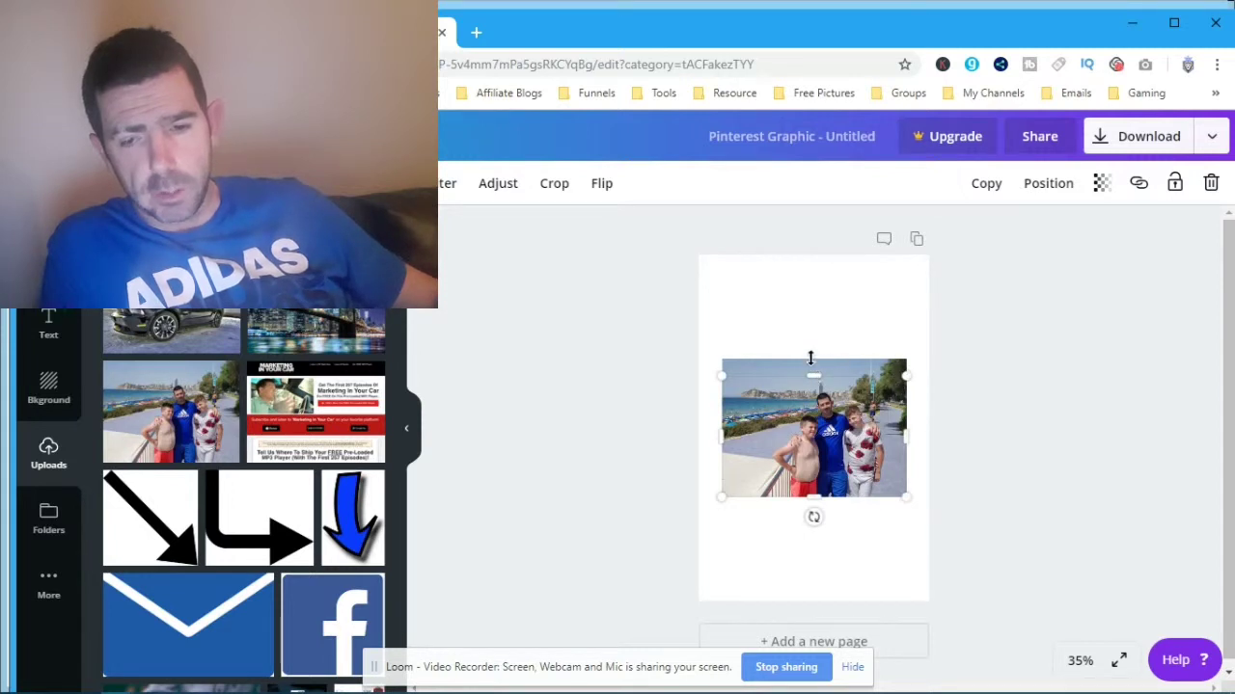
{"action": "left_click_drag", "start_coordinate": [810, 358], "coordinate": [810, 358]}
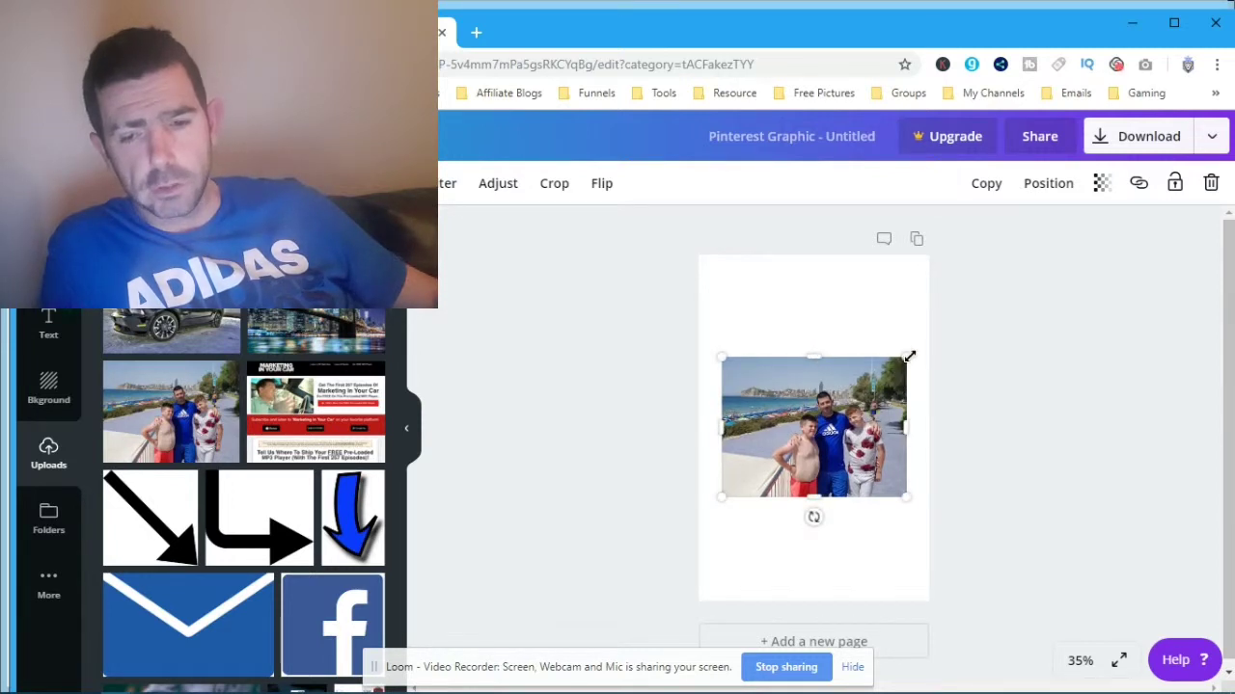
{"action": "left_click_drag", "start_coordinate": [910, 351], "coordinate": [941, 319]}
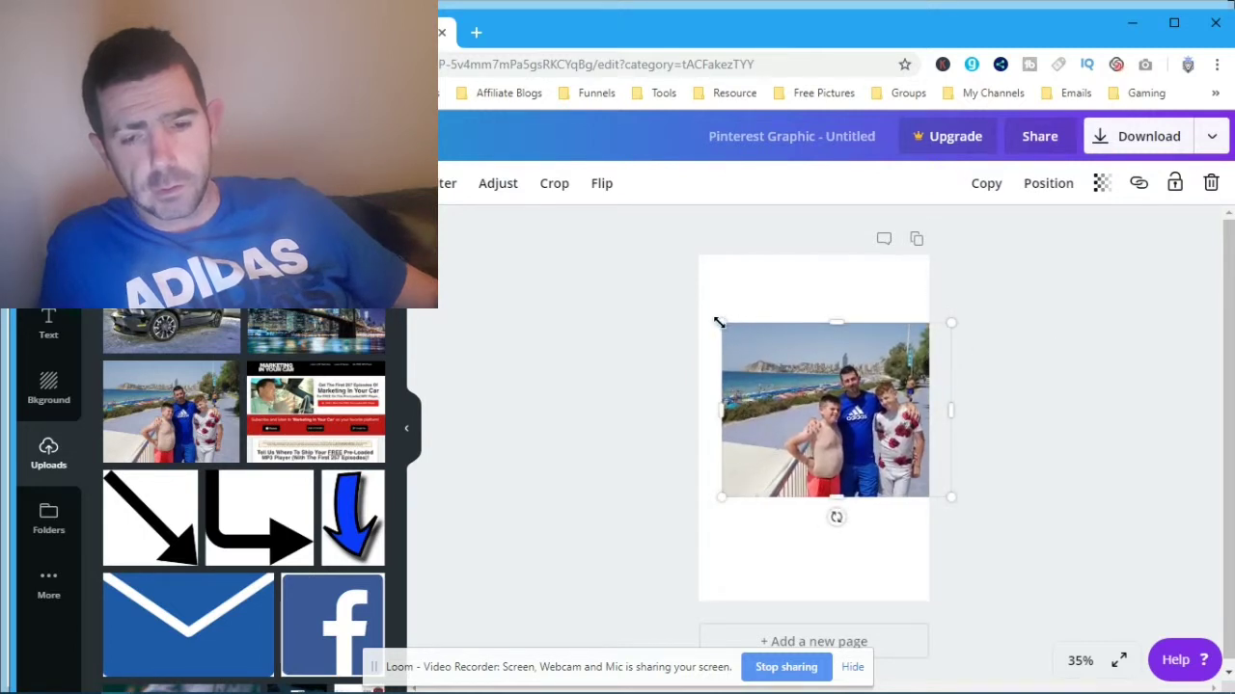
{"action": "left_click_drag", "start_coordinate": [719, 322], "coordinate": [620, 267]}
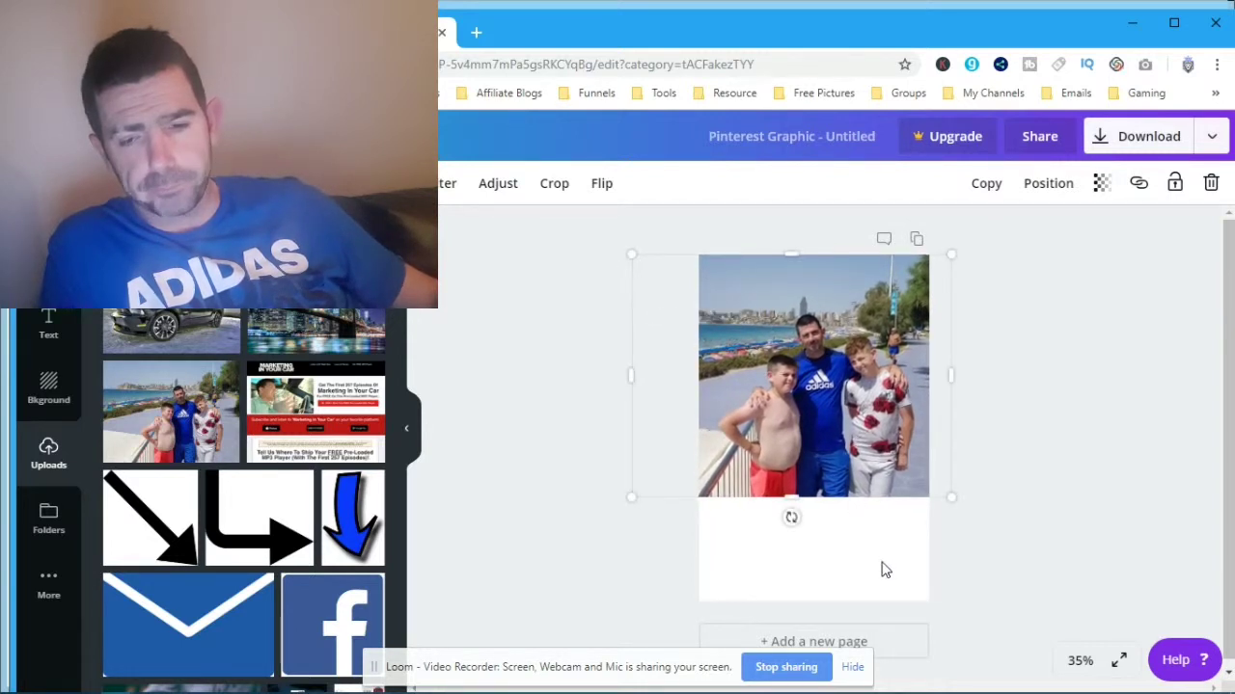
{"action": "left_click_drag", "start_coordinate": [791, 495], "coordinate": [809, 394]}
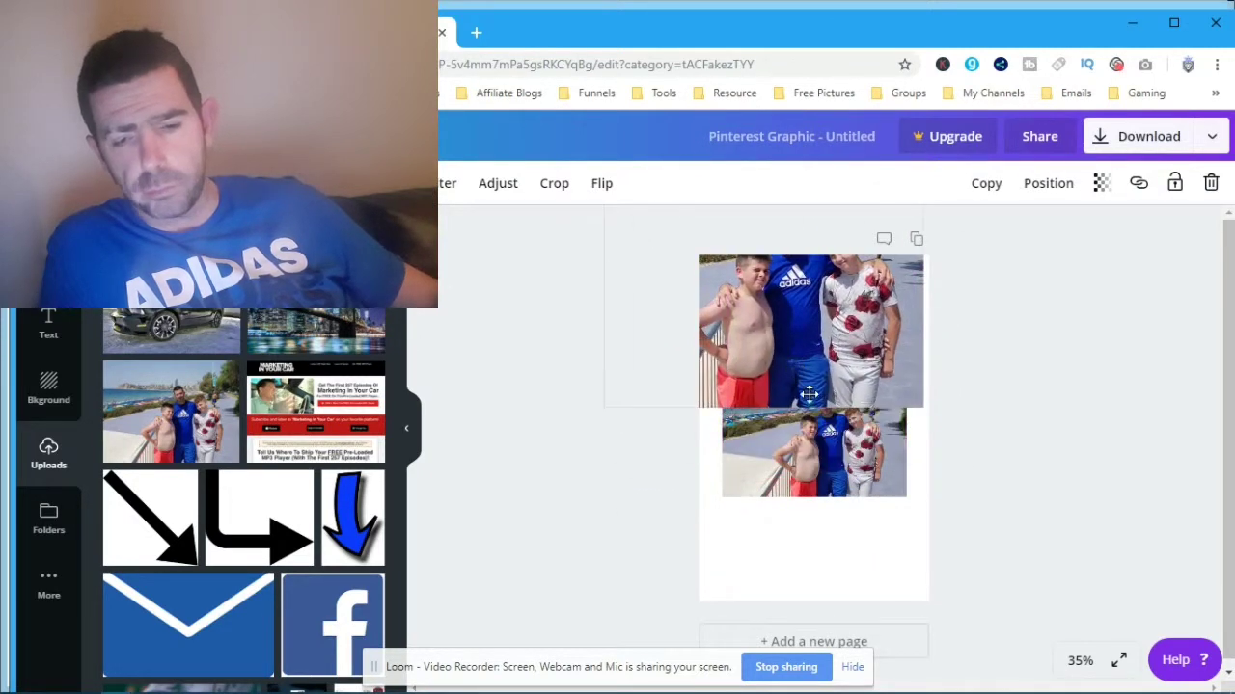
{"action": "left_click_drag", "start_coordinate": [791, 521], "coordinate": [791, 522]}
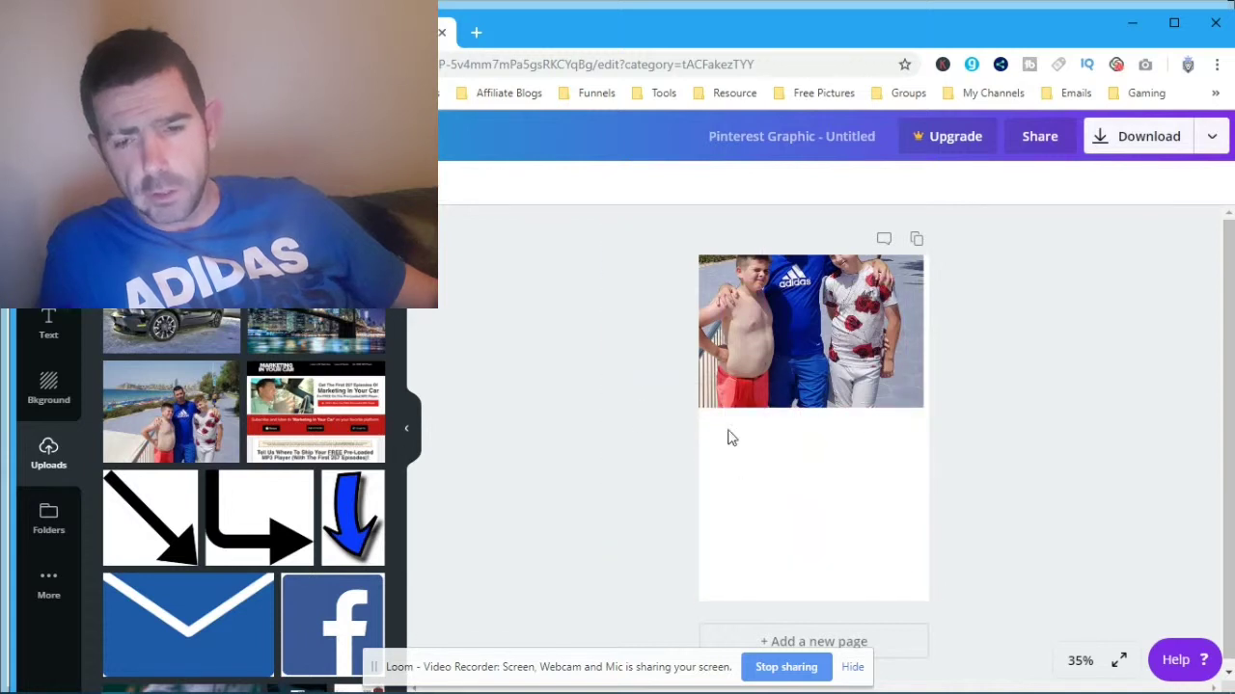
{"action": "left_click_drag", "start_coordinate": [730, 435], "coordinate": [804, 476]}
{"action": "left_click", "coordinate": [743, 574]}
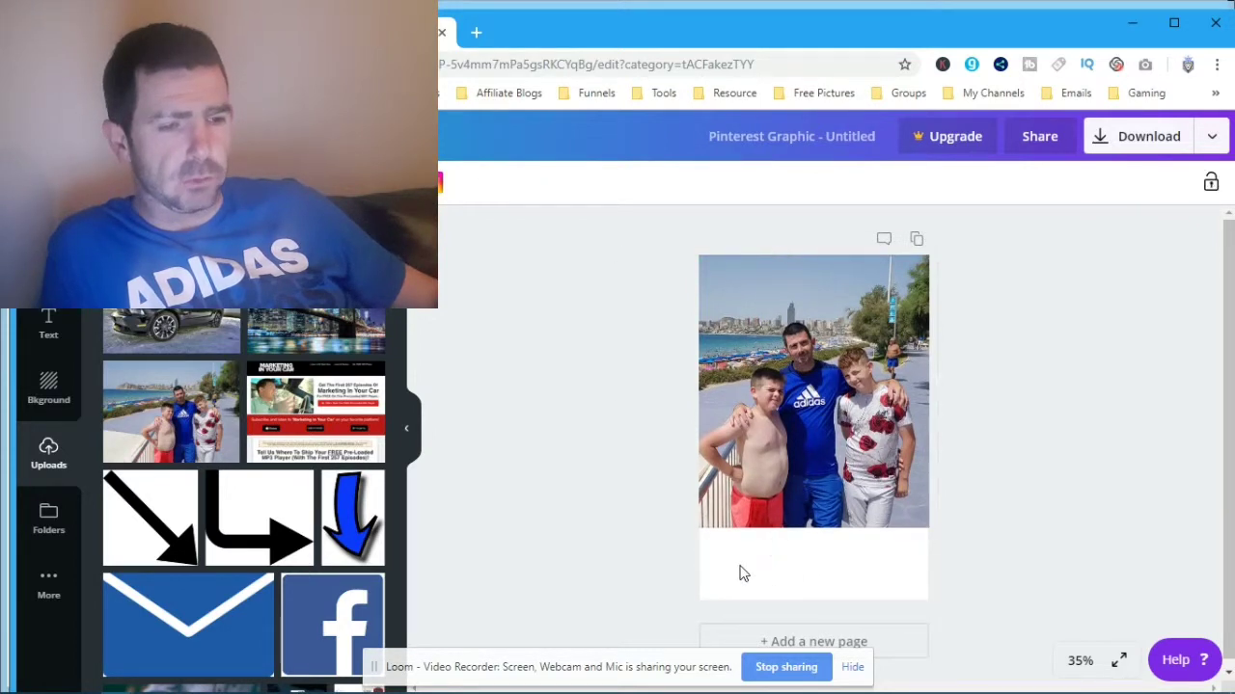
Add a heading to the page in the Adigiana Toybox font at size 64.
{"action": "left_click", "coordinate": [49, 327]}
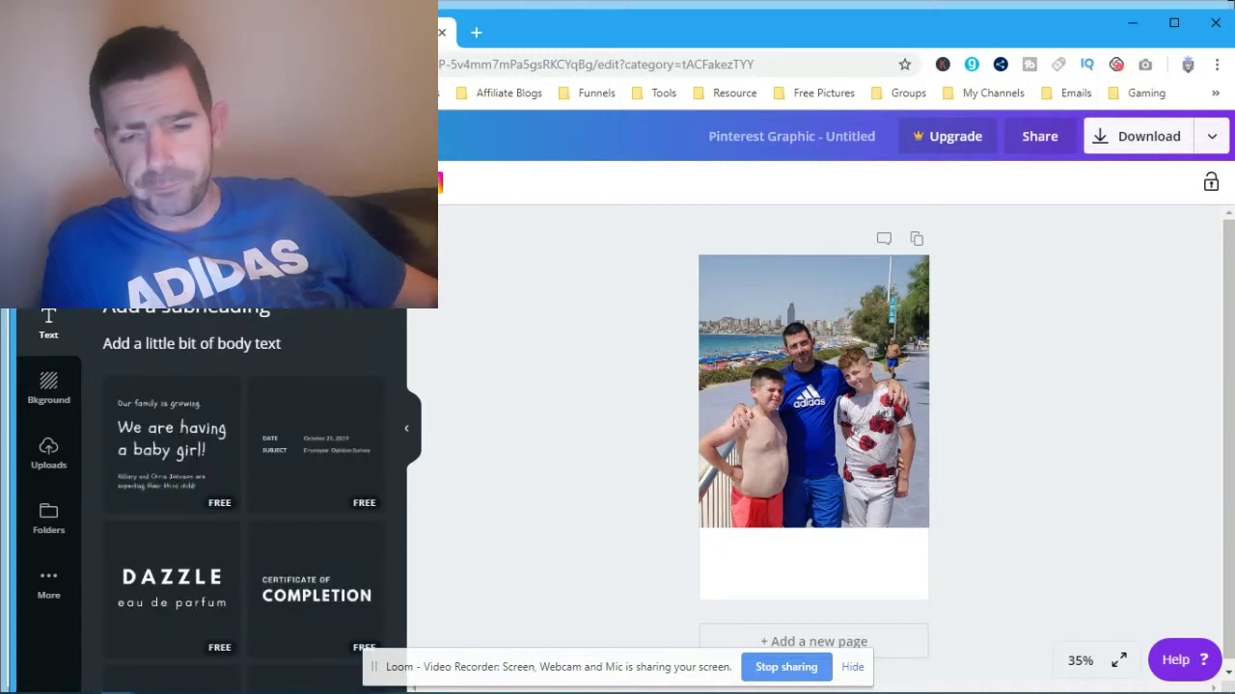
{"action": "left_click", "coordinate": [184, 275]}
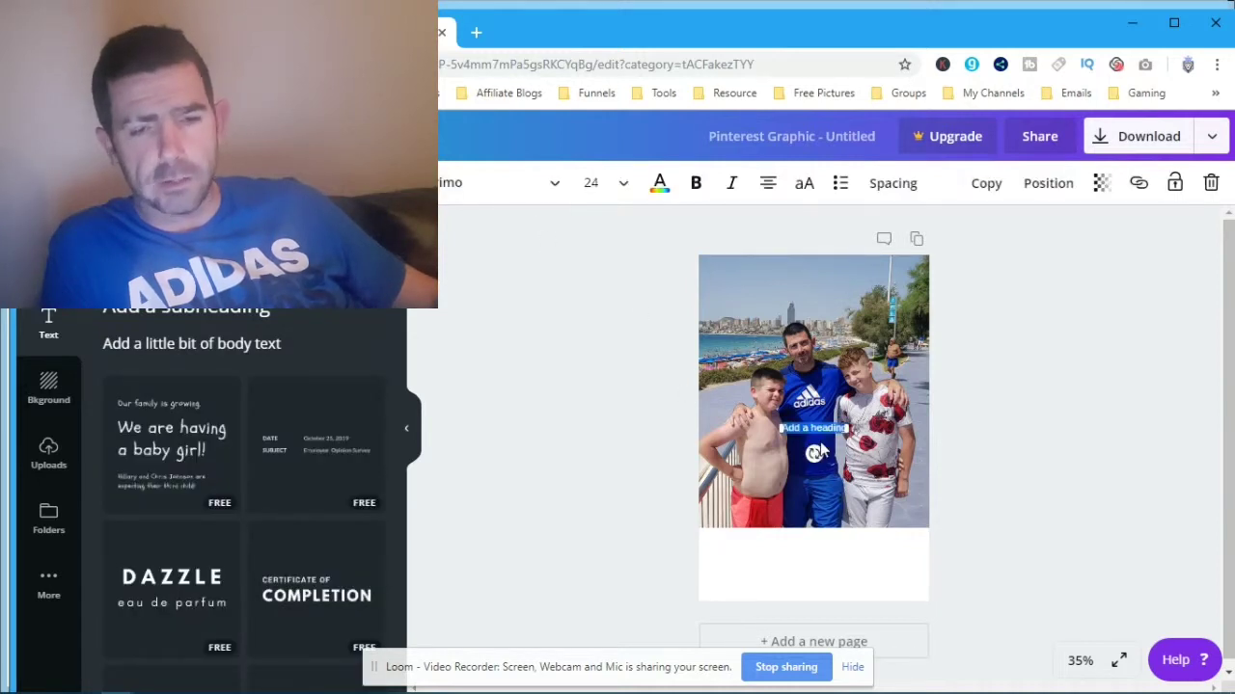
{"action": "left_click", "coordinate": [605, 188]}
{"action": "scroll", "coordinate": [610, 521], "scroll_direction": "down", "scroll_amount": 3}
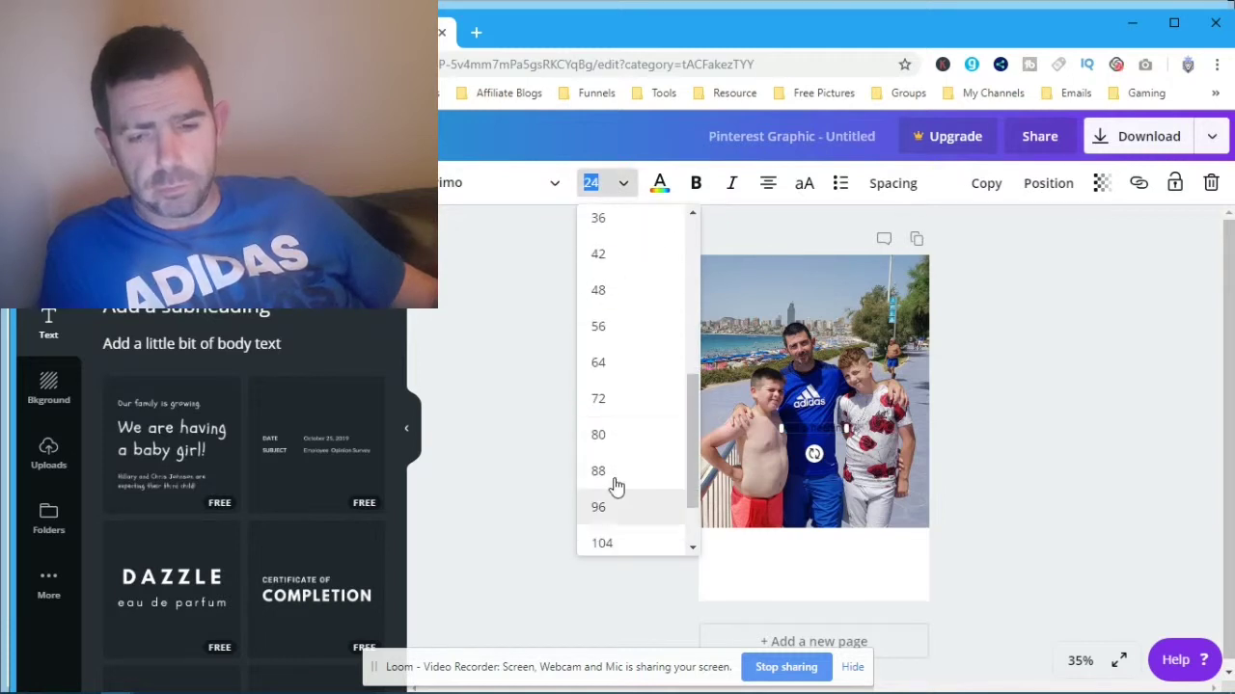
{"action": "left_click", "coordinate": [612, 362]}
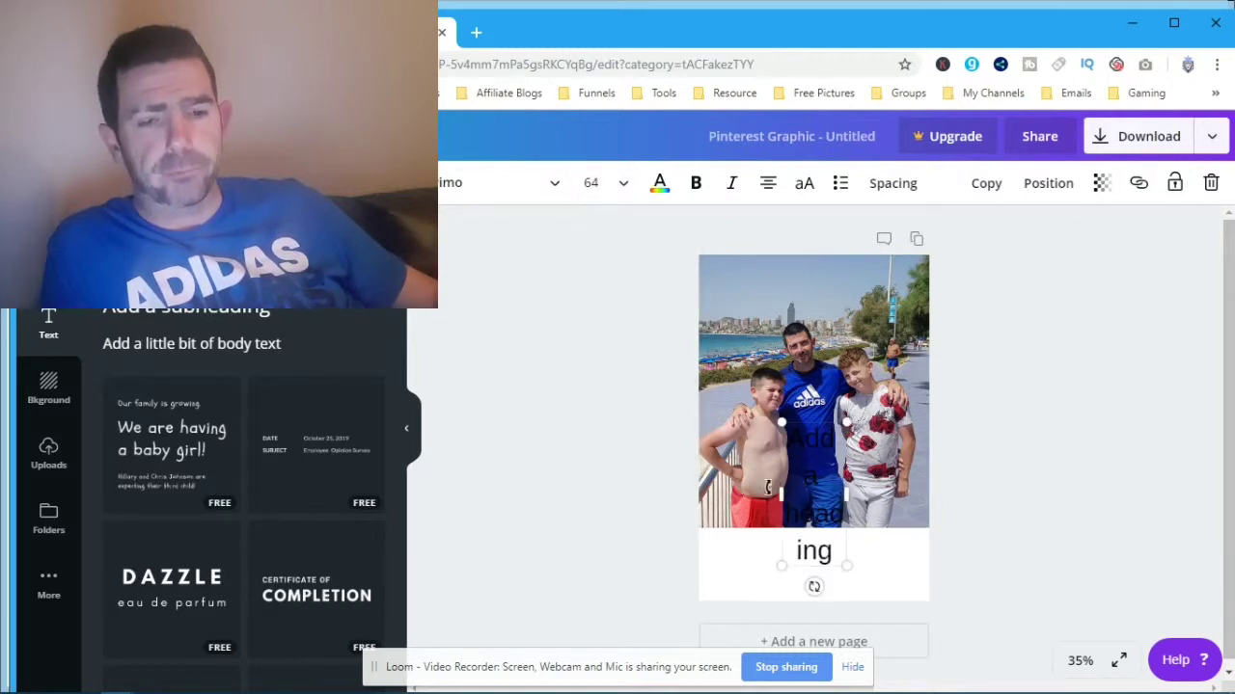
{"action": "left_click", "coordinate": [469, 193]}
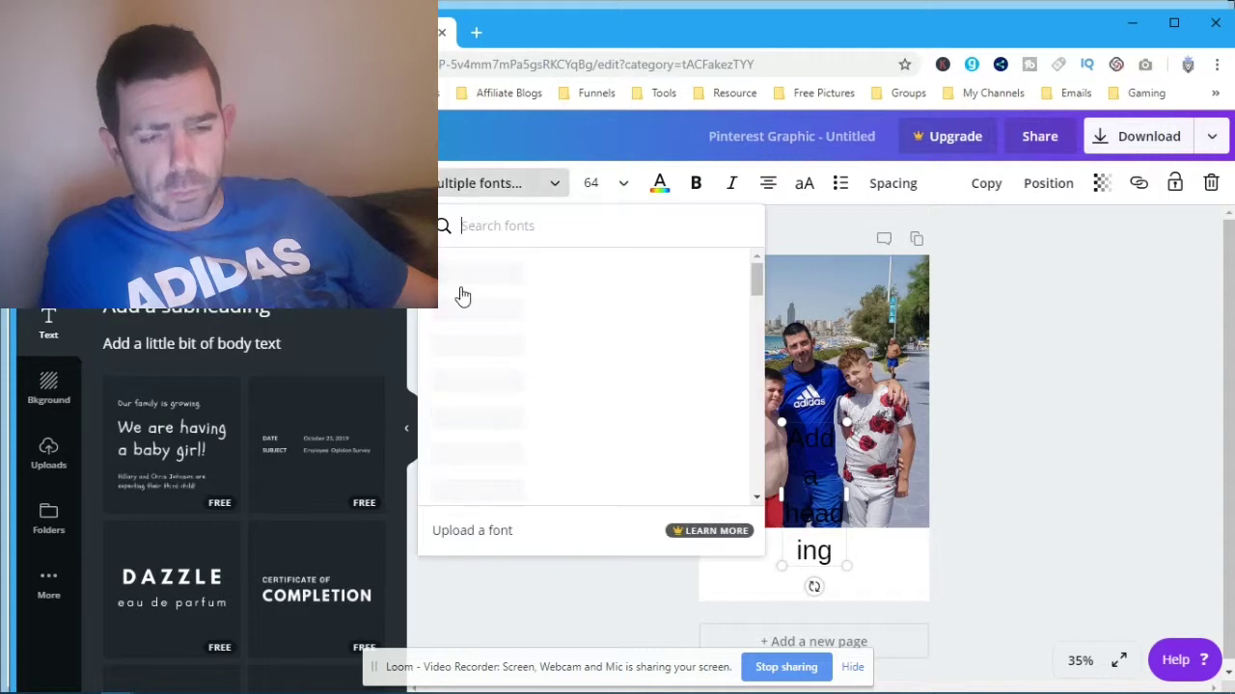
{"action": "scroll", "coordinate": [453, 401], "scroll_direction": "down", "scroll_amount": 2}
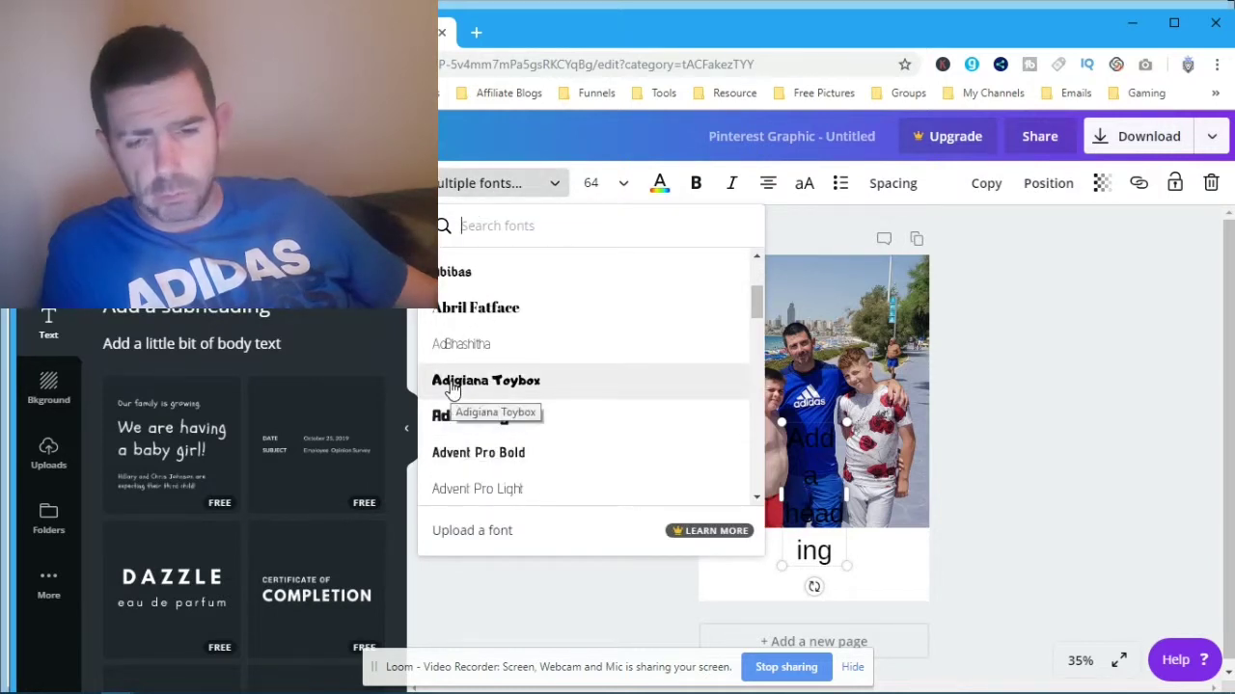
{"action": "left_click", "coordinate": [452, 385]}
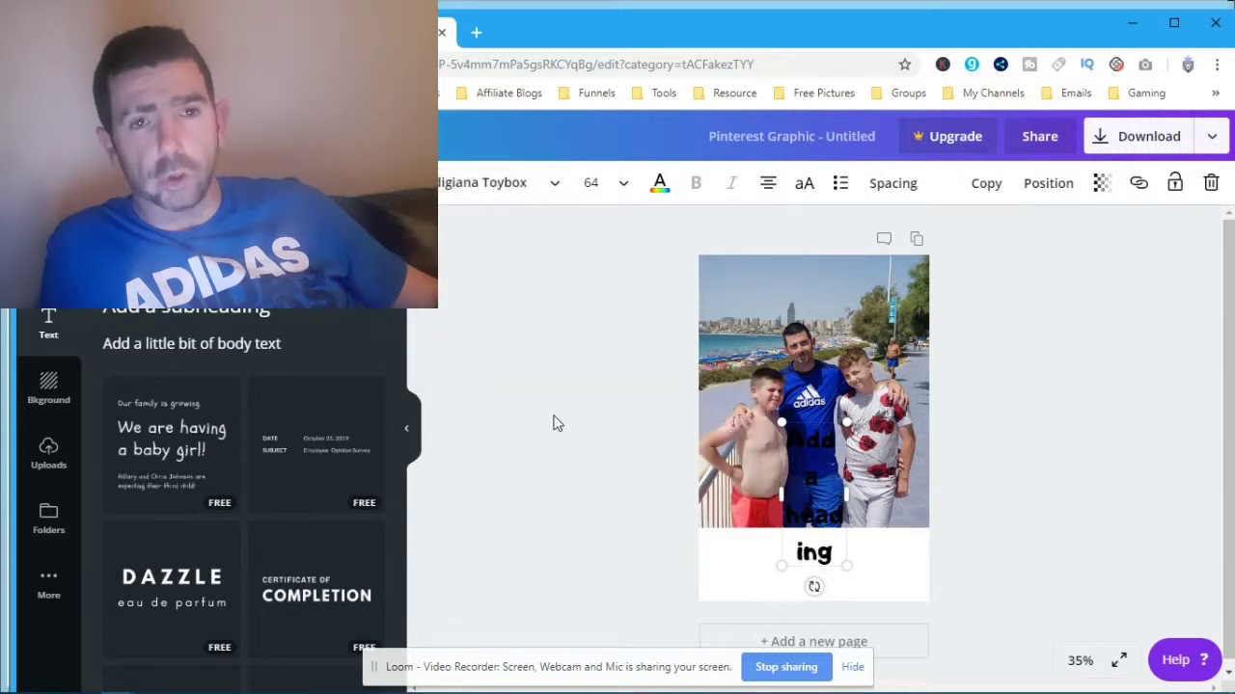
Colour the heading red (#f80707), and widen it to a single line in the white strip below the photo.
{"action": "left_click", "coordinate": [660, 186]}
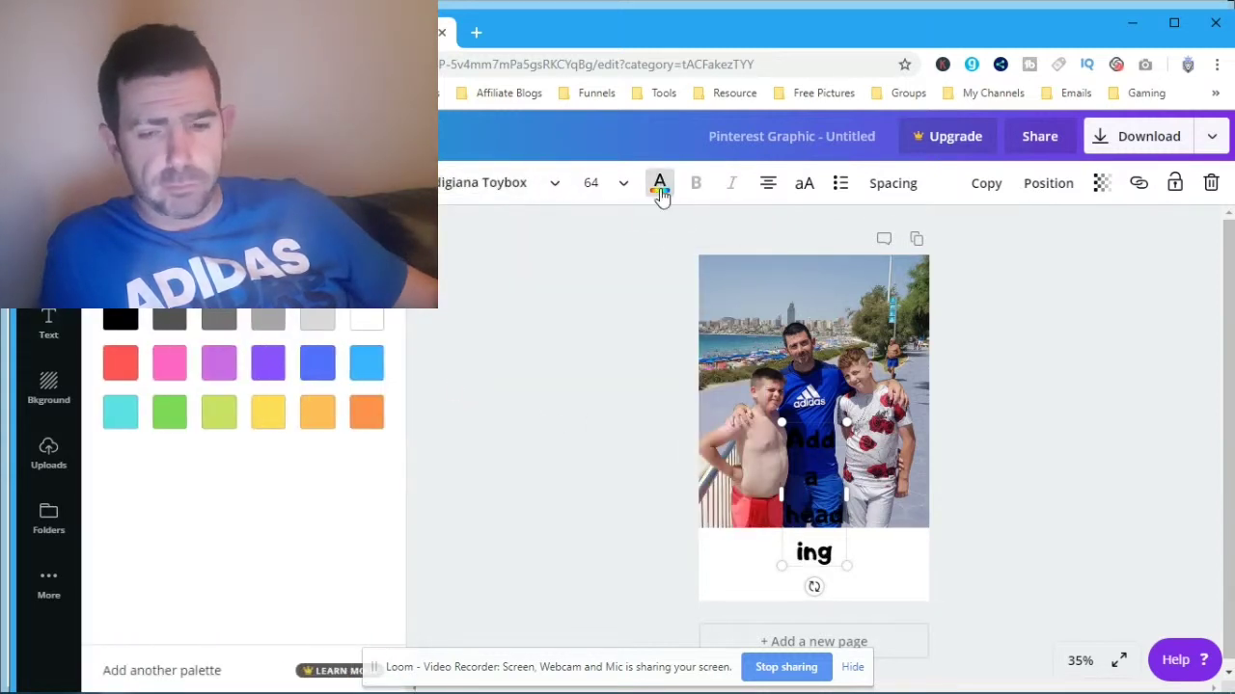
{"action": "left_click", "coordinate": [119, 322]}
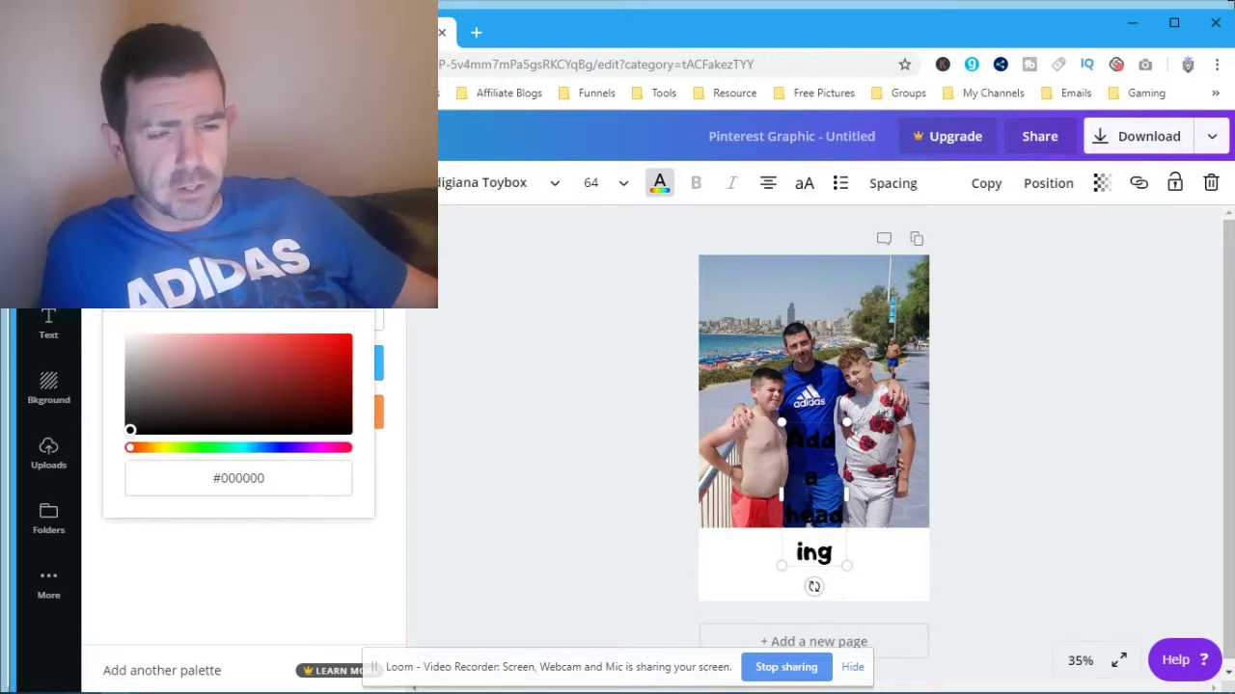
{"action": "left_click", "coordinate": [346, 340]}
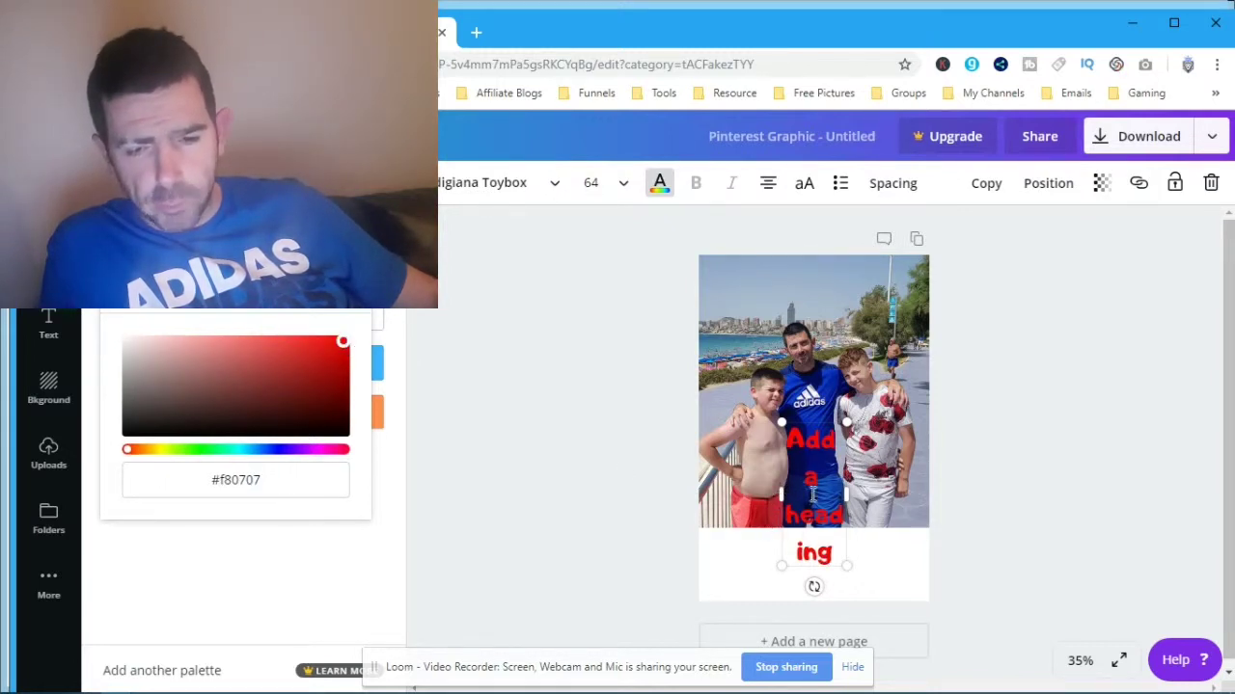
{"action": "left_click_drag", "start_coordinate": [781, 495], "coordinate": [673, 512]}
{"action": "left_click_drag", "start_coordinate": [794, 463], "coordinate": [858, 576]}
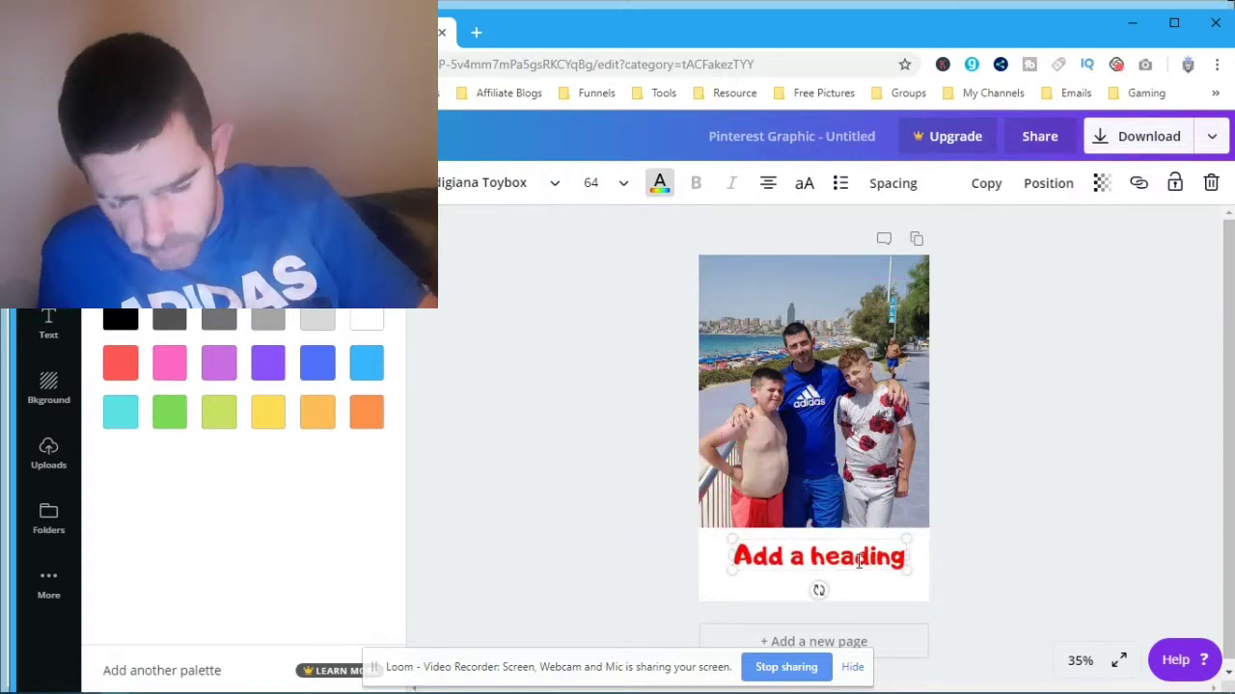
Replace the heading's placeholder text with "Me & My Boys".
{"action": "triple_click", "coordinate": [859, 560]}
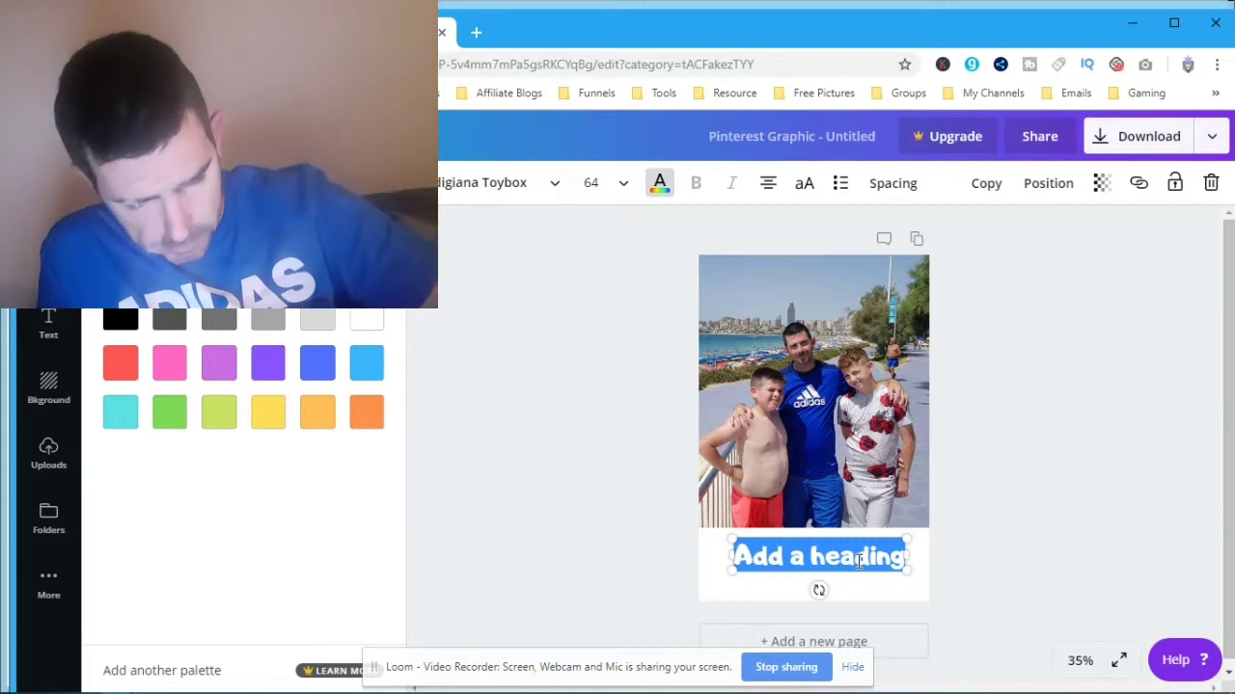
{"action": "type", "text": "Me"}
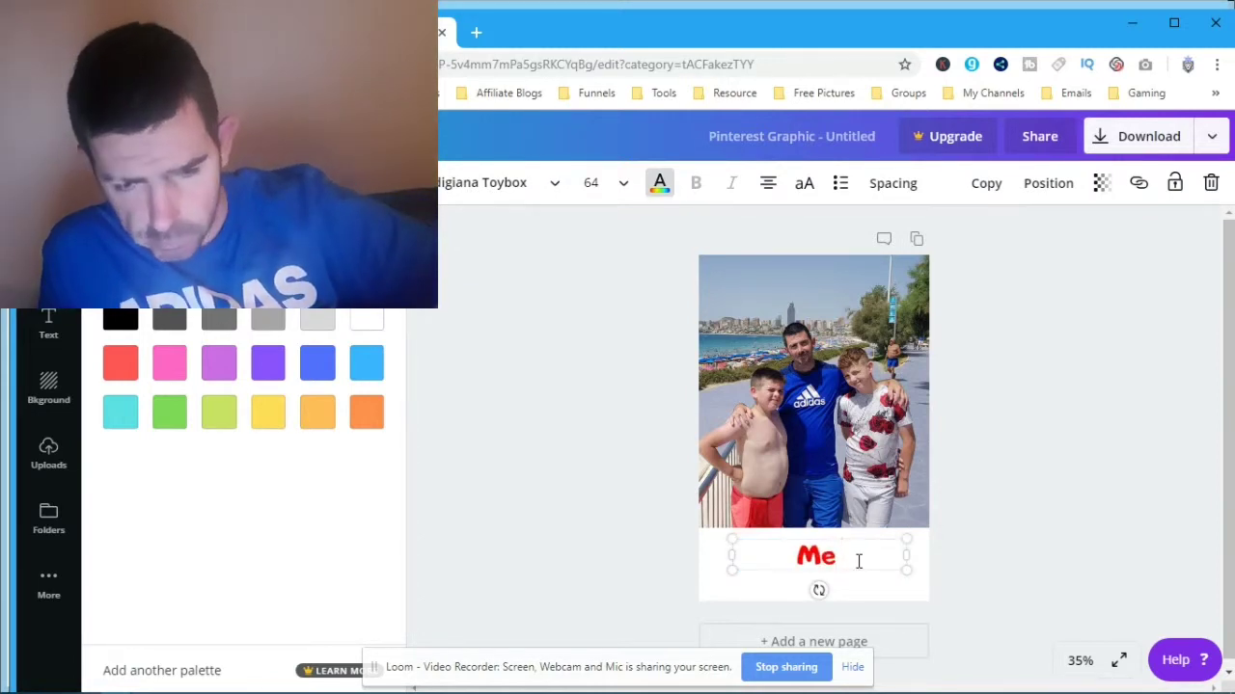
{"action": "type", "text": " &"}
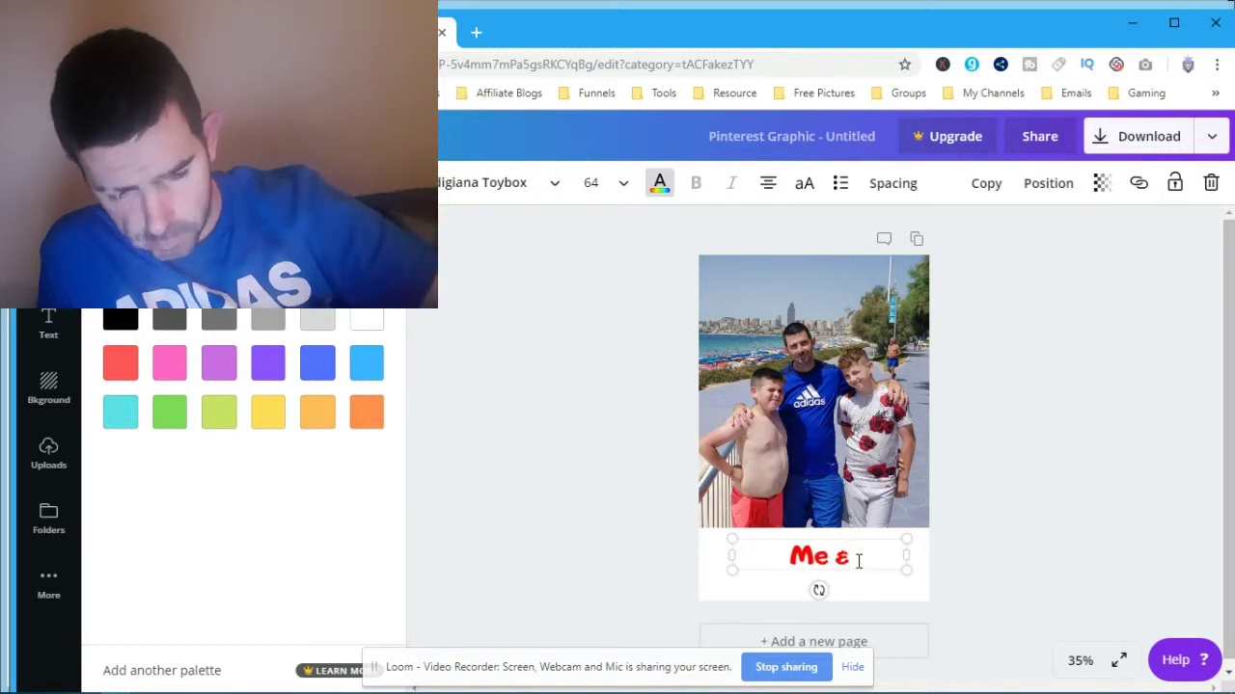
{"action": "type", "text": " my"}
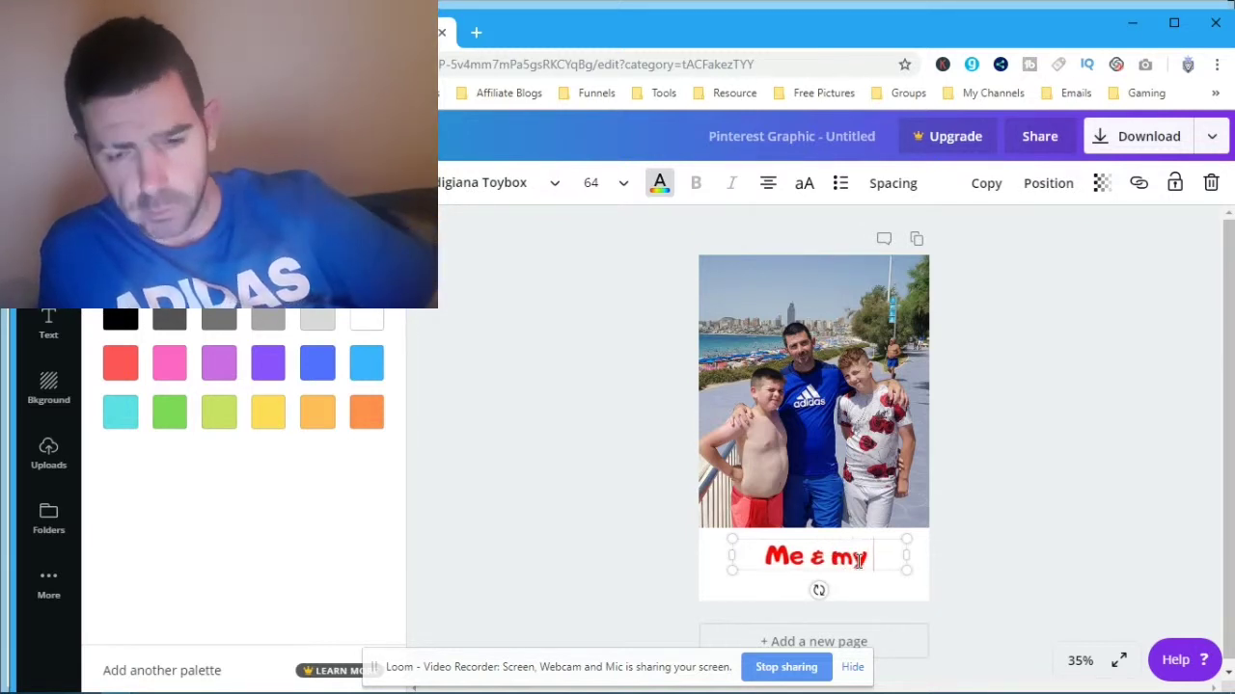
{"action": "type", "text": " Boys"}
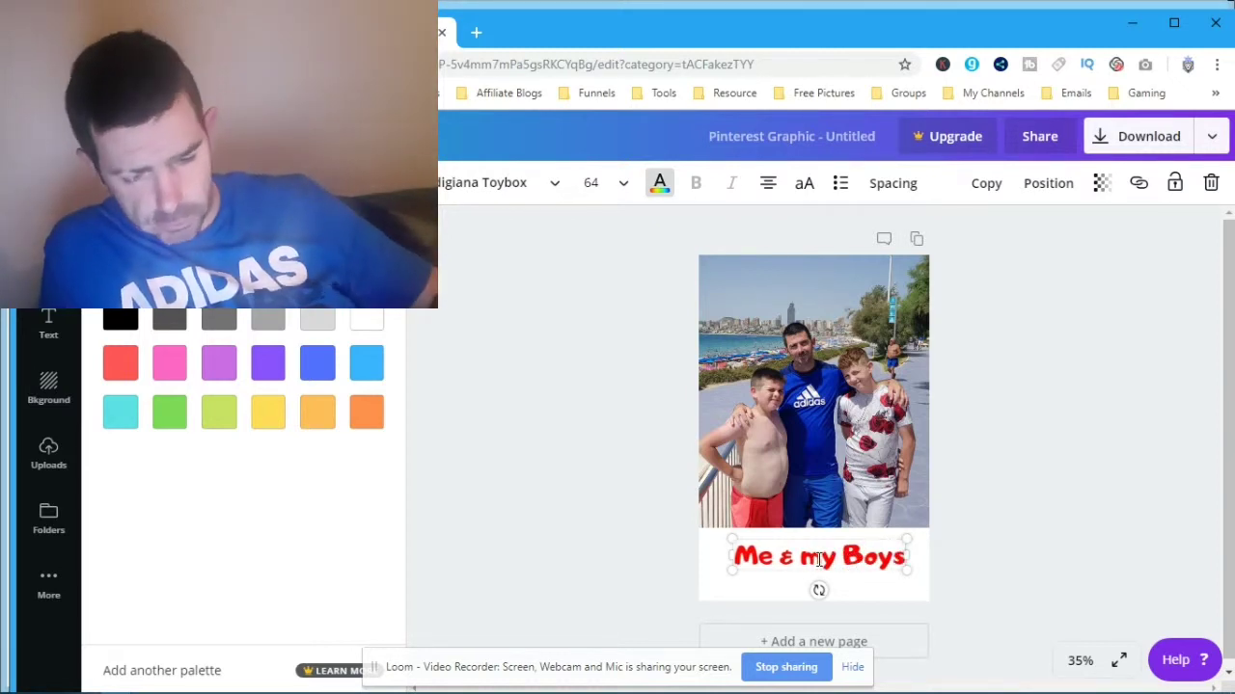
{"action": "left_click_drag", "start_coordinate": [820, 557], "coordinate": [802, 557]}
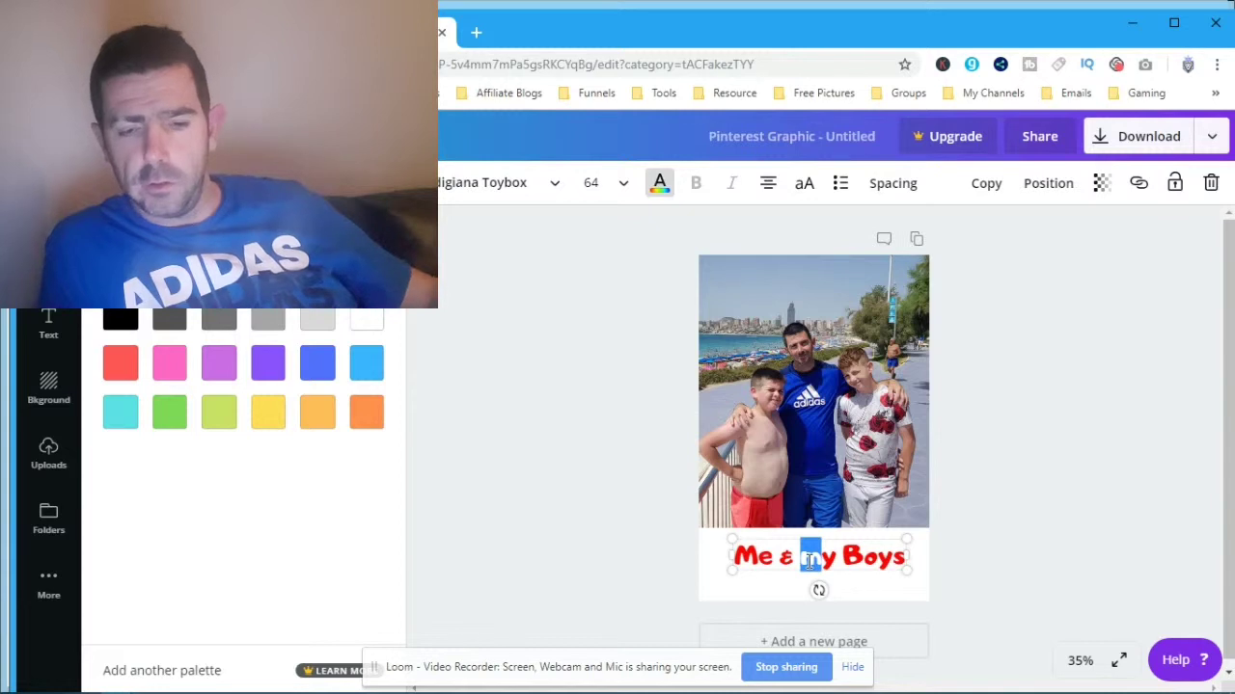
{"action": "type", "text": "M"}
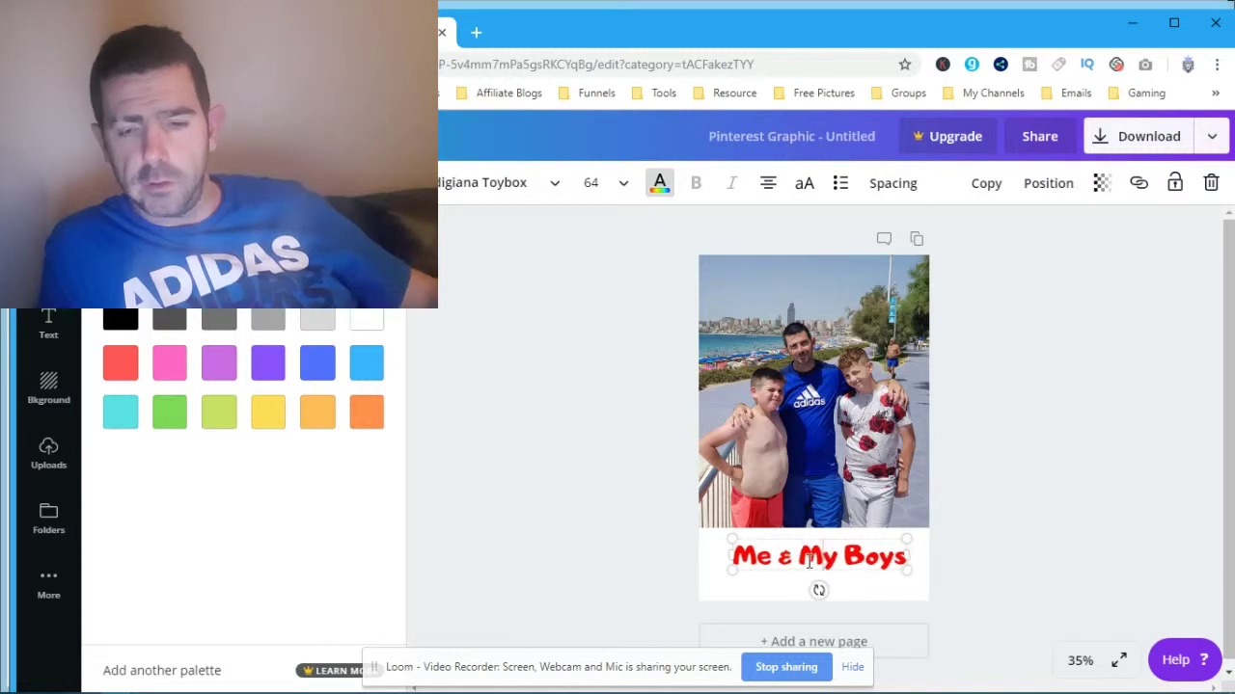
{"action": "left_click", "coordinate": [658, 501]}
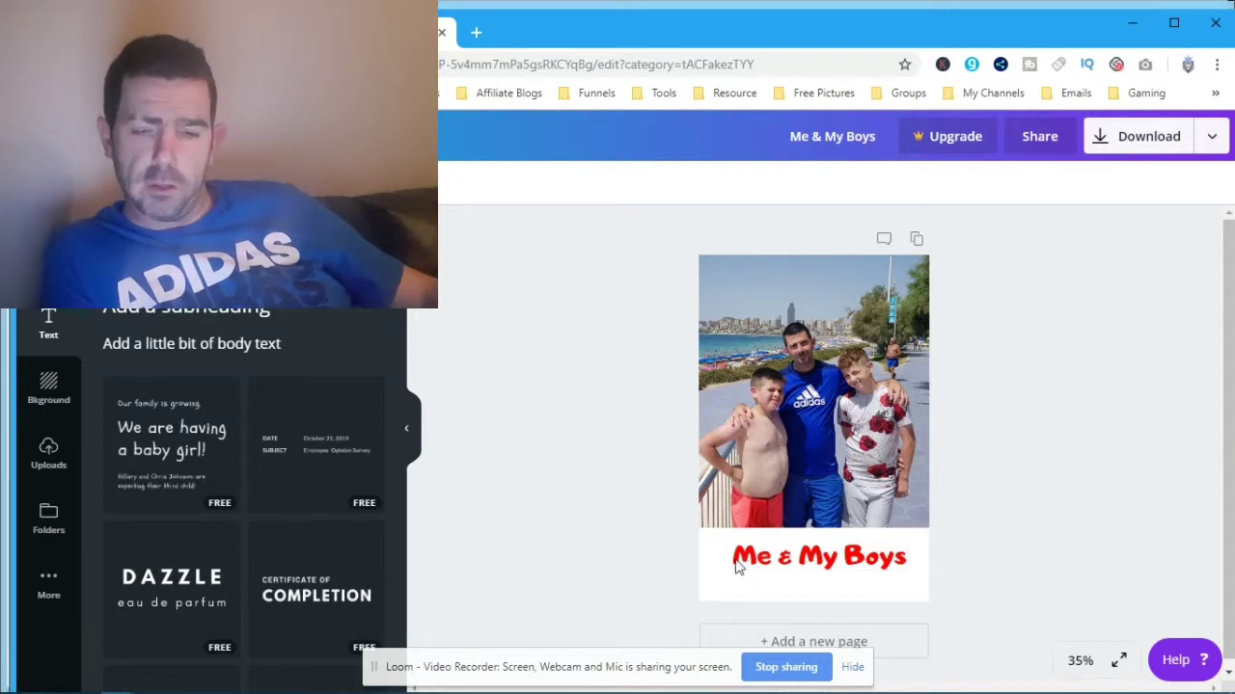
Move the "Me & My Boys" heading slightly to centre it horizontally beneath the photo.
{"action": "left_click", "coordinate": [859, 570]}
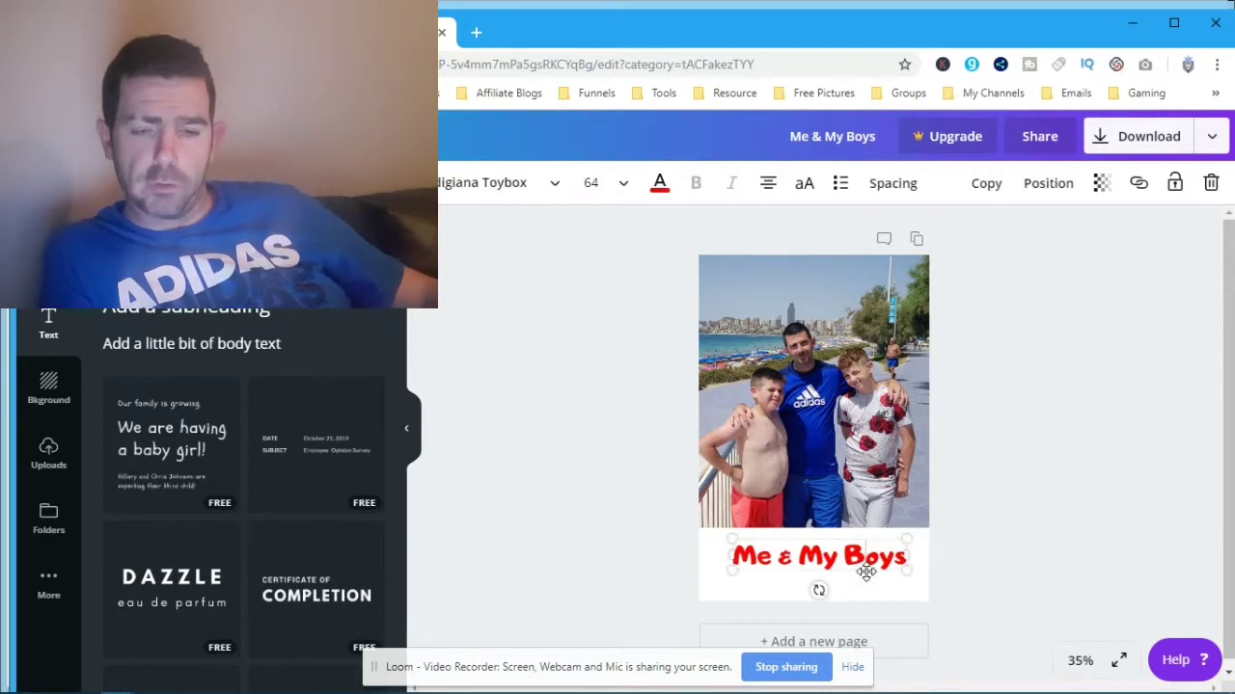
{"action": "left_click_drag", "start_coordinate": [862, 568], "coordinate": [862, 573]}
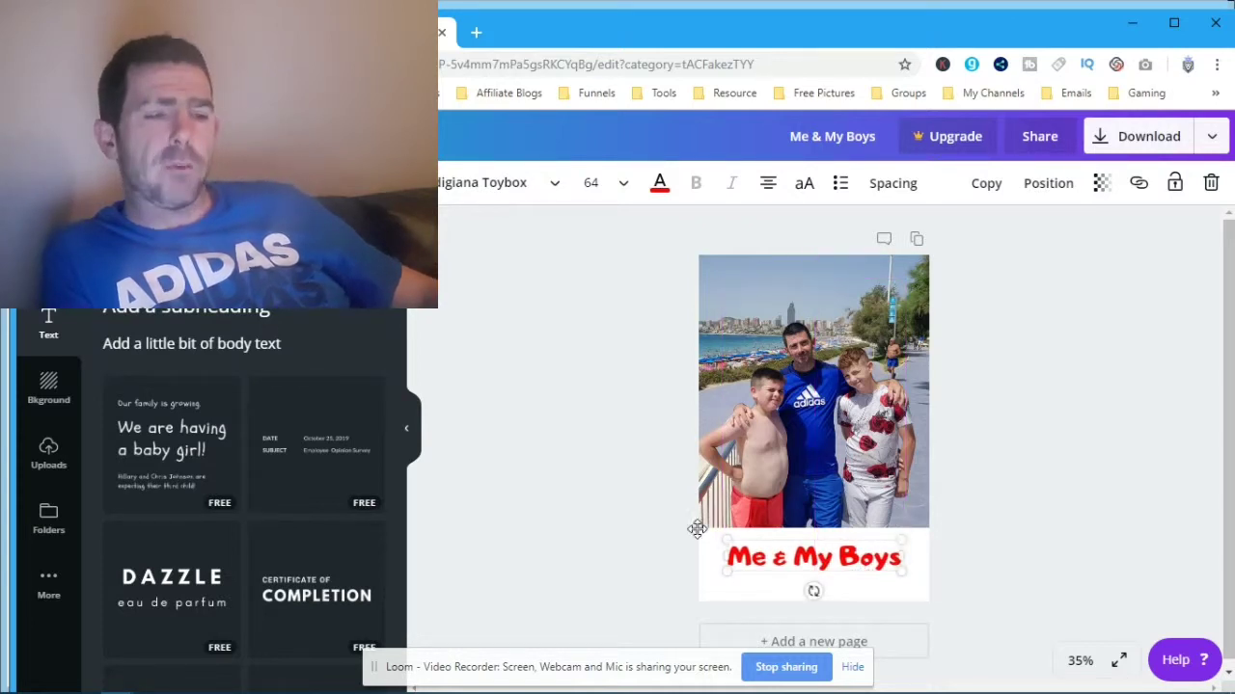
{"action": "left_click", "coordinate": [529, 442]}
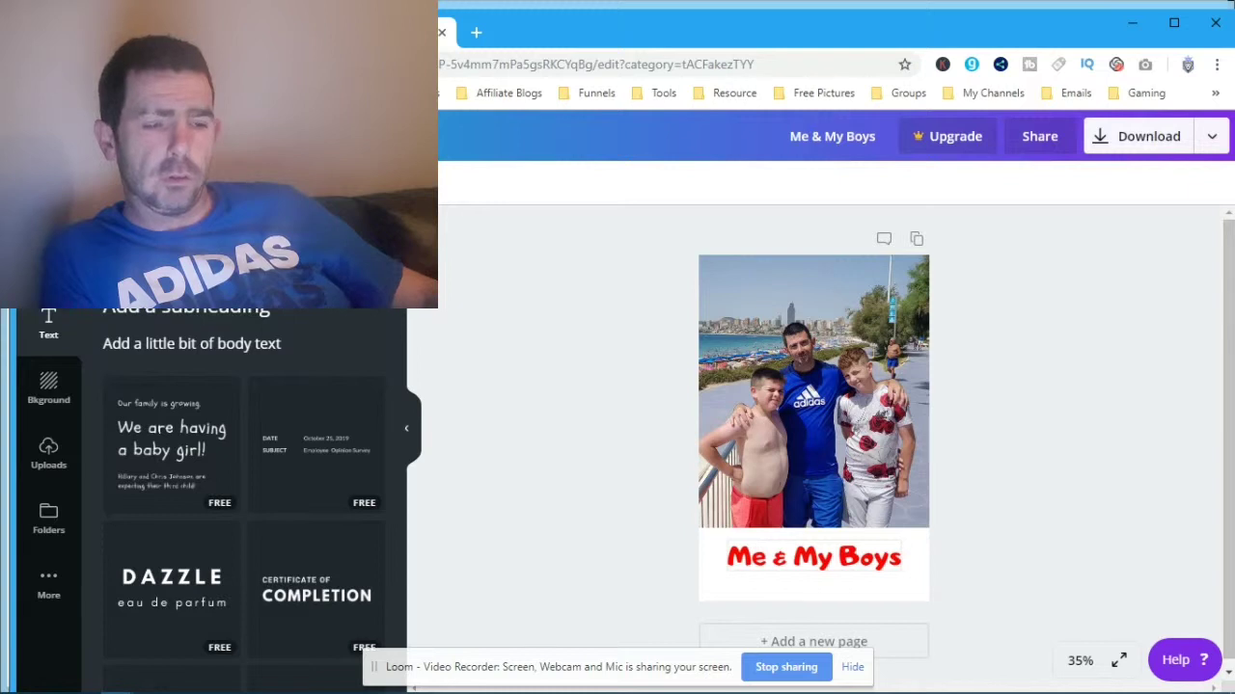
Try the teal water, pale green wave and green leaf images as the page background behind the heading.
{"action": "left_click", "coordinate": [49, 259]}
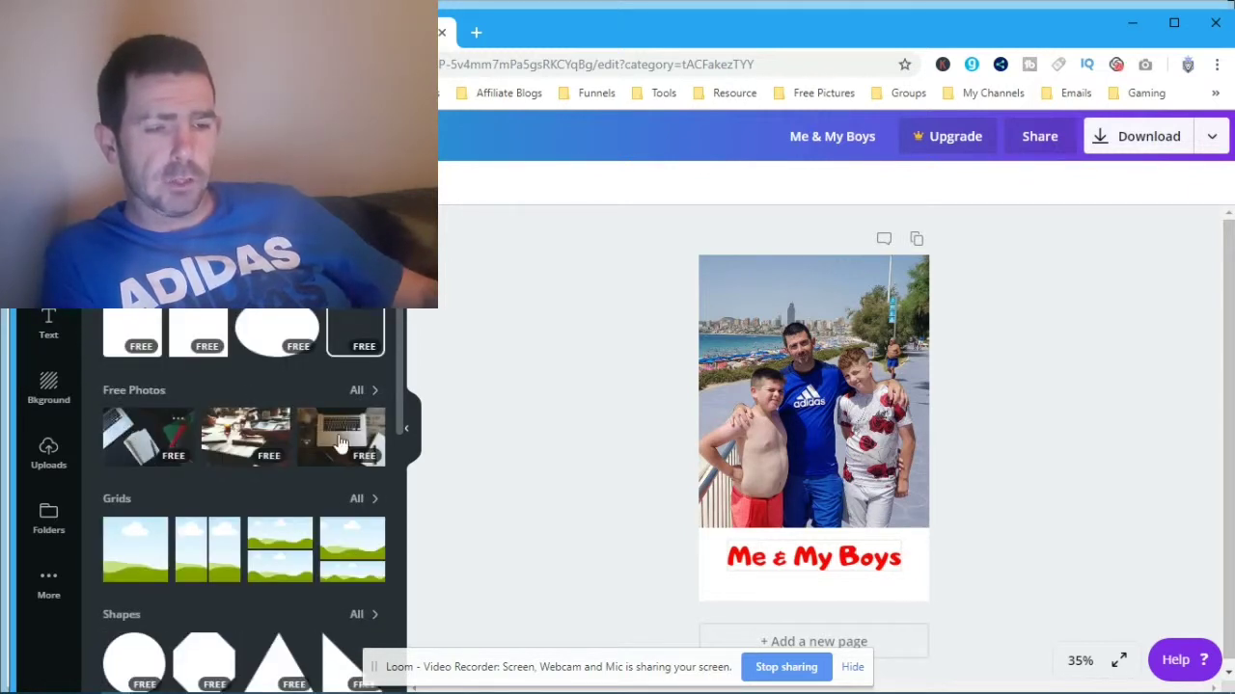
{"action": "left_click", "coordinate": [49, 385]}
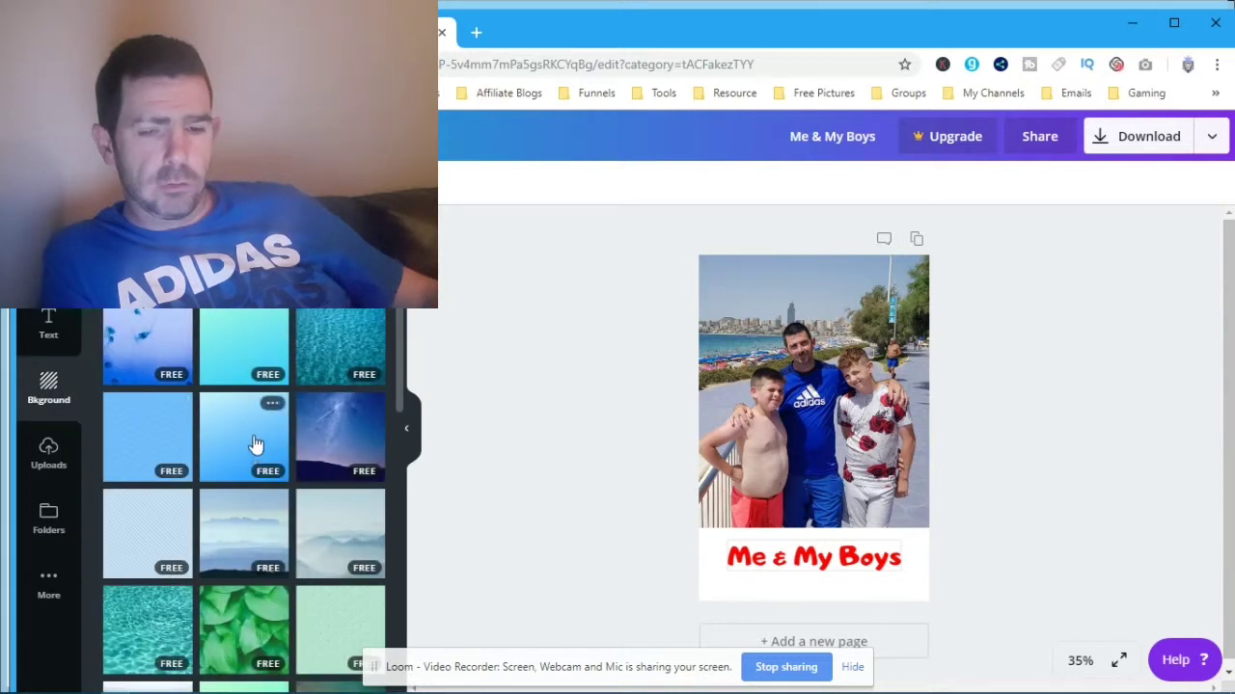
{"action": "left_click", "coordinate": [332, 343]}
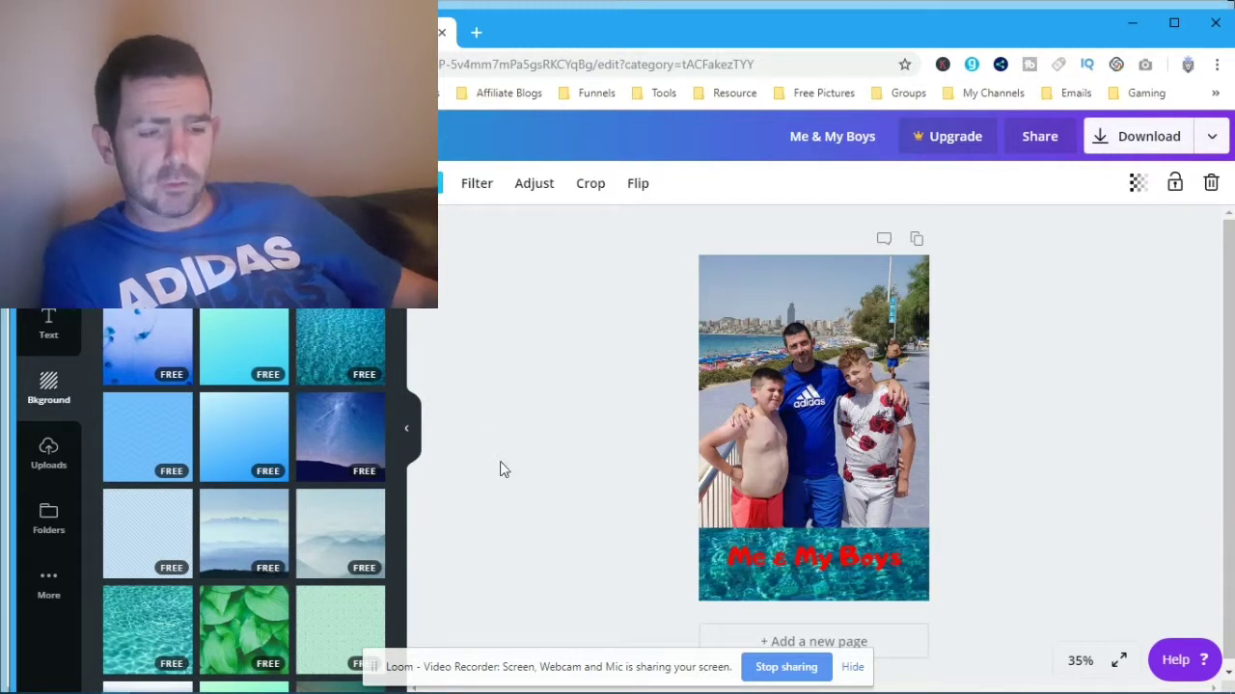
{"action": "scroll", "coordinate": [214, 492], "scroll_direction": "down", "scroll_amount": 2}
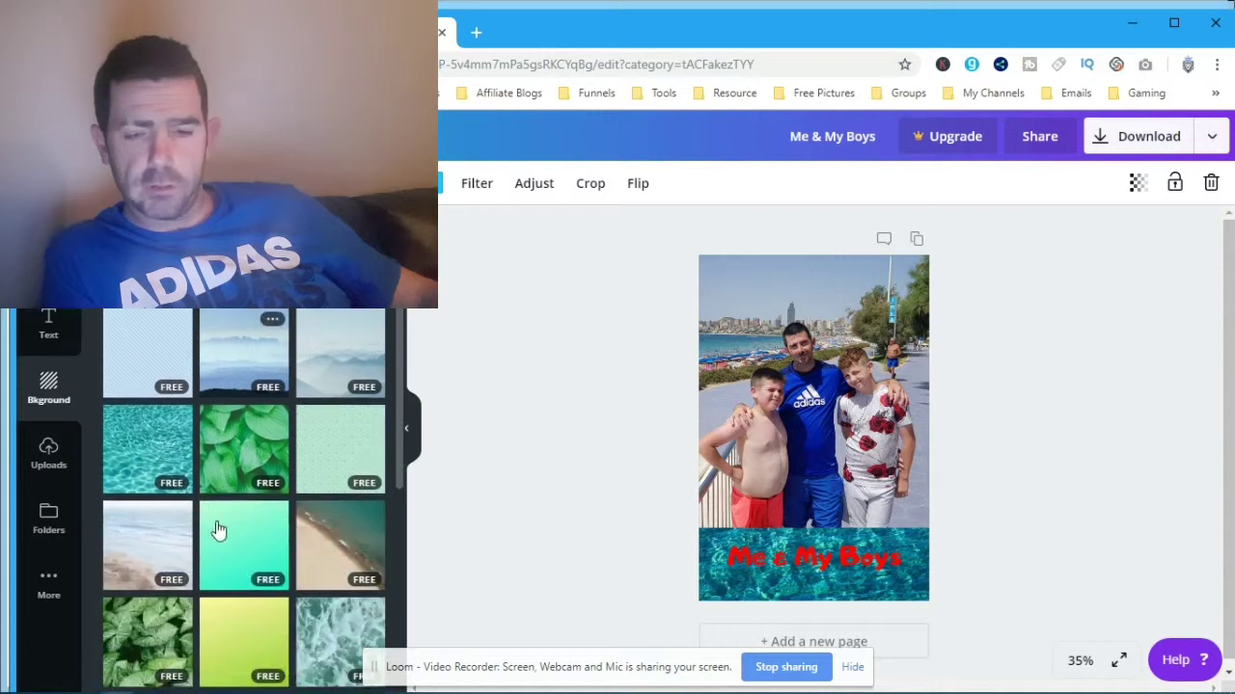
{"action": "left_click", "coordinate": [340, 641]}
{"action": "scroll", "coordinate": [140, 465], "scroll_direction": "down", "scroll_amount": 1}
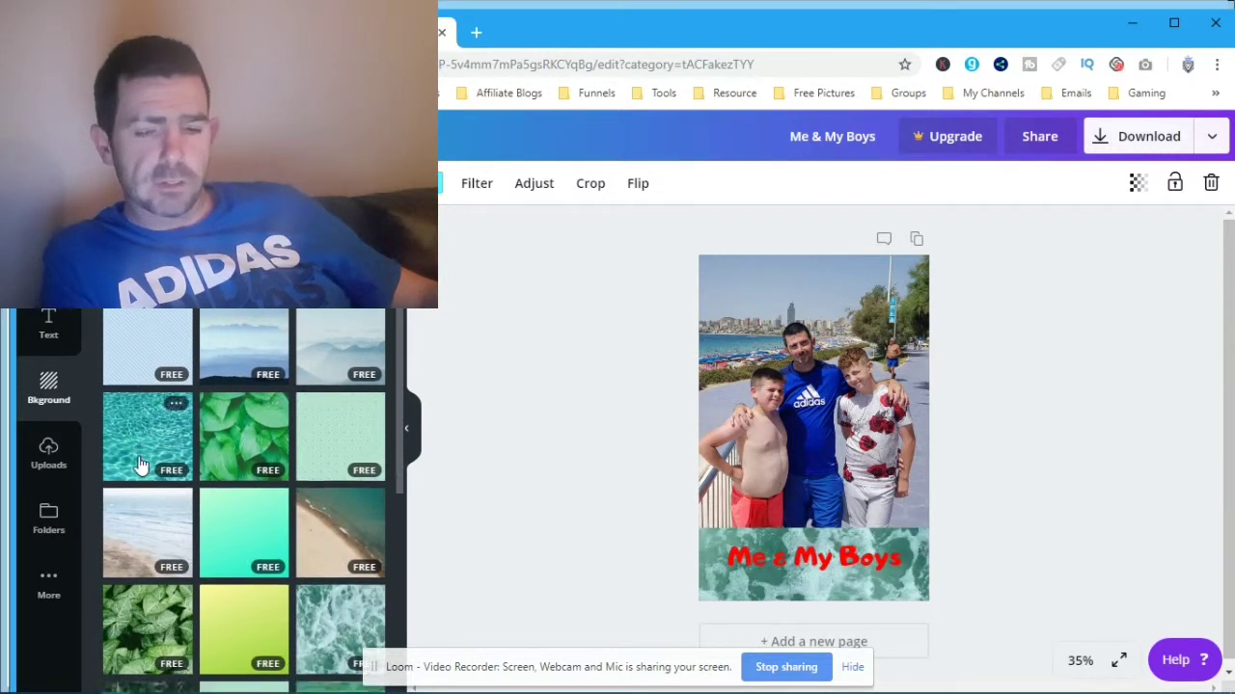
{"action": "scroll", "coordinate": [139, 465], "scroll_direction": "down", "scroll_amount": 2}
{"action": "left_click", "coordinate": [140, 465]}
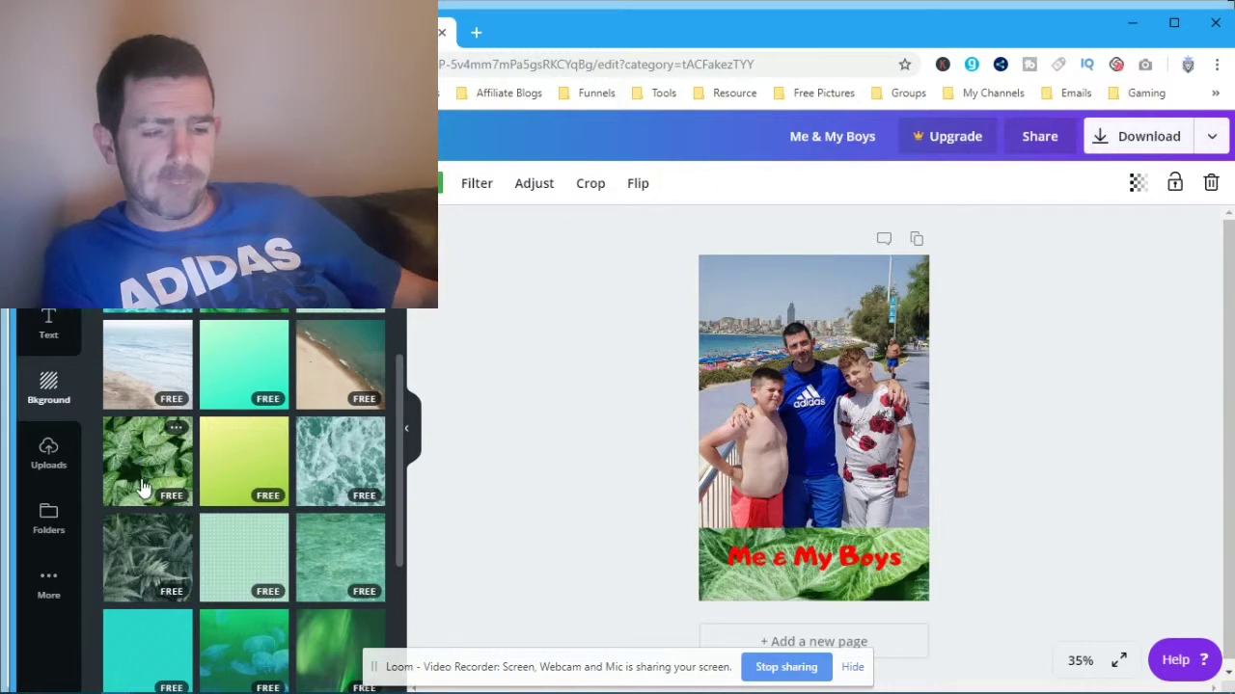
Try the brown wood plank and orange brick wall images as the page background.
{"action": "scroll", "coordinate": [168, 482], "scroll_direction": "down", "scroll_amount": 10}
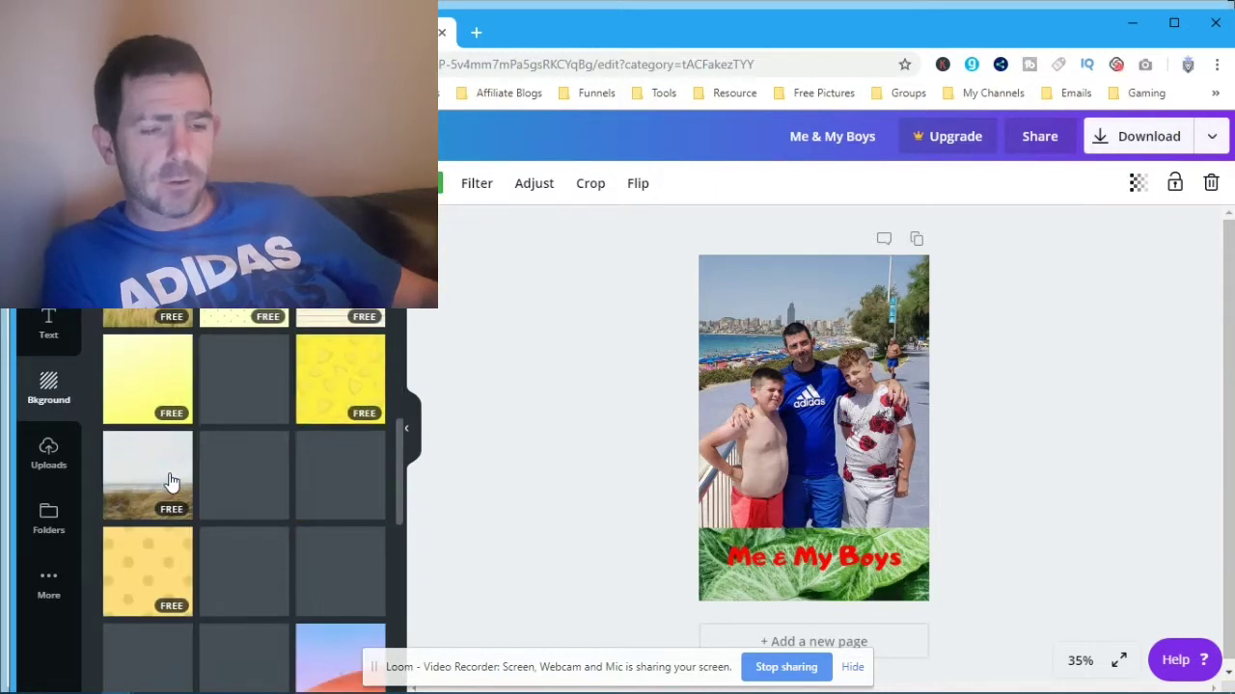
{"action": "scroll", "coordinate": [170, 480], "scroll_direction": "down", "scroll_amount": 10}
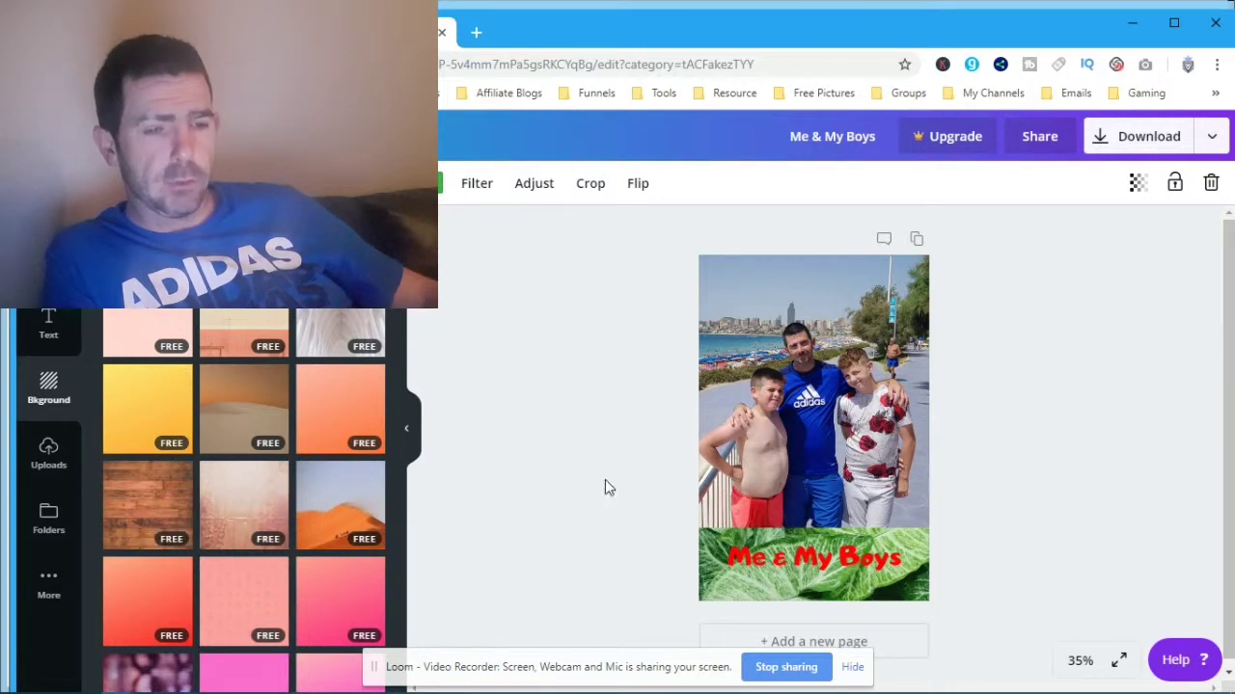
{"action": "scroll", "coordinate": [157, 447], "scroll_direction": "down", "scroll_amount": 3}
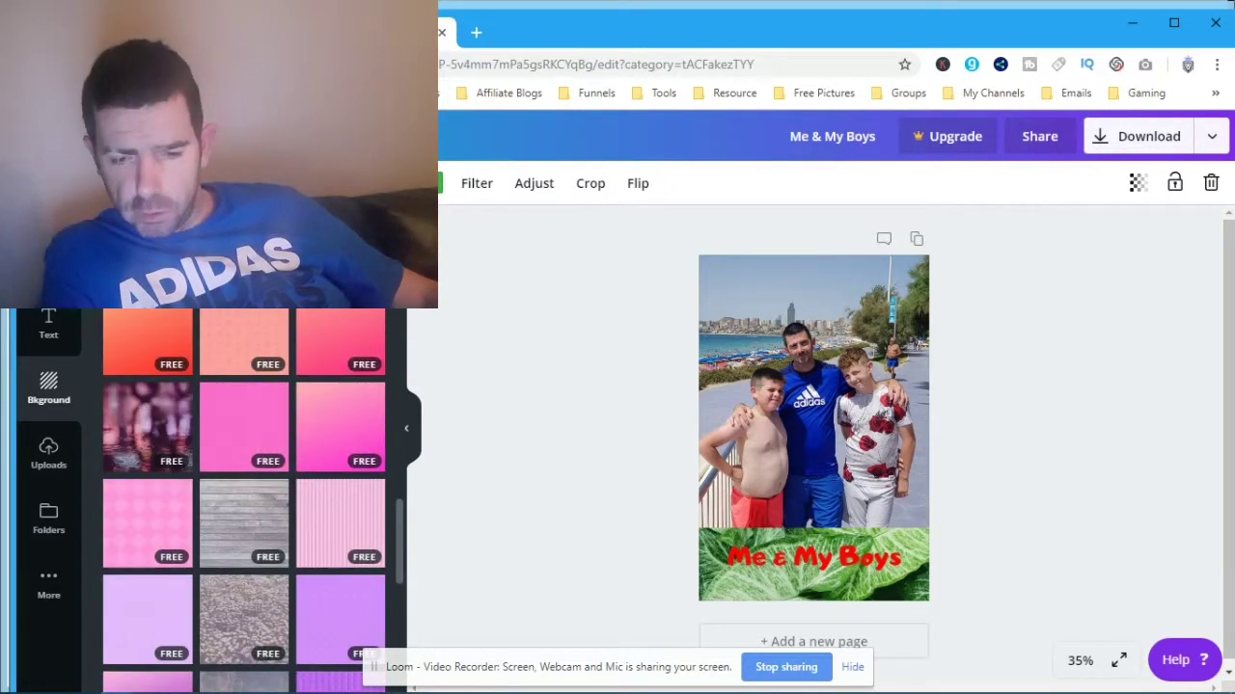
{"action": "left_click", "coordinate": [243, 521]}
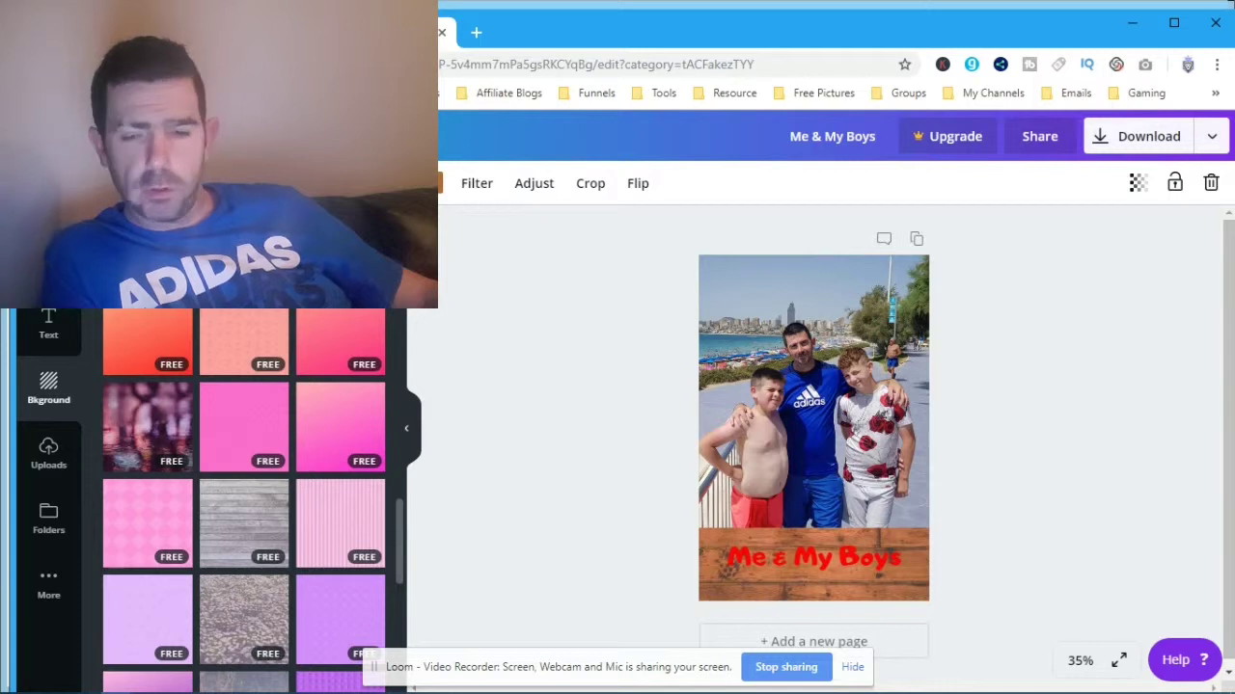
{"action": "scroll", "coordinate": [212, 338], "scroll_direction": "up", "scroll_amount": 4}
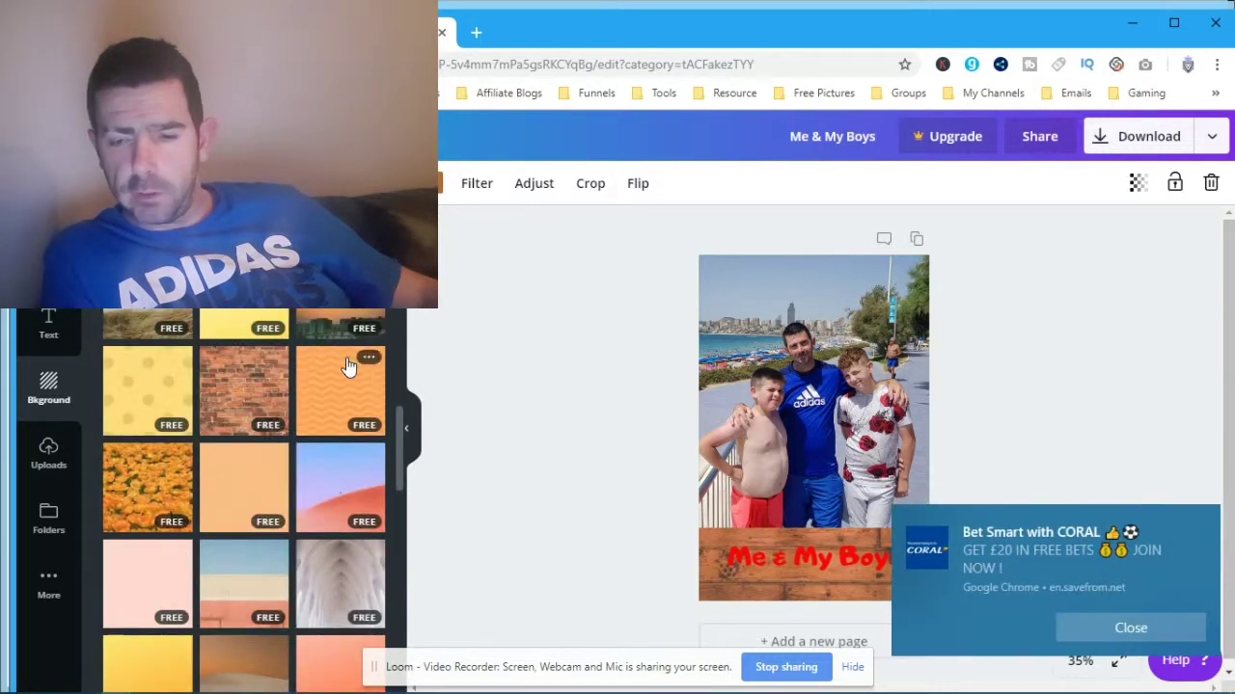
{"action": "left_click", "coordinate": [1210, 521]}
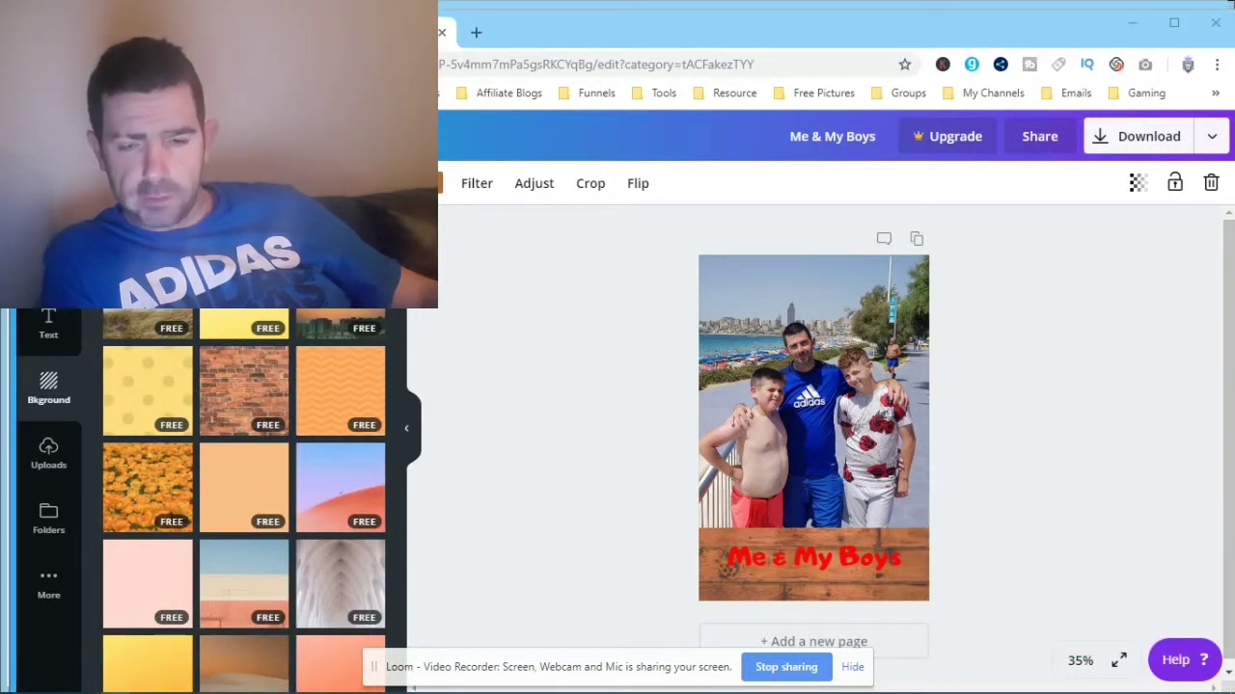
{"action": "left_click", "coordinate": [258, 394]}
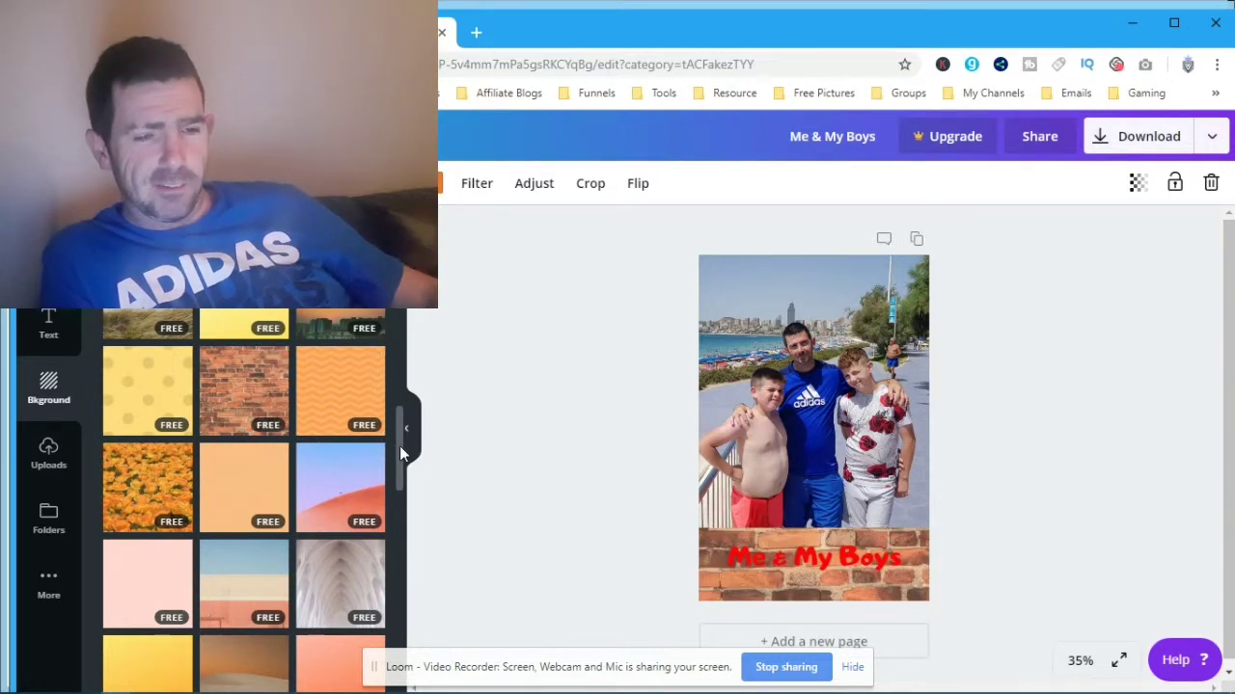
Apply the dark navy starry background to the page.
{"action": "scroll", "coordinate": [399, 445], "scroll_direction": "down", "scroll_amount": 10}
{"action": "scroll", "coordinate": [244, 496], "scroll_direction": "up", "scroll_amount": 2}
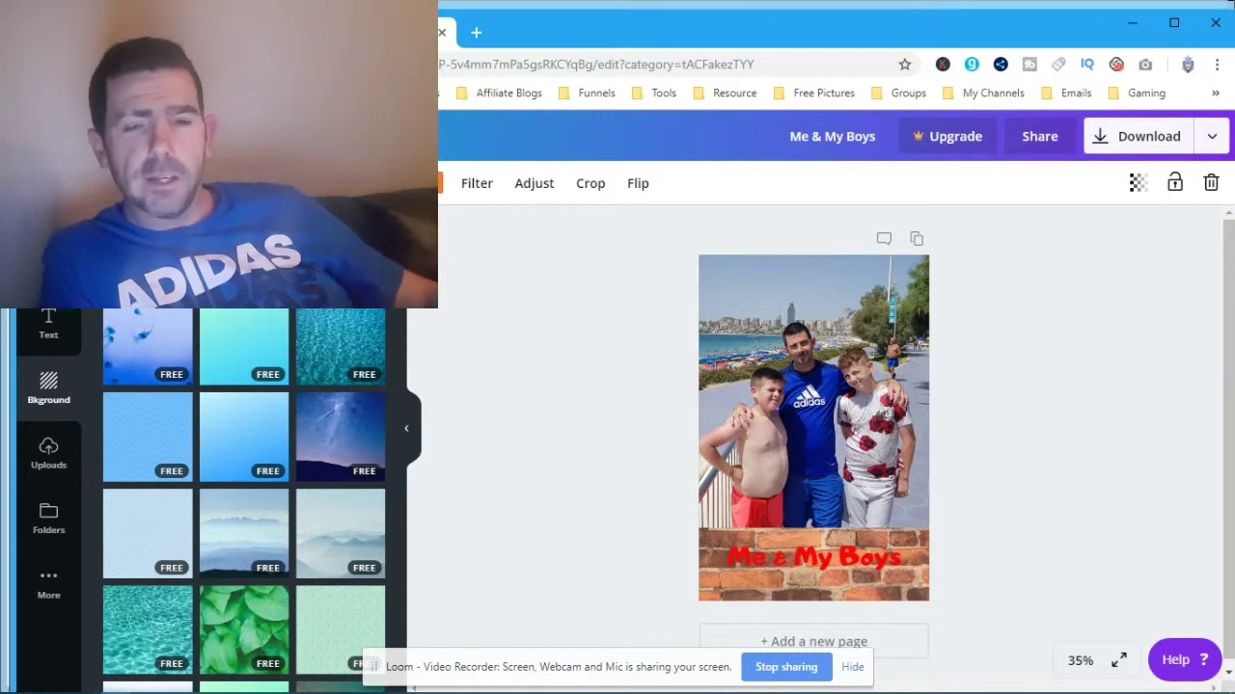
{"action": "left_click", "coordinate": [244, 244]}
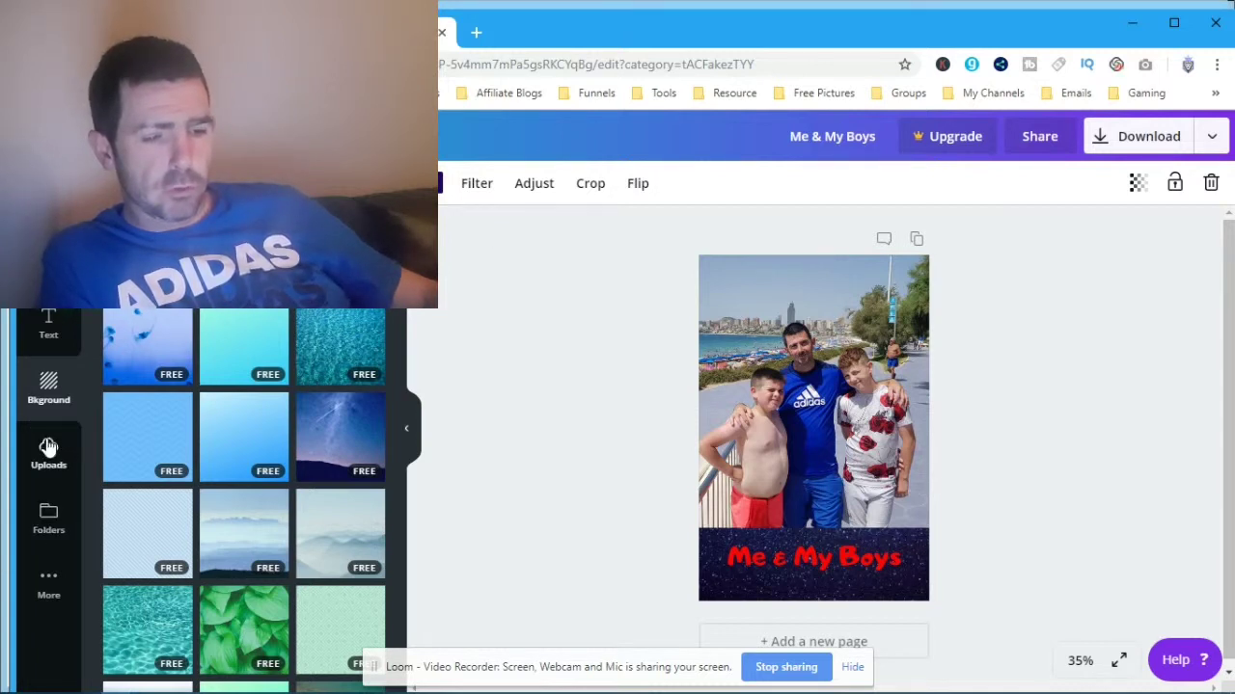
Examine the additional apps and the Canva For Work bundle features available for the design.
{"action": "left_click", "coordinate": [49, 584]}
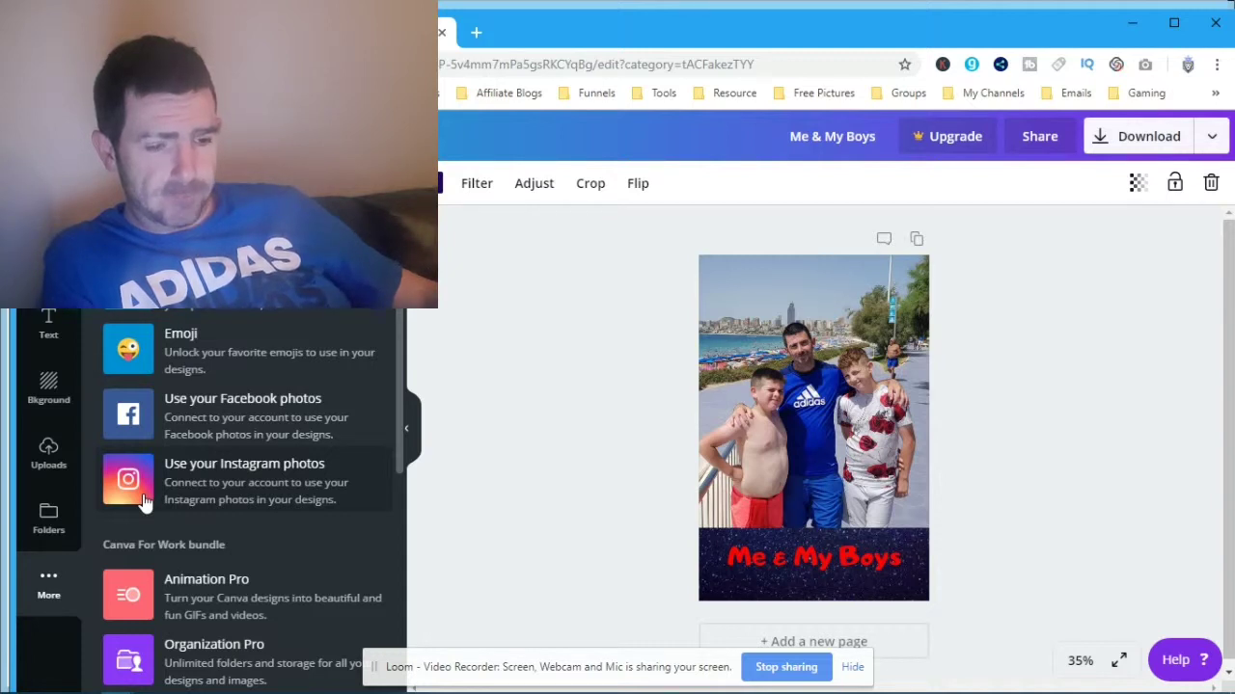
{"action": "scroll", "coordinate": [164, 497], "scroll_direction": "down", "scroll_amount": 2}
{"action": "scroll", "coordinate": [210, 463], "scroll_direction": "down", "scroll_amount": 2}
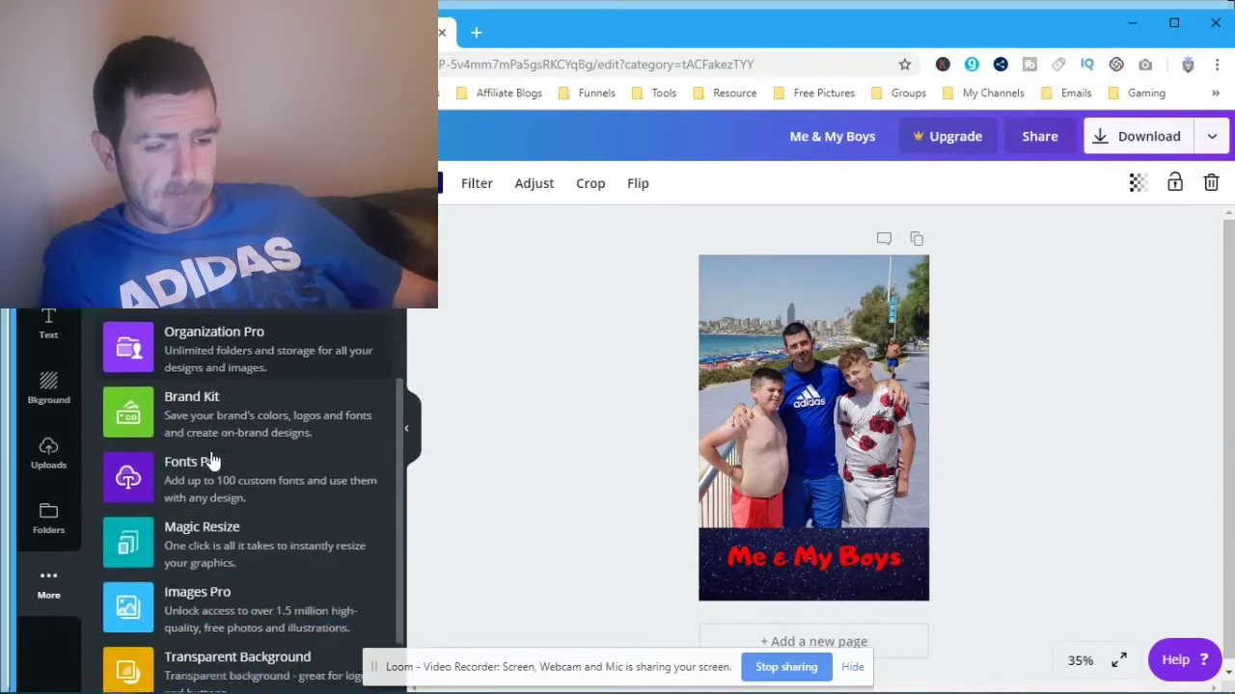
{"action": "scroll", "coordinate": [210, 463], "scroll_direction": "down", "scroll_amount": 1}
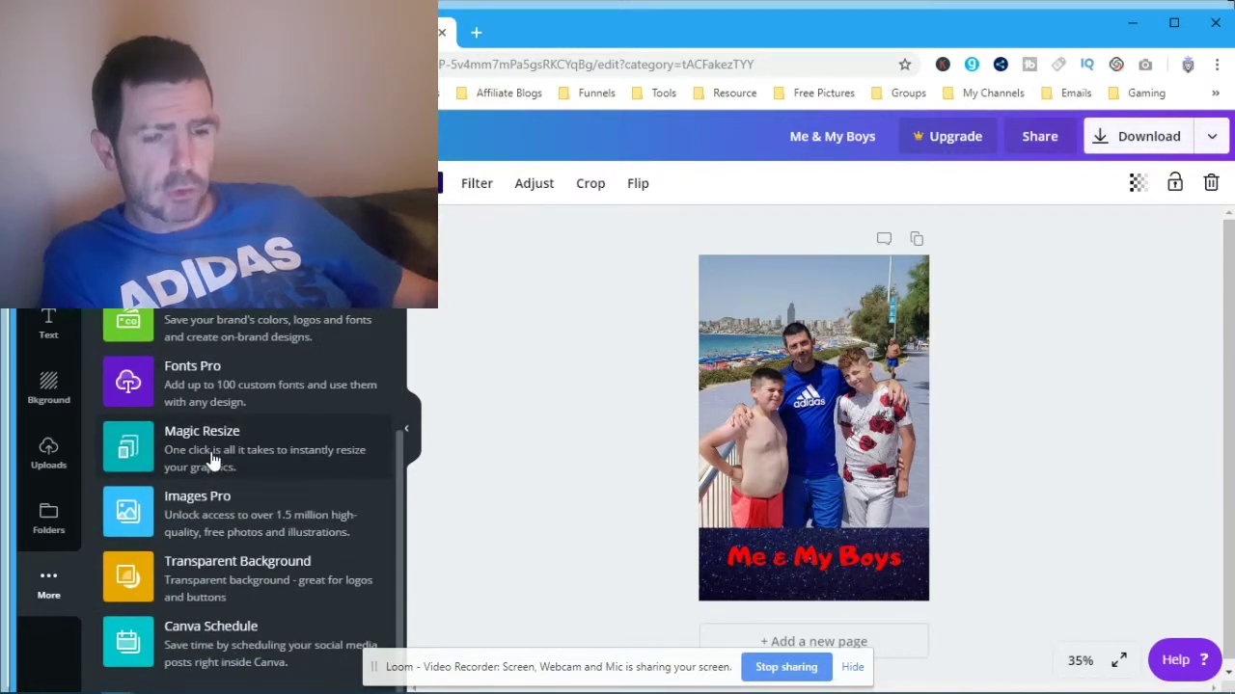
{"action": "scroll", "coordinate": [207, 463], "scroll_direction": "up", "scroll_amount": 4}
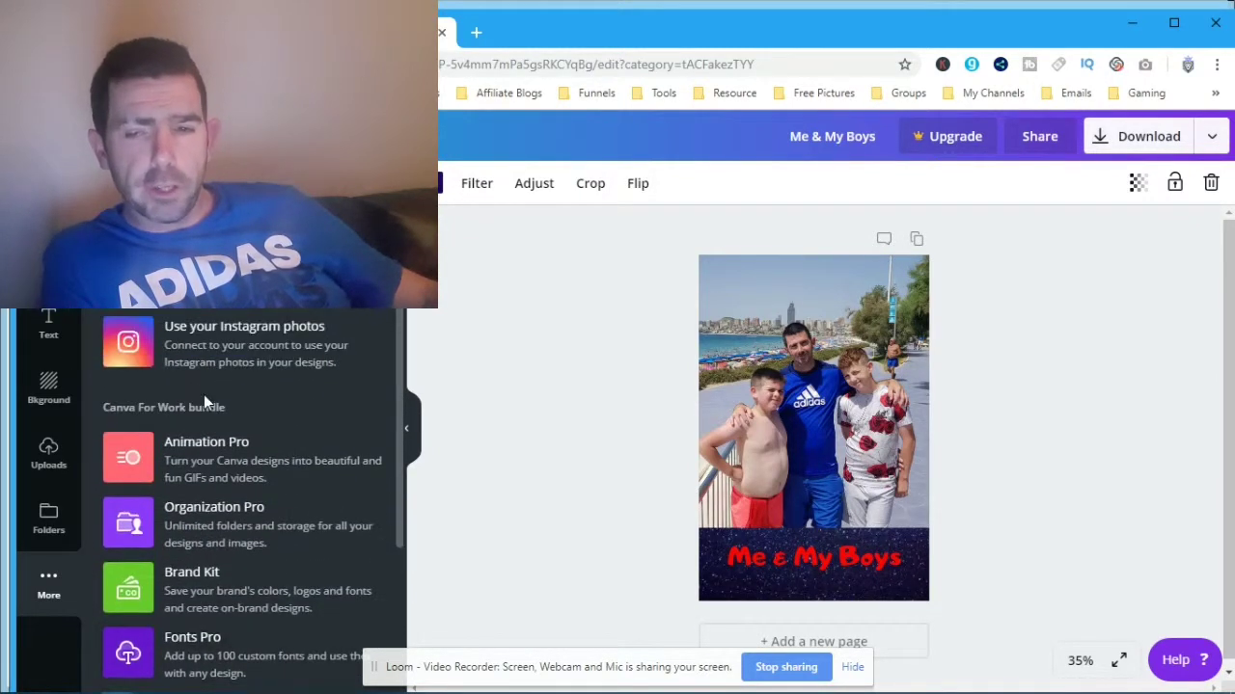
{"action": "scroll", "coordinate": [203, 403], "scroll_direction": "up", "scroll_amount": 1}
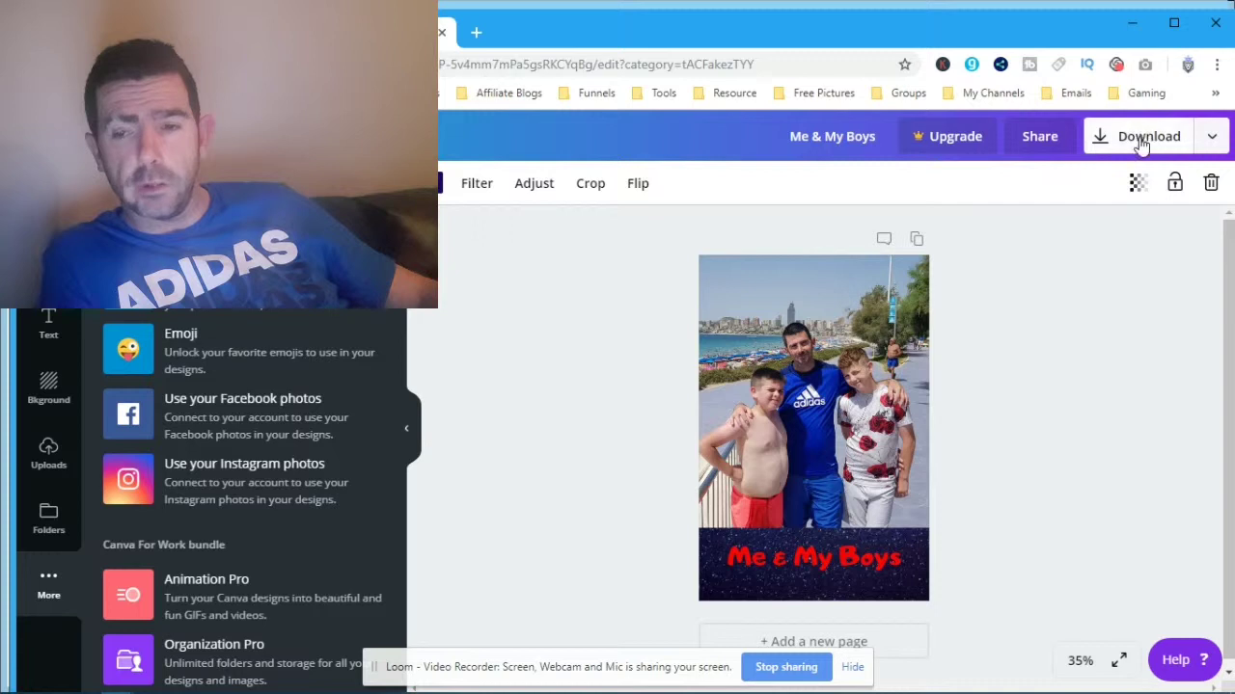
Examine the full list of publishing options for the design, from social media and printing to embedding and premium elements.
{"action": "left_click", "coordinate": [1201, 143]}
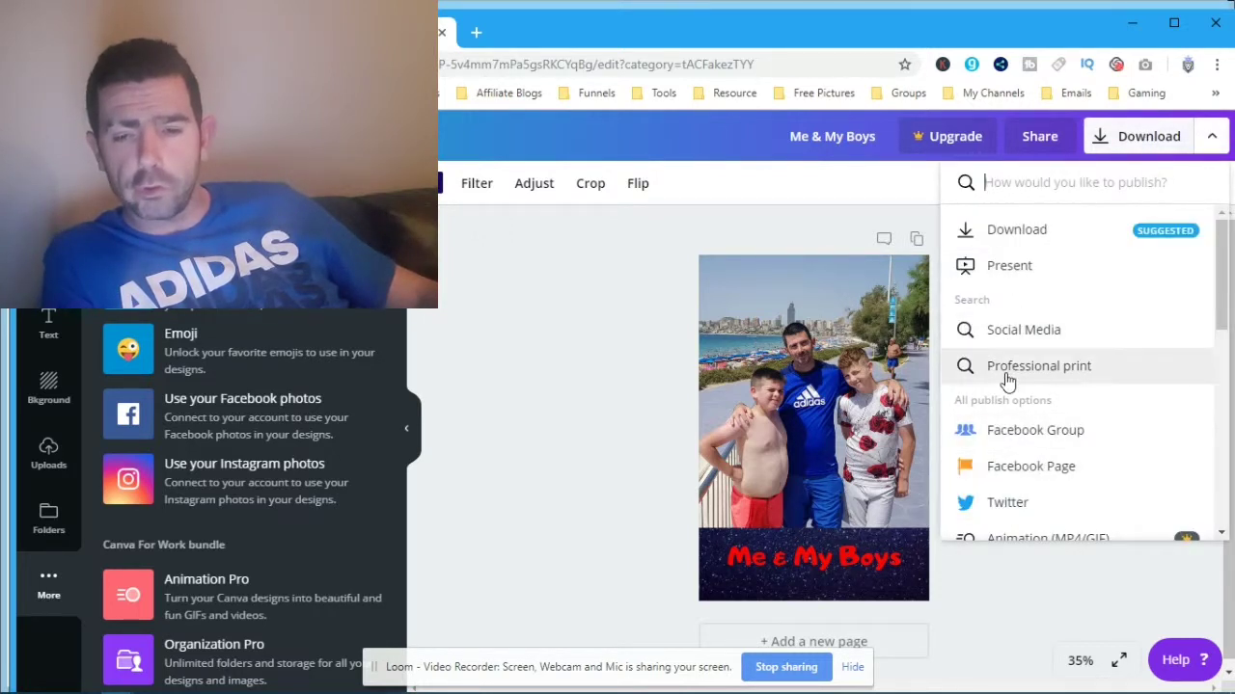
{"action": "scroll", "coordinate": [998, 357], "scroll_direction": "down", "scroll_amount": 3}
{"action": "scroll", "coordinate": [984, 328], "scroll_direction": "up", "scroll_amount": 2}
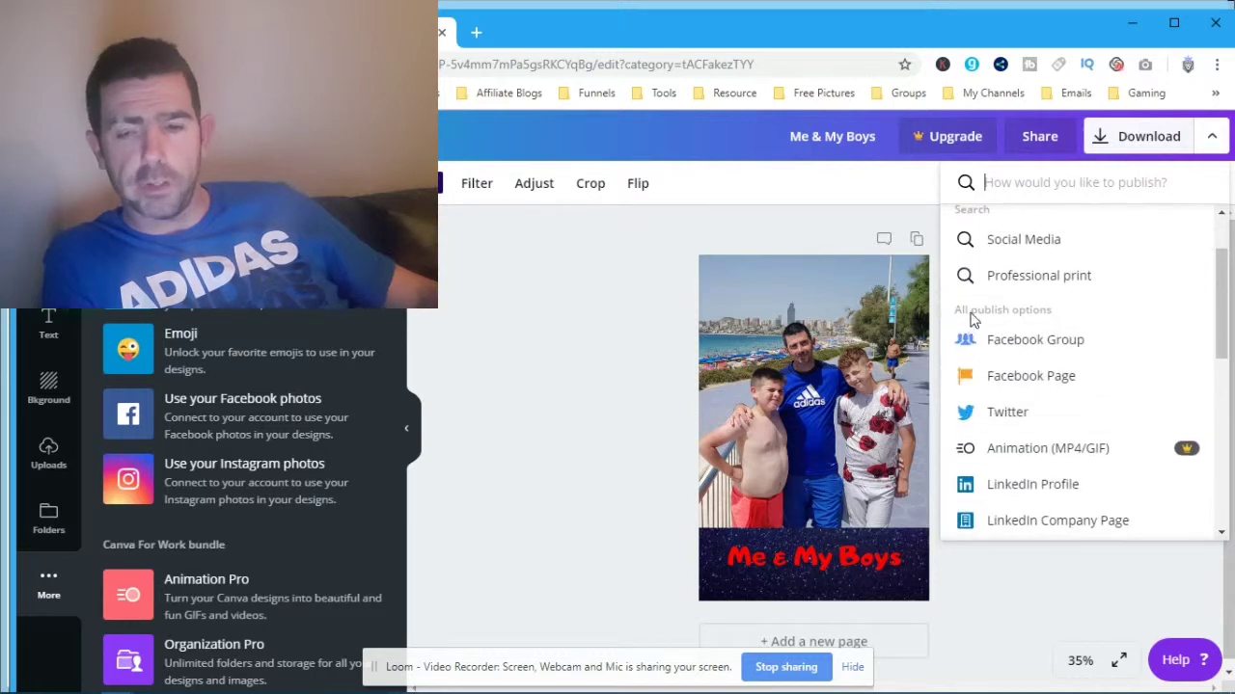
{"action": "scroll", "coordinate": [1051, 357], "scroll_direction": "down", "scroll_amount": 3}
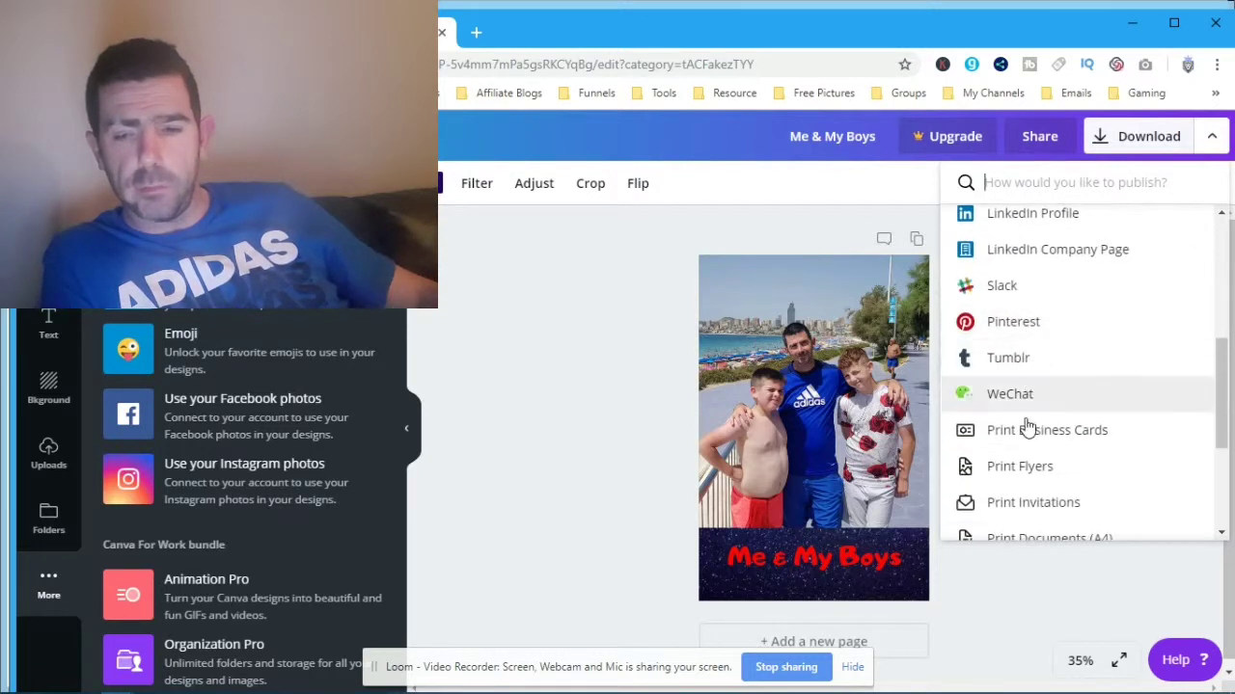
{"action": "scroll", "coordinate": [1025, 429], "scroll_direction": "down", "scroll_amount": 4}
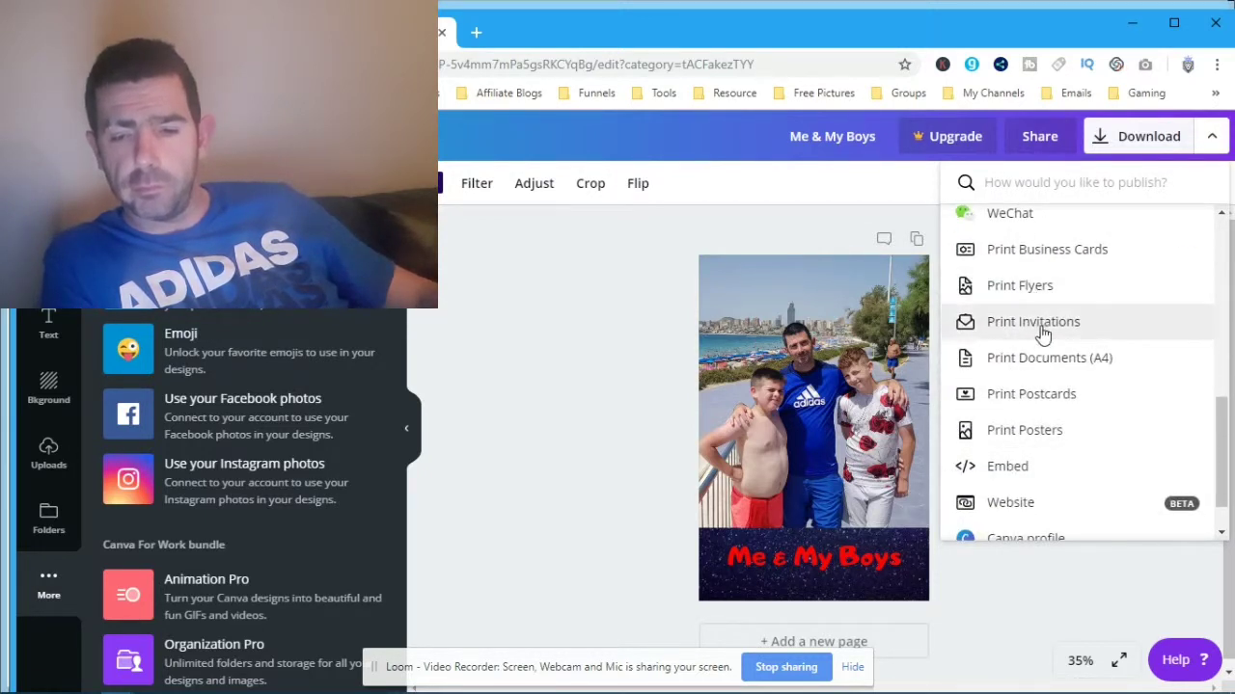
{"action": "scroll", "coordinate": [1044, 361], "scroll_direction": "down", "scroll_amount": 2}
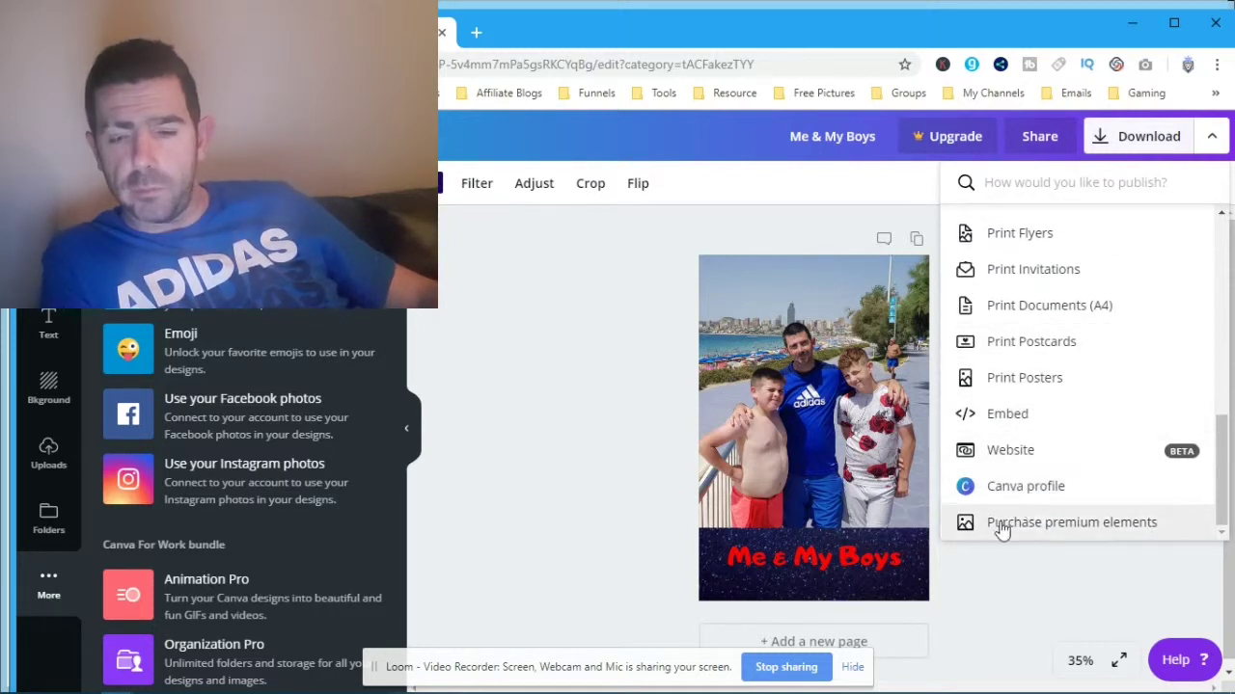
{"action": "scroll", "coordinate": [1036, 460], "scroll_direction": "up", "scroll_amount": 4}
{"action": "scroll", "coordinate": [1039, 457], "scroll_direction": "down", "scroll_amount": 4}
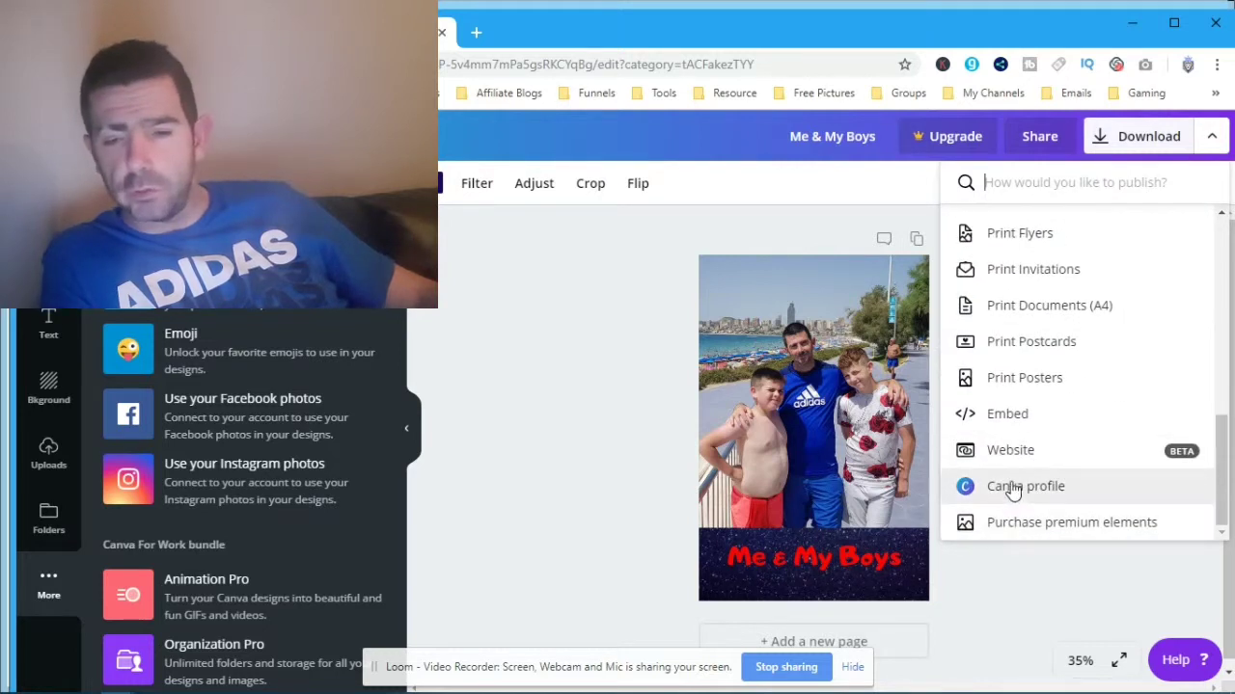
{"action": "scroll", "coordinate": [1015, 482], "scroll_direction": "up", "scroll_amount": 8}
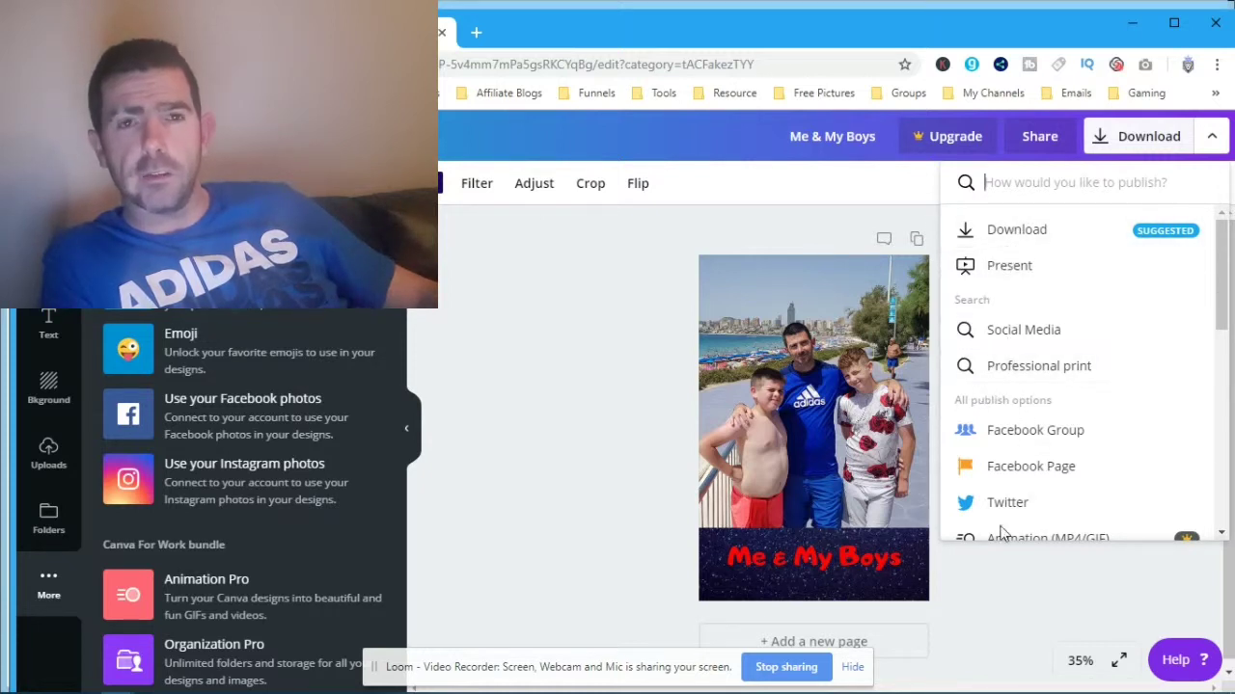
Review the file types offered for downloading the design, choose PNG, and close the download settings without downloading.
{"action": "left_click", "coordinate": [1012, 238]}
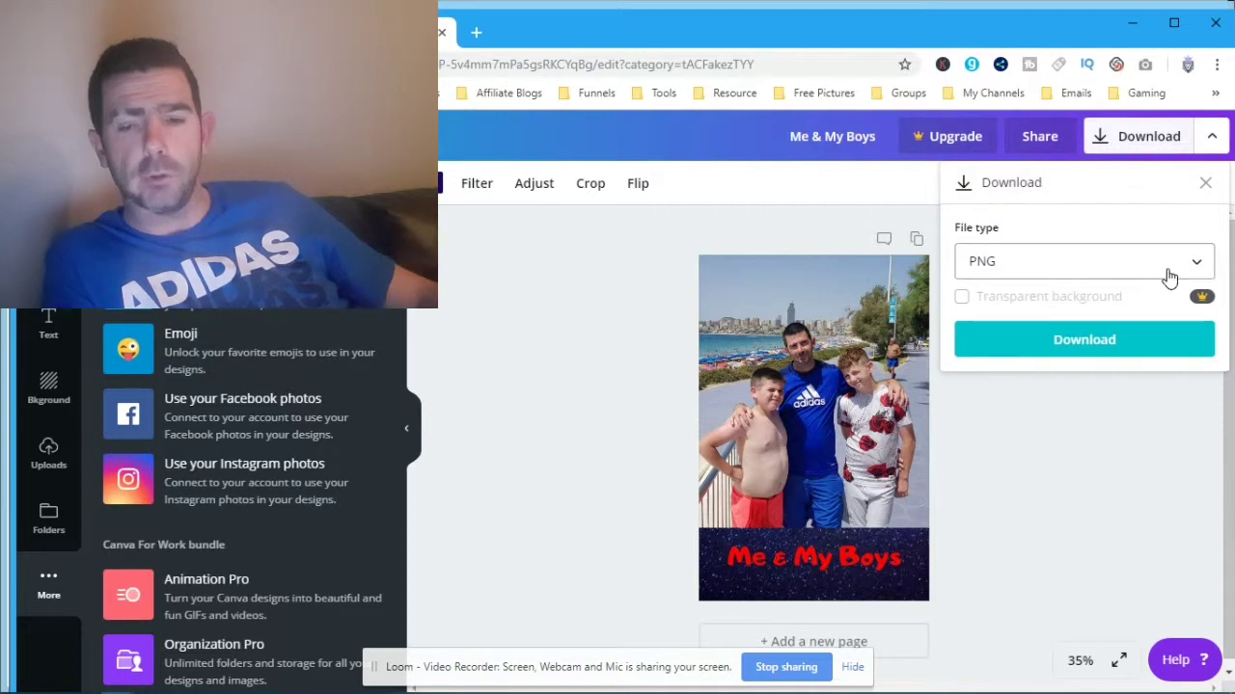
{"action": "left_click", "coordinate": [1196, 267]}
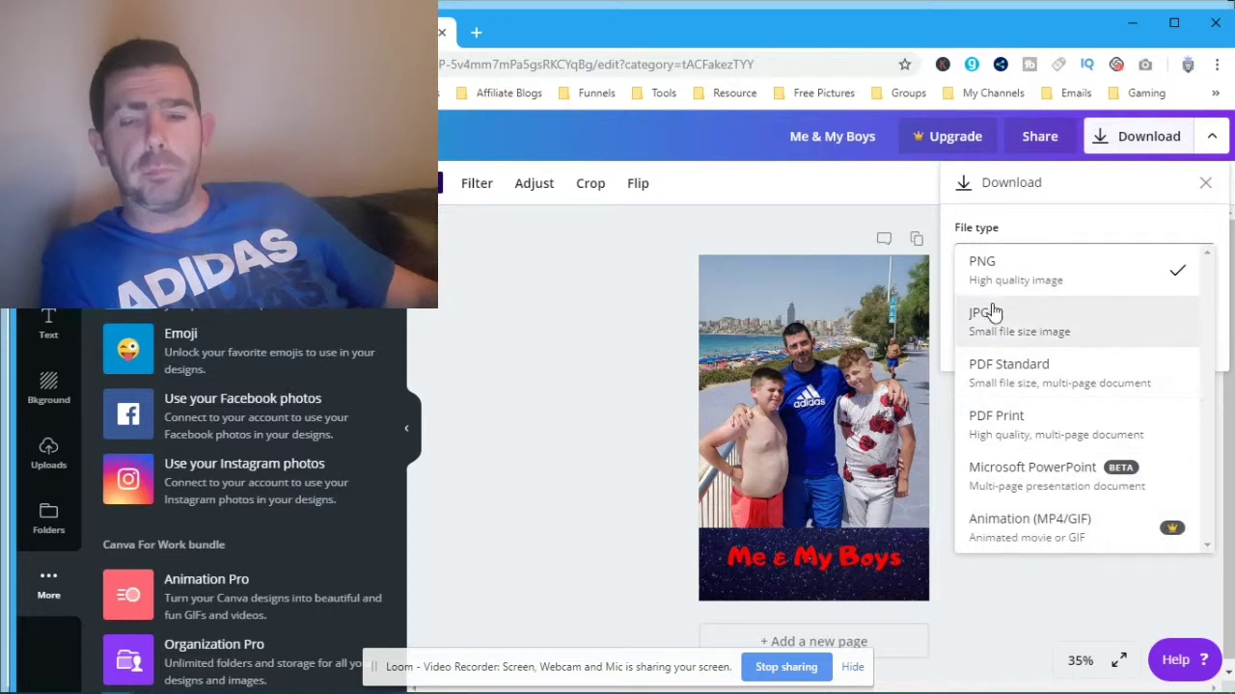
{"action": "left_click", "coordinate": [1068, 278]}
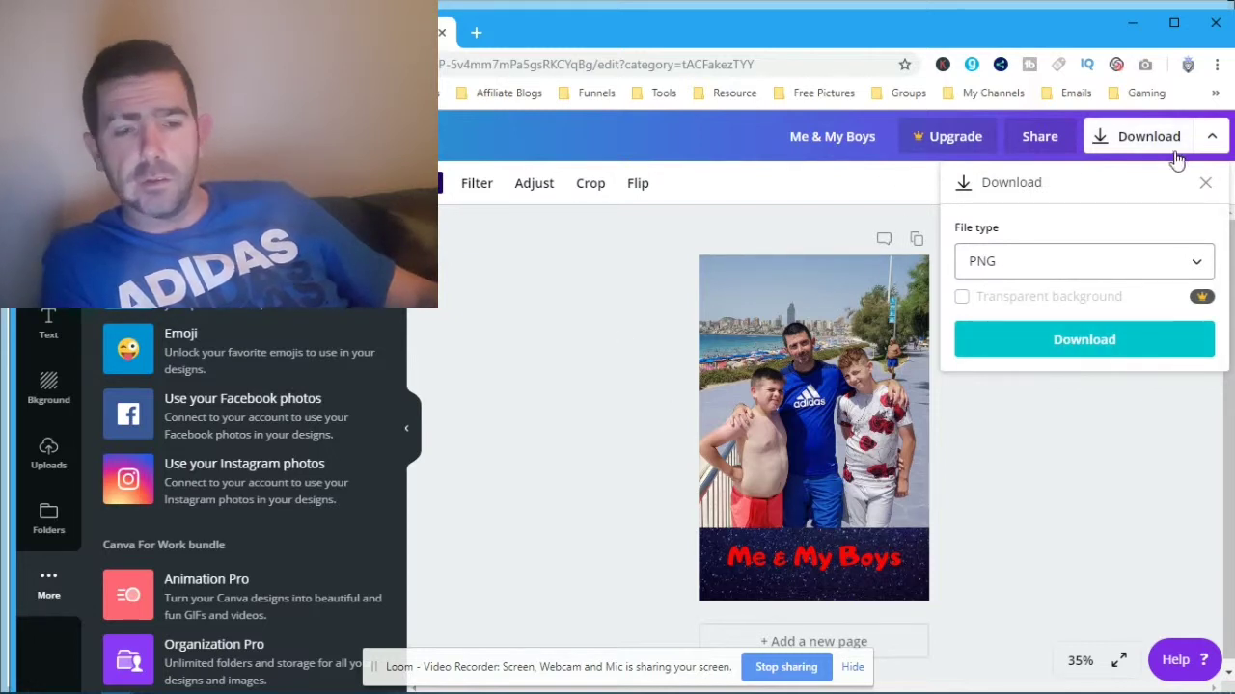
{"action": "left_click", "coordinate": [1205, 182]}
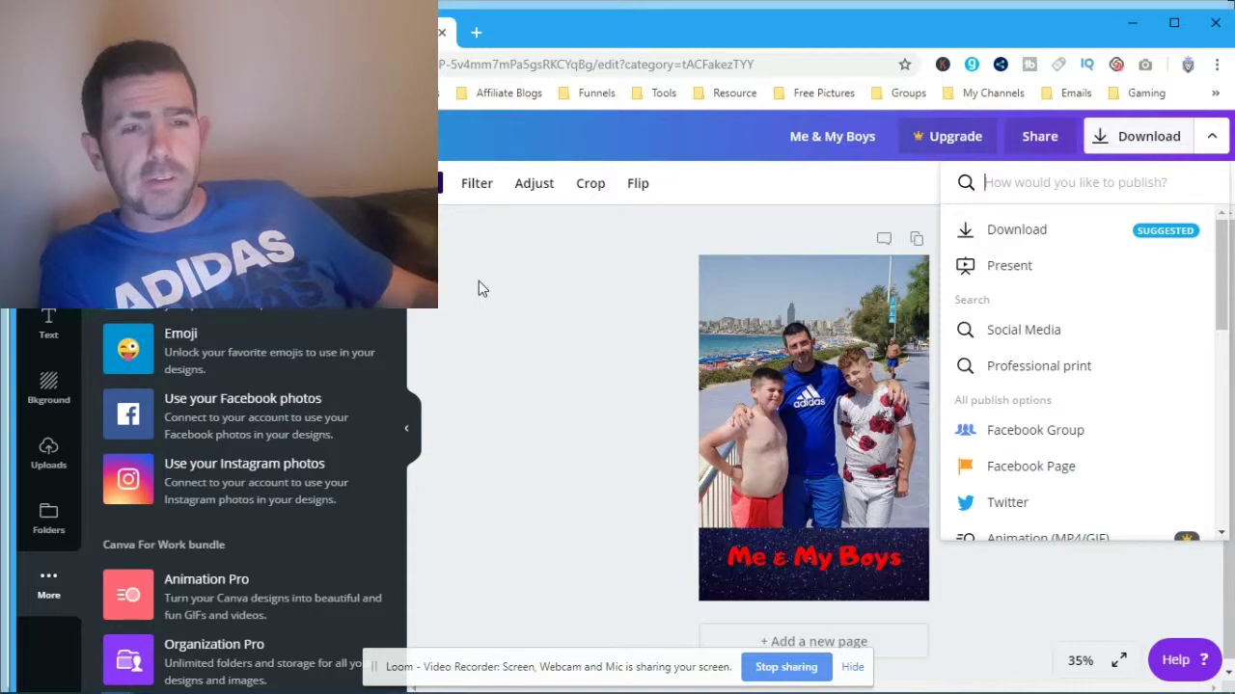
Close the Pinterest graphic and return to the home page's design types, down to the Documents category.
{"action": "left_click", "coordinate": [441, 34]}
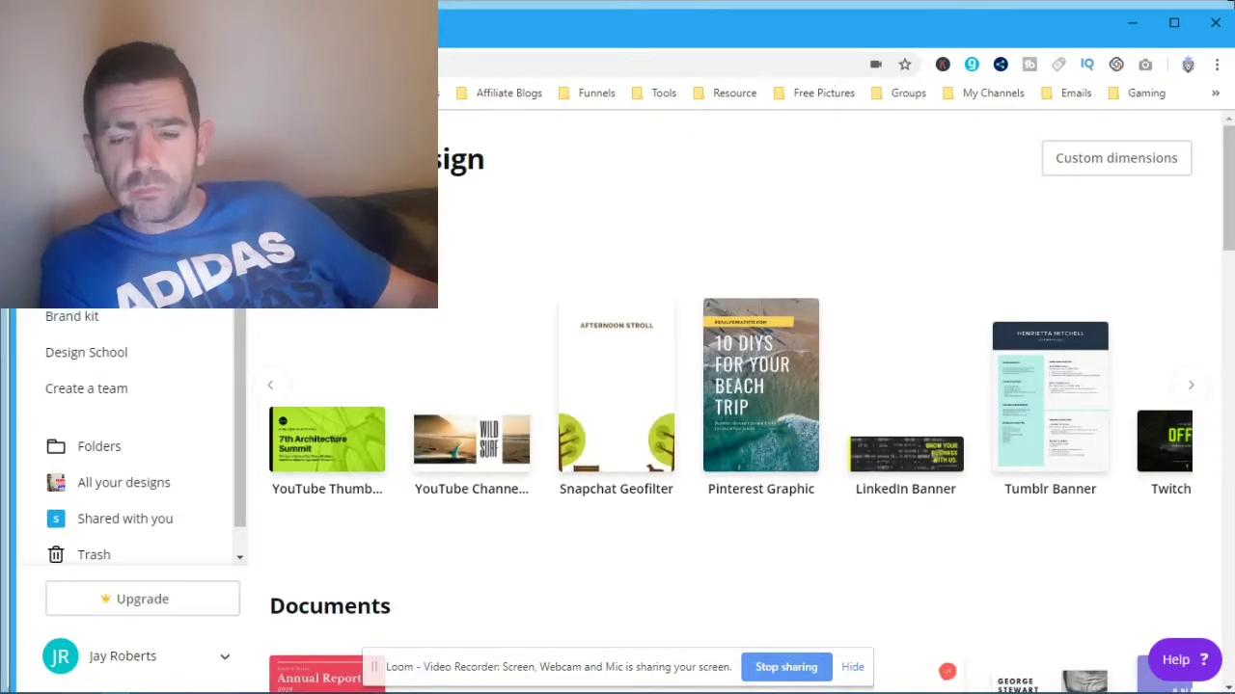
{"action": "scroll", "coordinate": [440, 250], "scroll_direction": "down", "scroll_amount": 3}
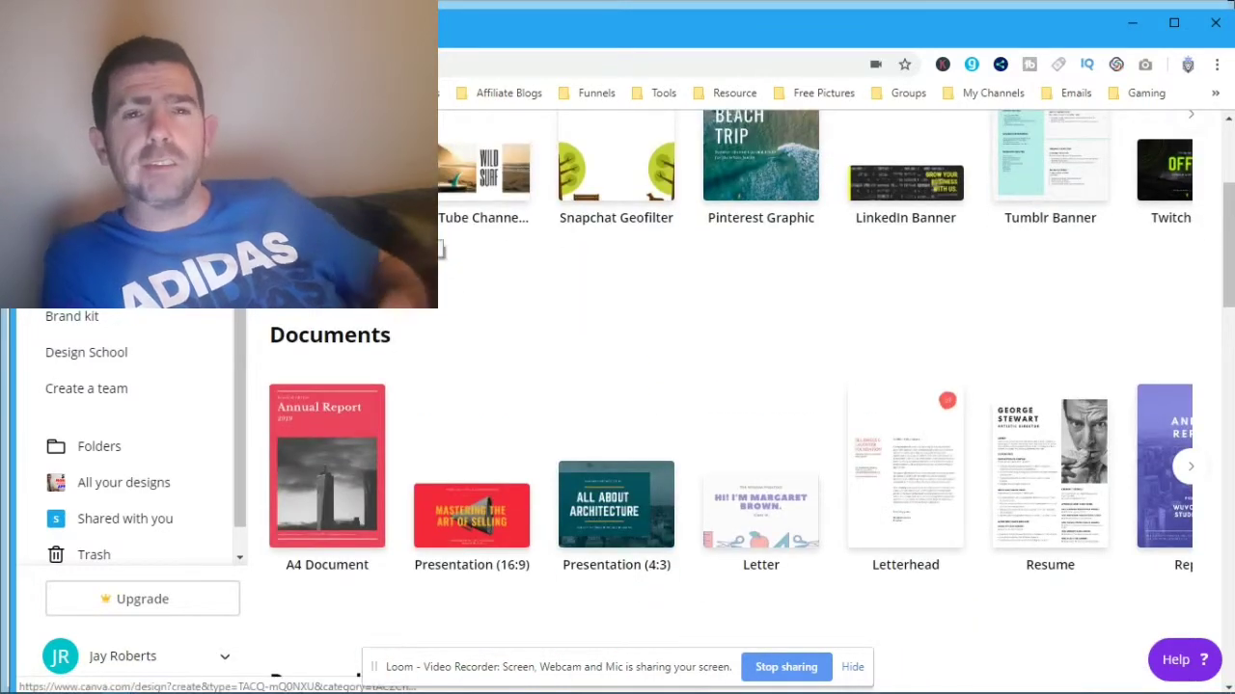